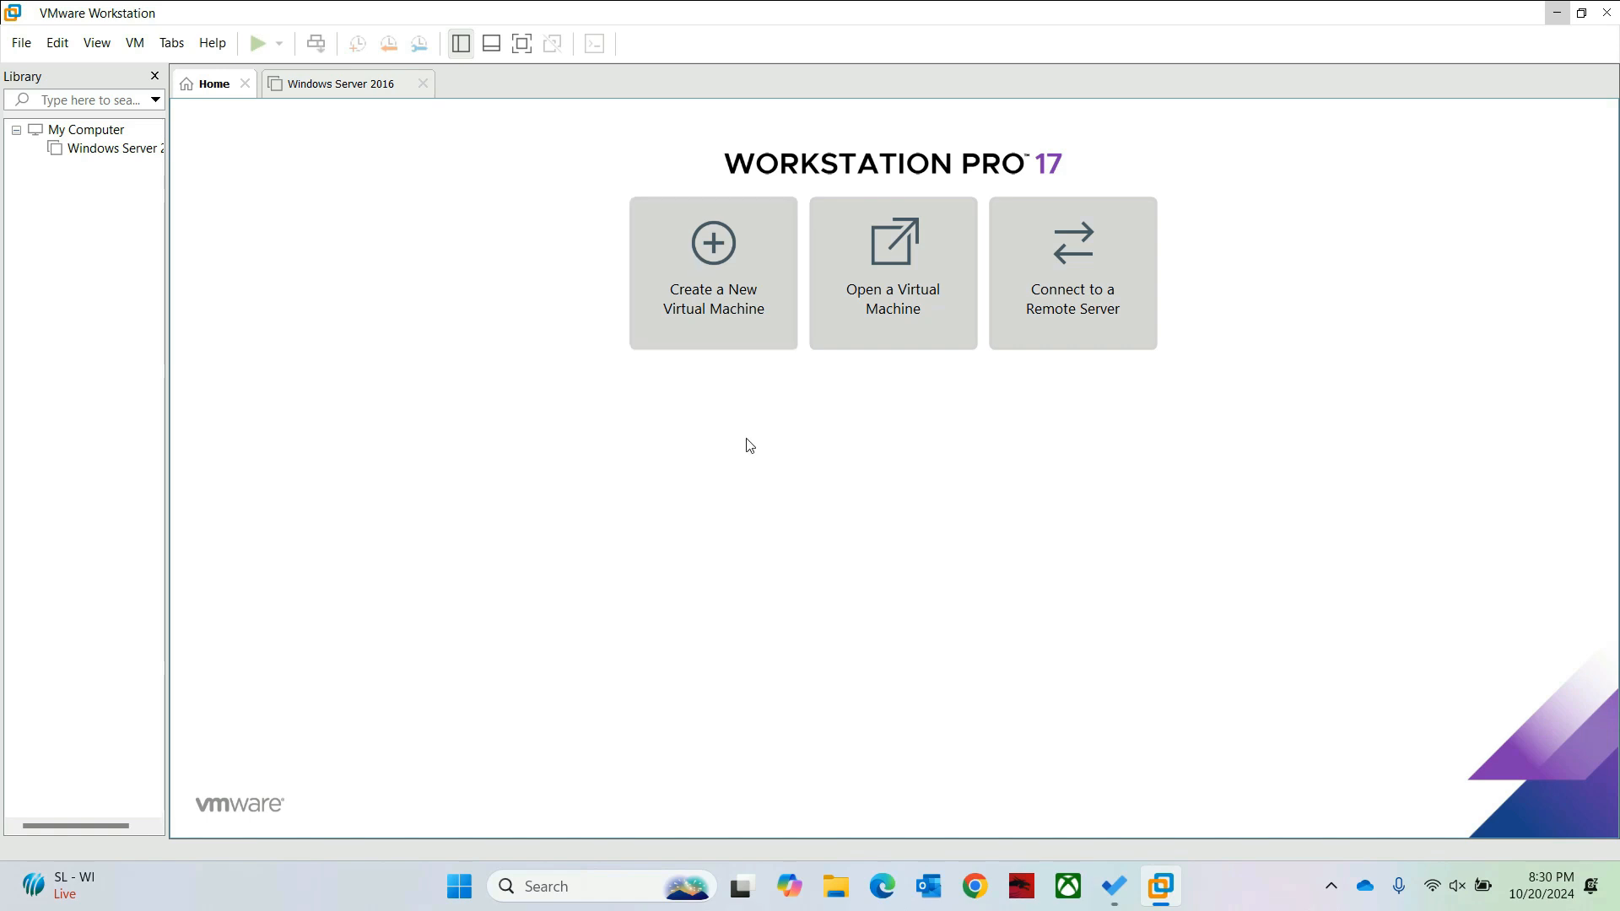
Step: Start a Typical new virtual machine and choose to install the operating system later
{"action": "left_click", "coordinate": [701, 259]}
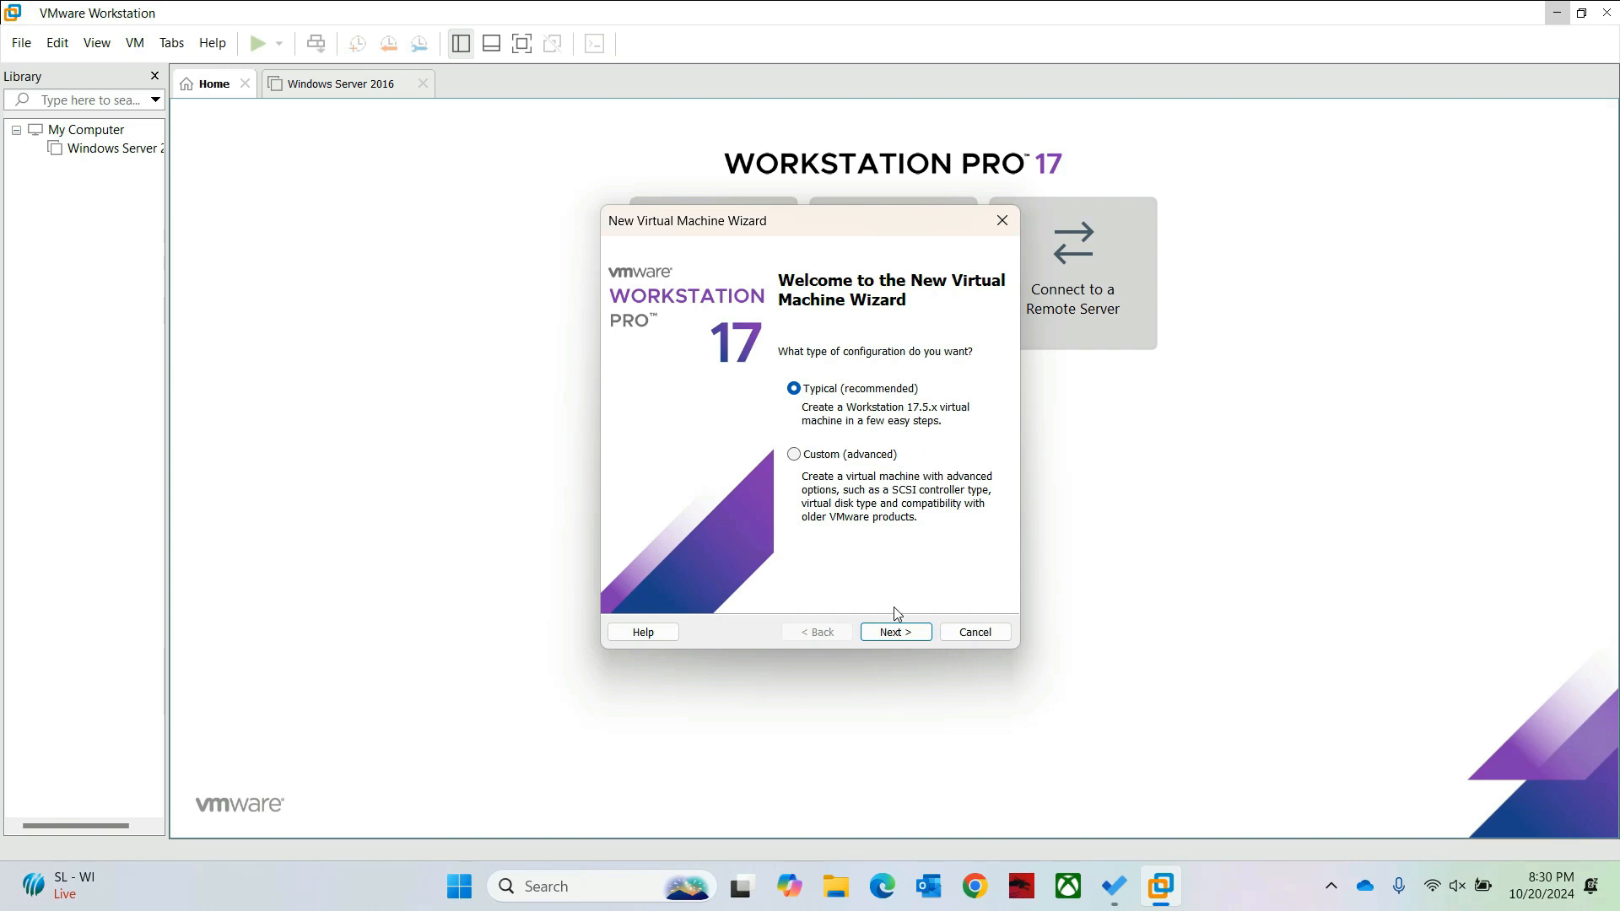
{"action": "left_click", "coordinate": [897, 633]}
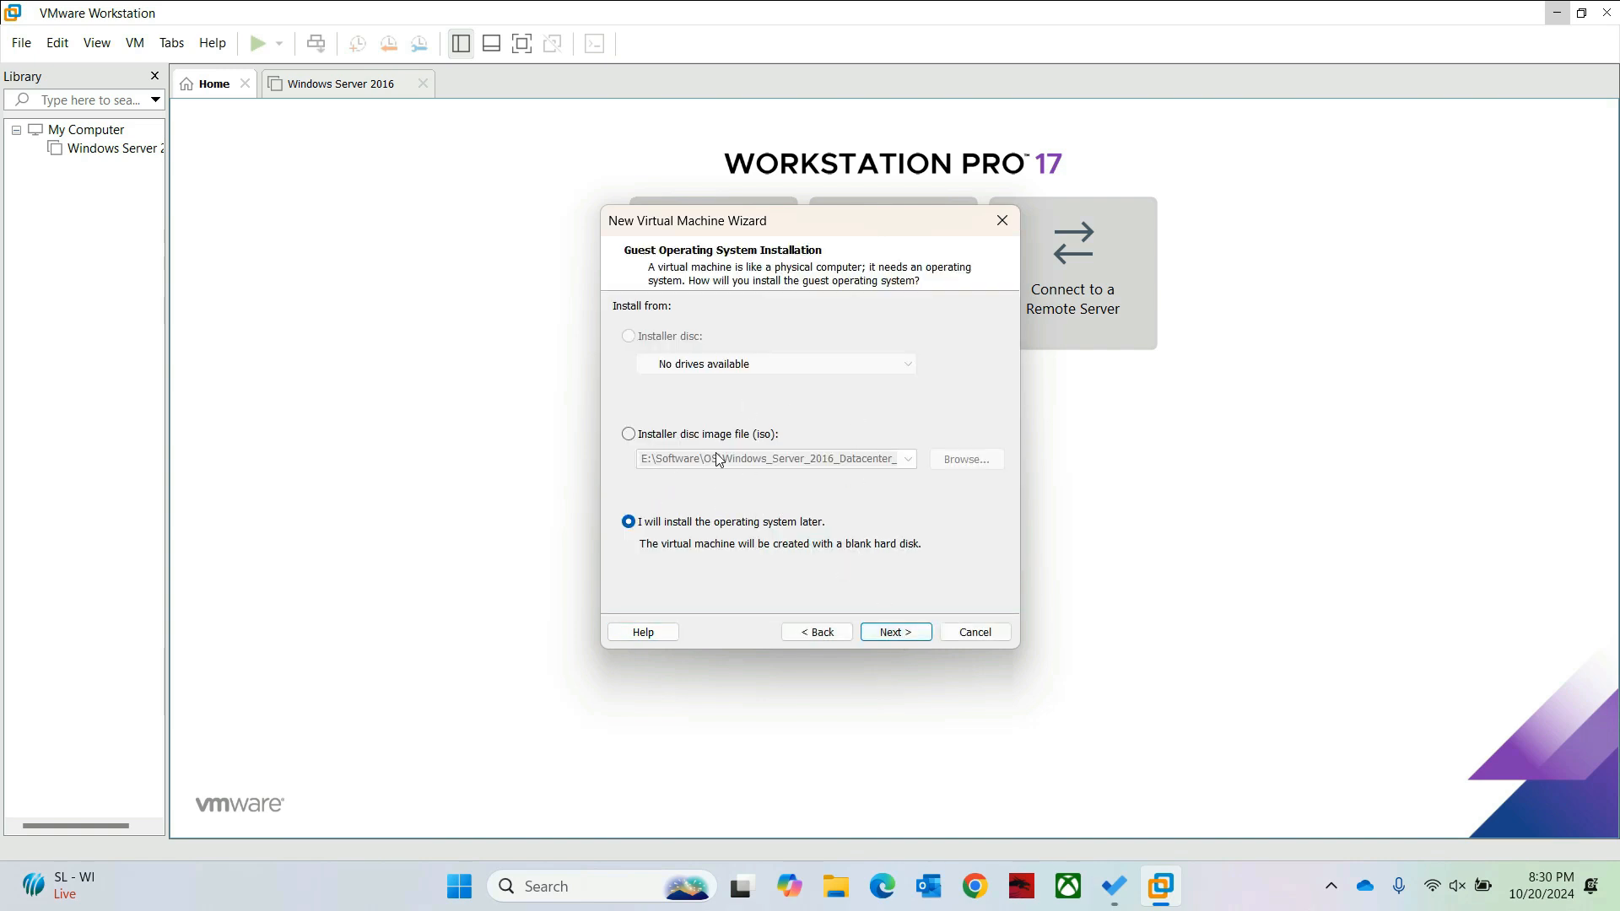
{"action": "left_click", "coordinate": [629, 435]}
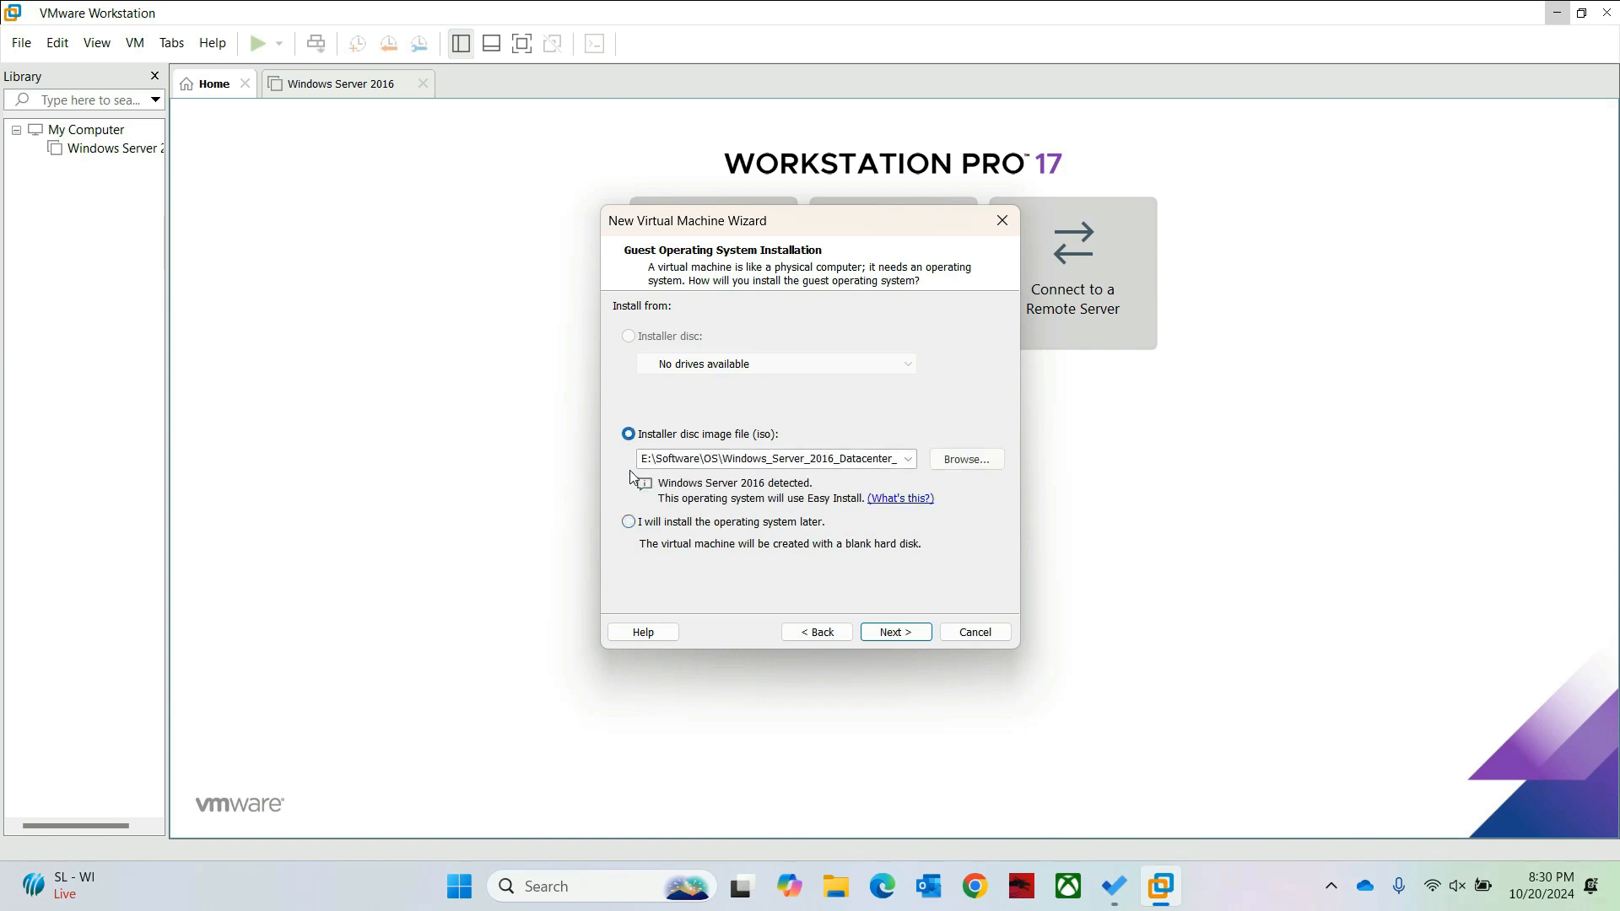
{"action": "left_click", "coordinate": [629, 522]}
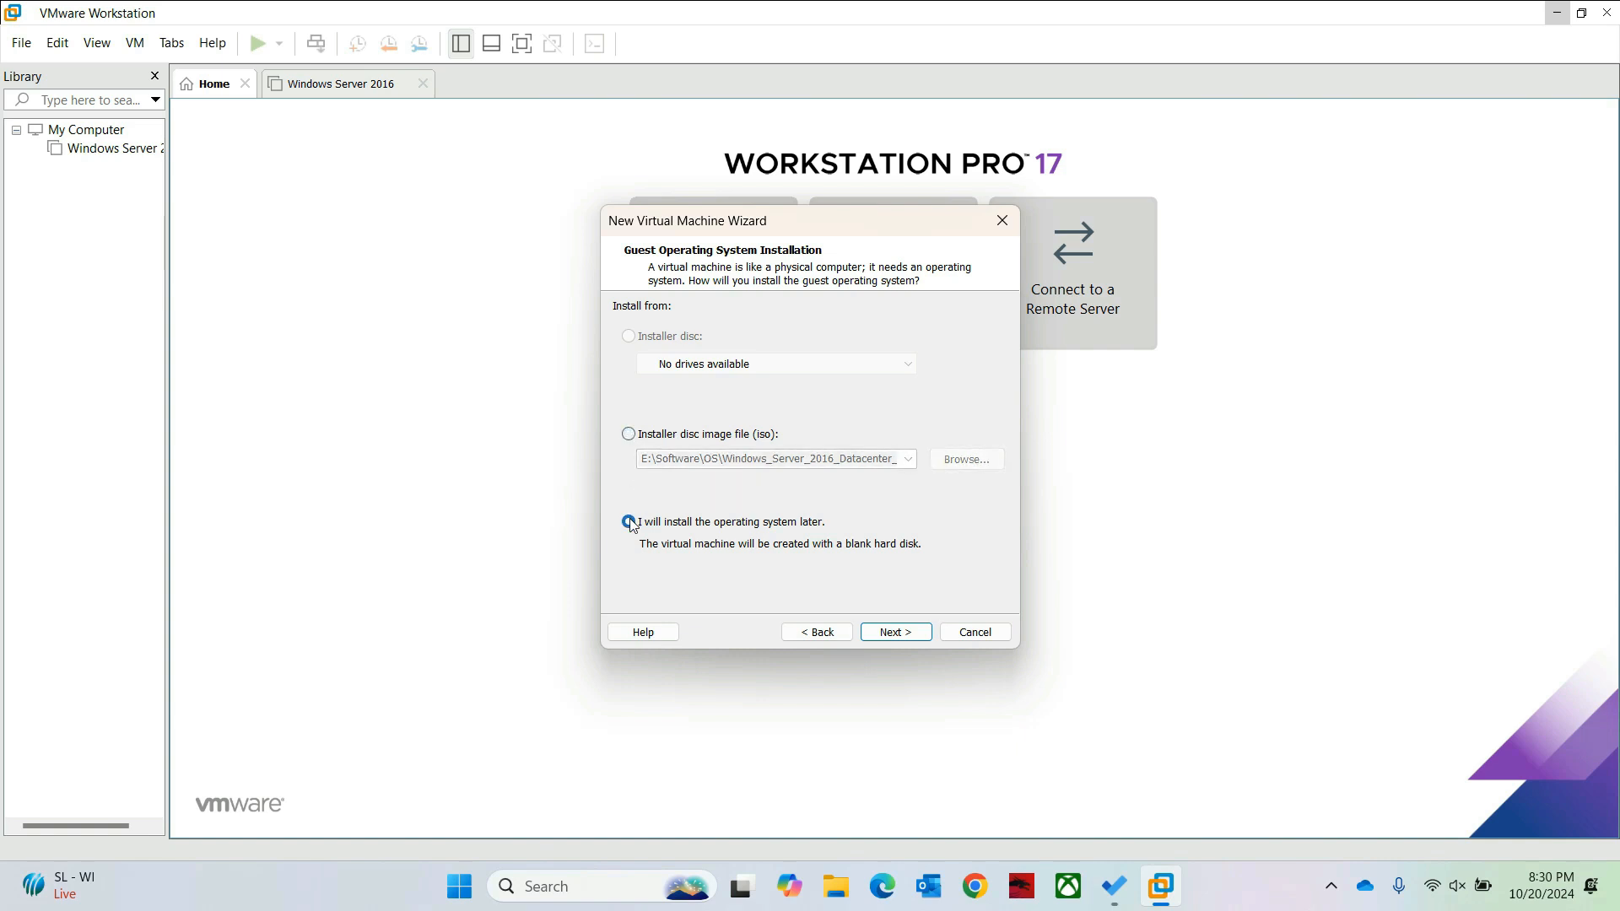
{"action": "left_click", "coordinate": [877, 638]}
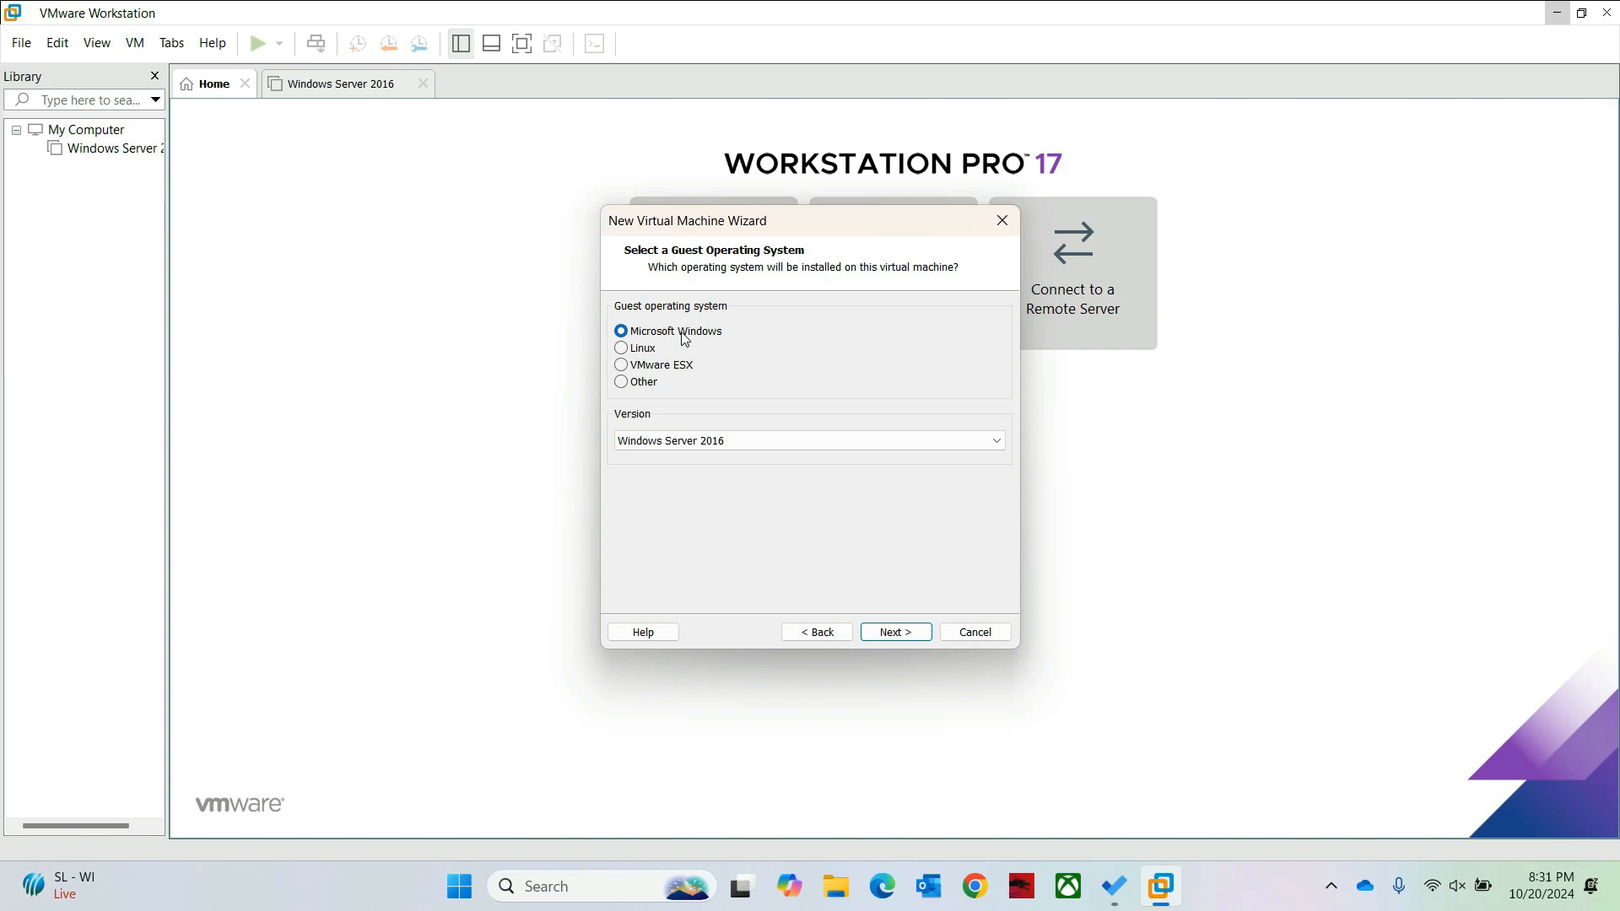
Step: Choose Windows 10 x64 as the guest version and continue to naming
{"action": "left_click", "coordinate": [672, 443]}
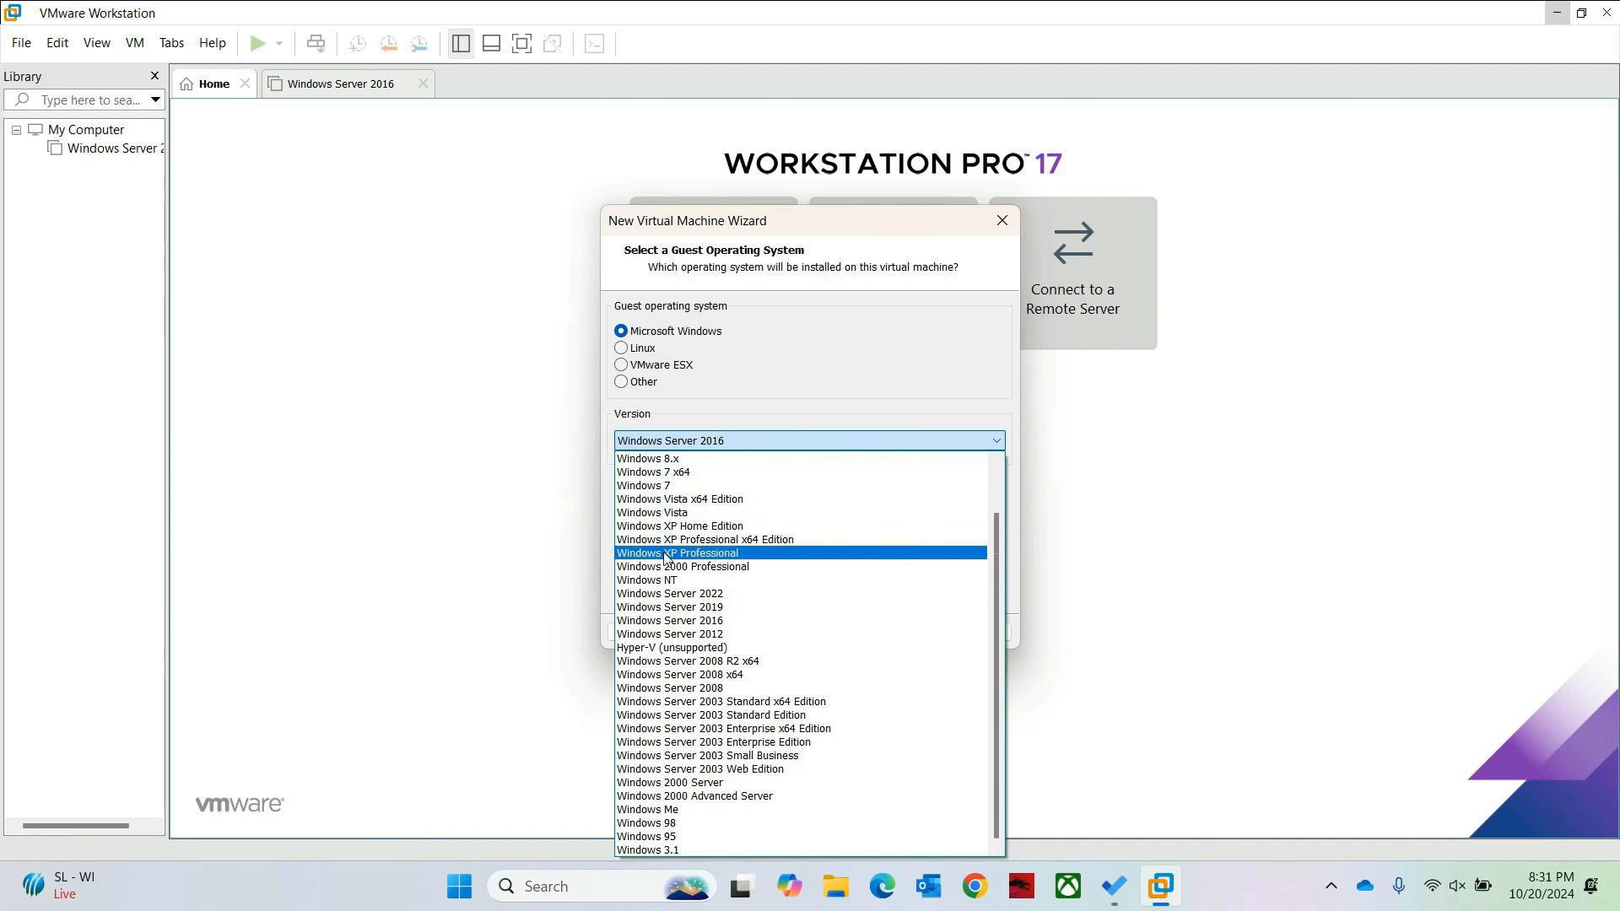
{"action": "scroll", "coordinate": [705, 527], "scroll_direction": "up", "scroll_amount": 2}
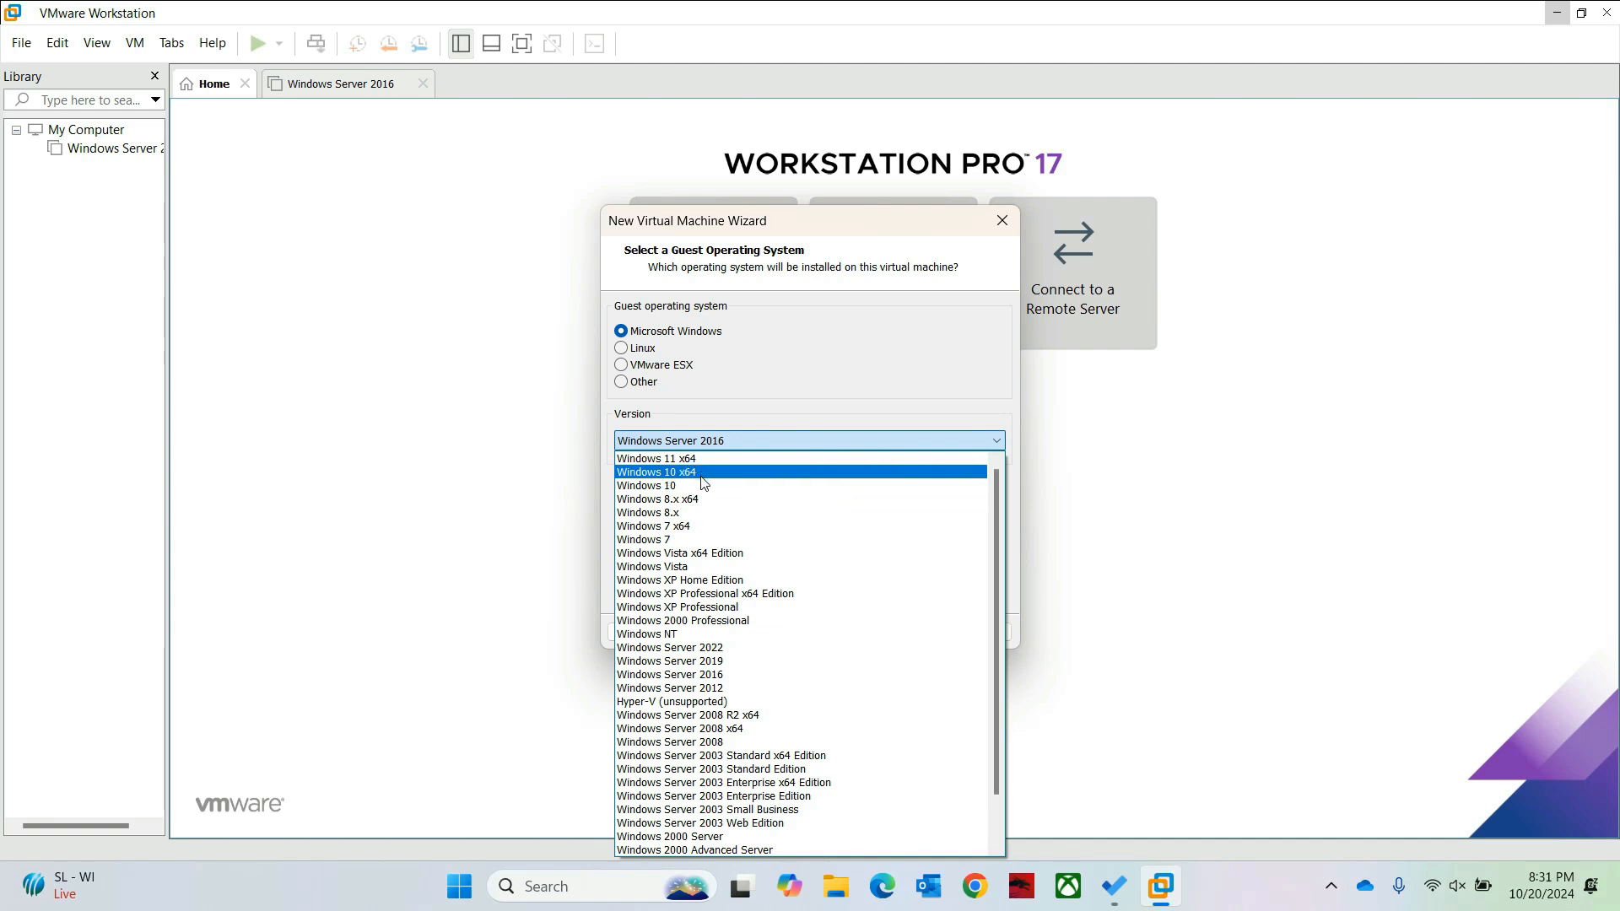
{"action": "left_click", "coordinate": [704, 474]}
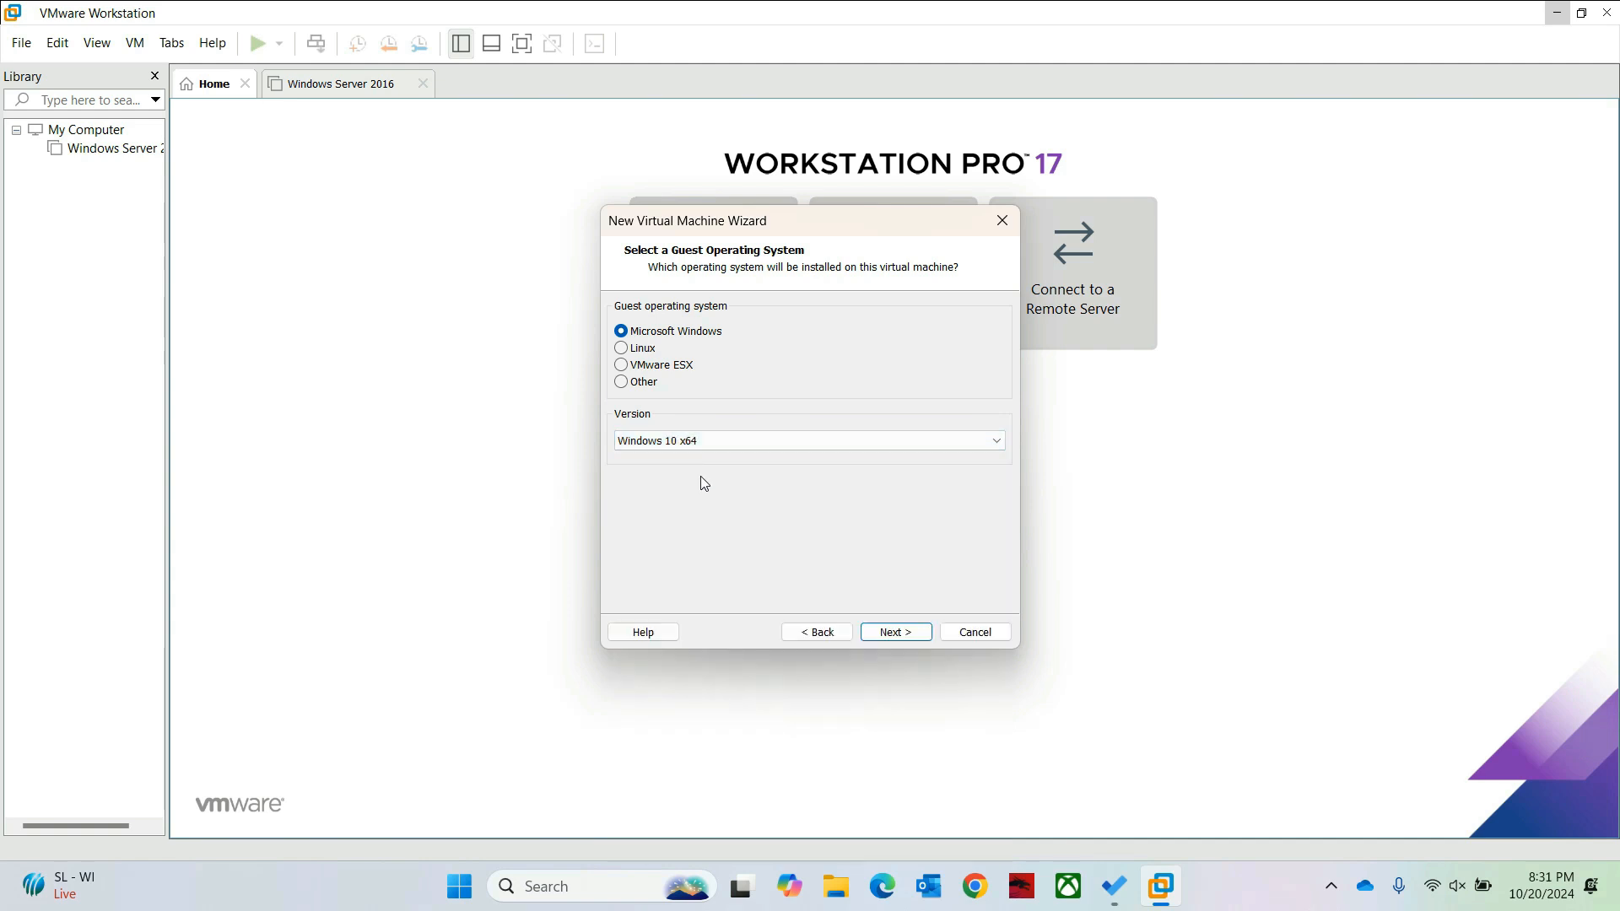
{"action": "left_click", "coordinate": [892, 632]}
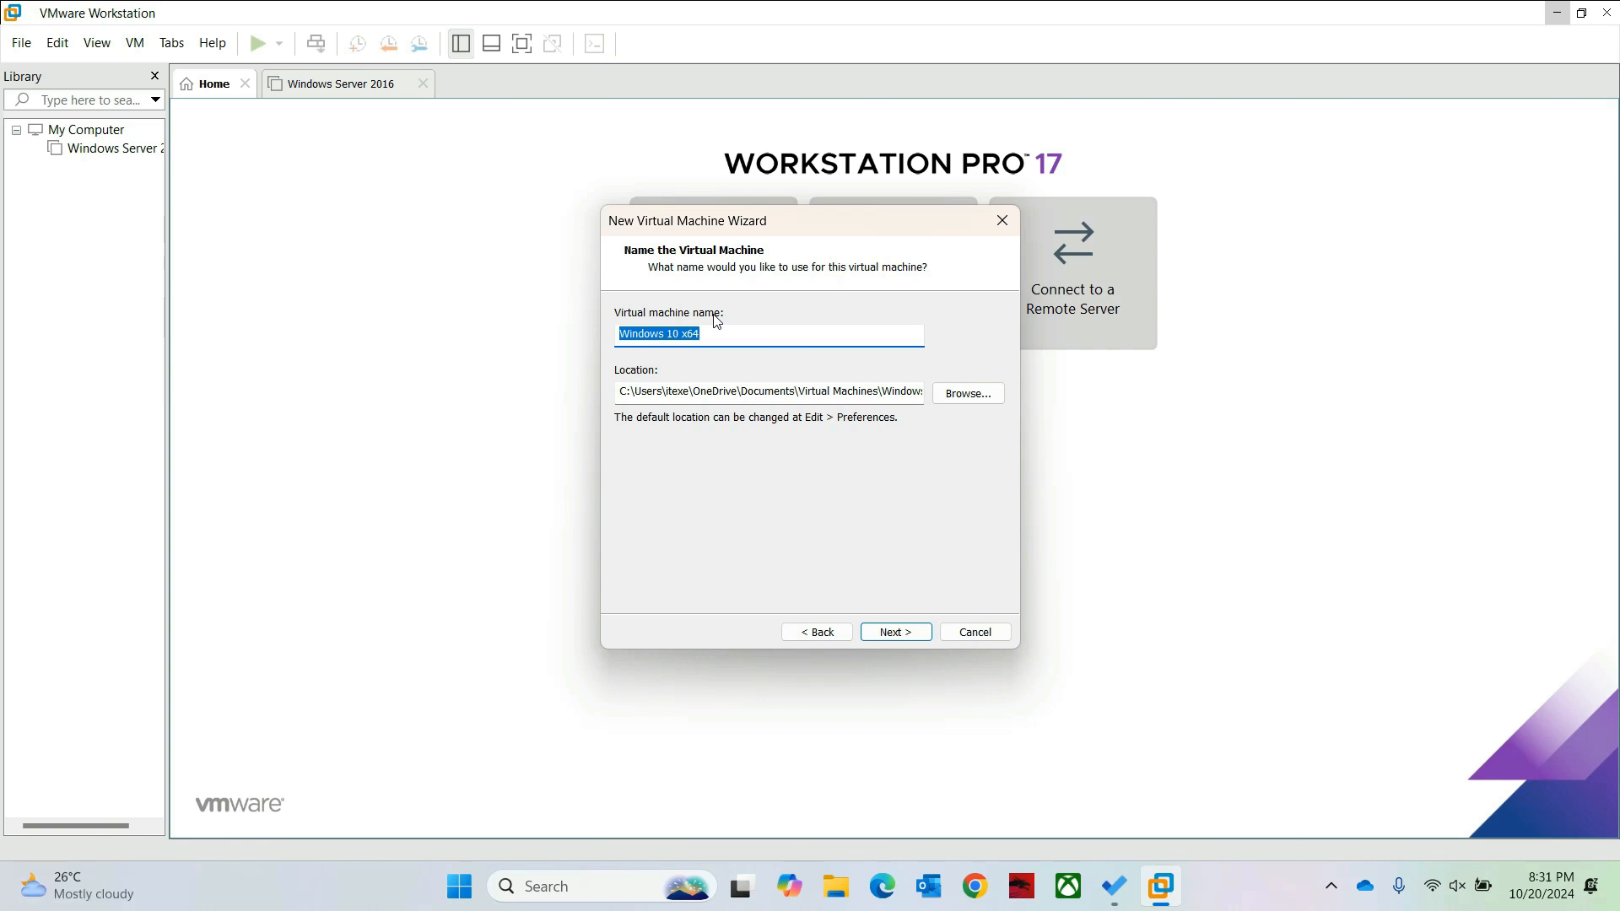
Step: Rename the virtual machine to 'Windows 10 Pro'
{"action": "left_click", "coordinate": [705, 335]}
{"action": "key", "text": "BackSpace"}
{"action": "key", "text": "BackSpace"}
{"action": "key", "text": "BackSpace"}
{"action": "key", "text": "BackSpace"}
{"action": "type", "text": "Pro"}
Step: Create a 'Windows 10 Pro' folder under VM Ware and make it the machine's location
{"action": "left_click", "coordinate": [951, 403]}
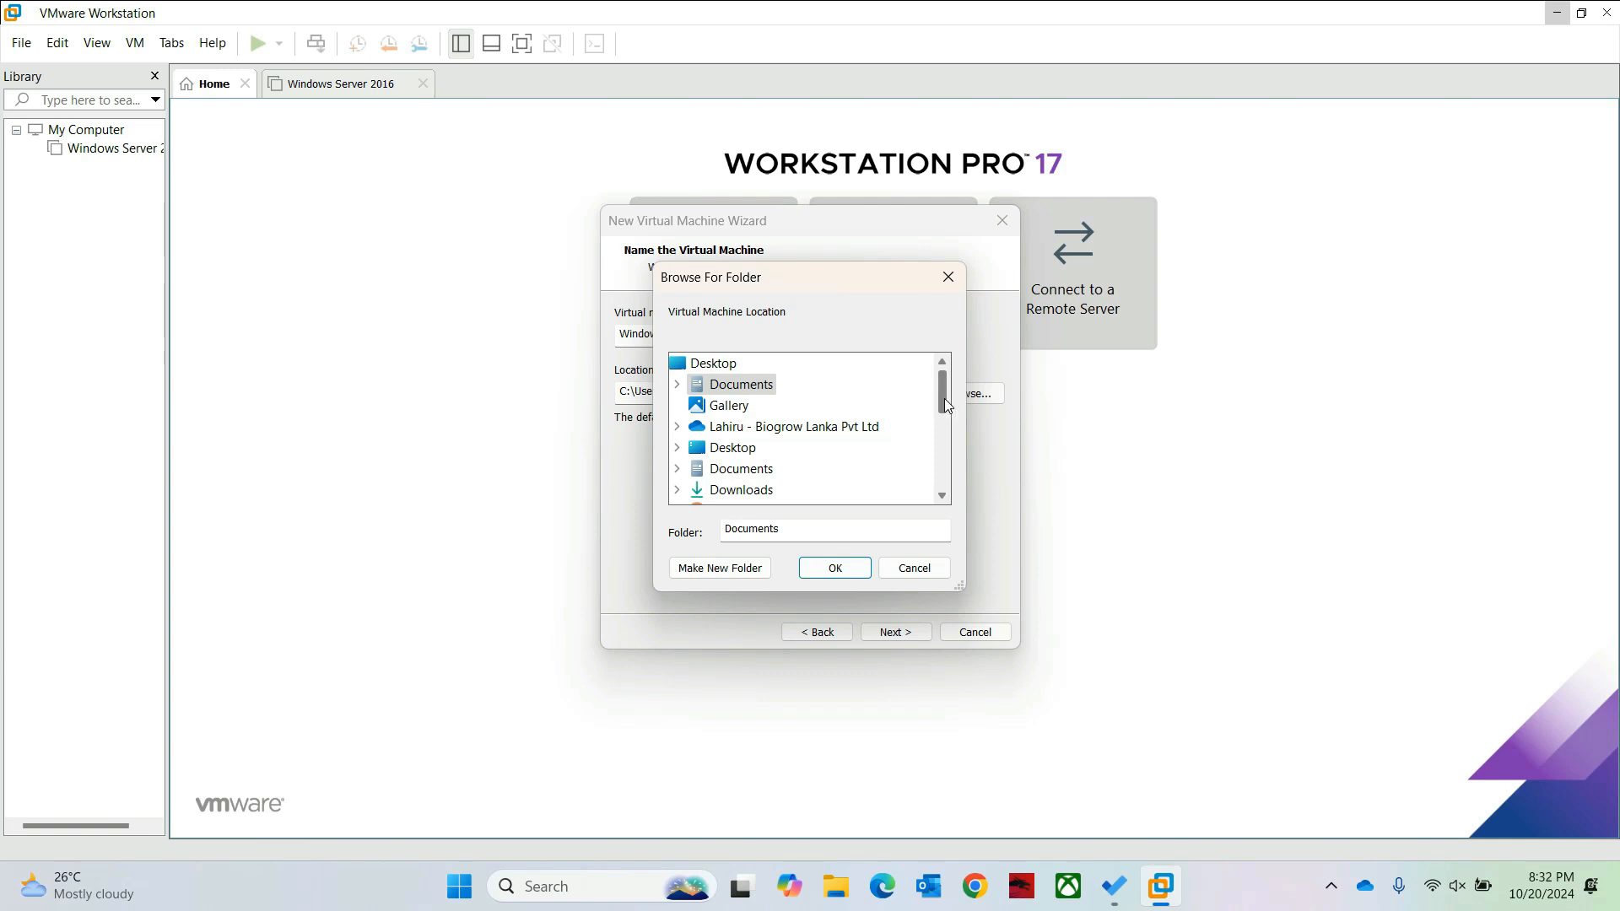
{"action": "left_click_drag", "start_coordinate": [944, 398], "coordinate": [938, 475]}
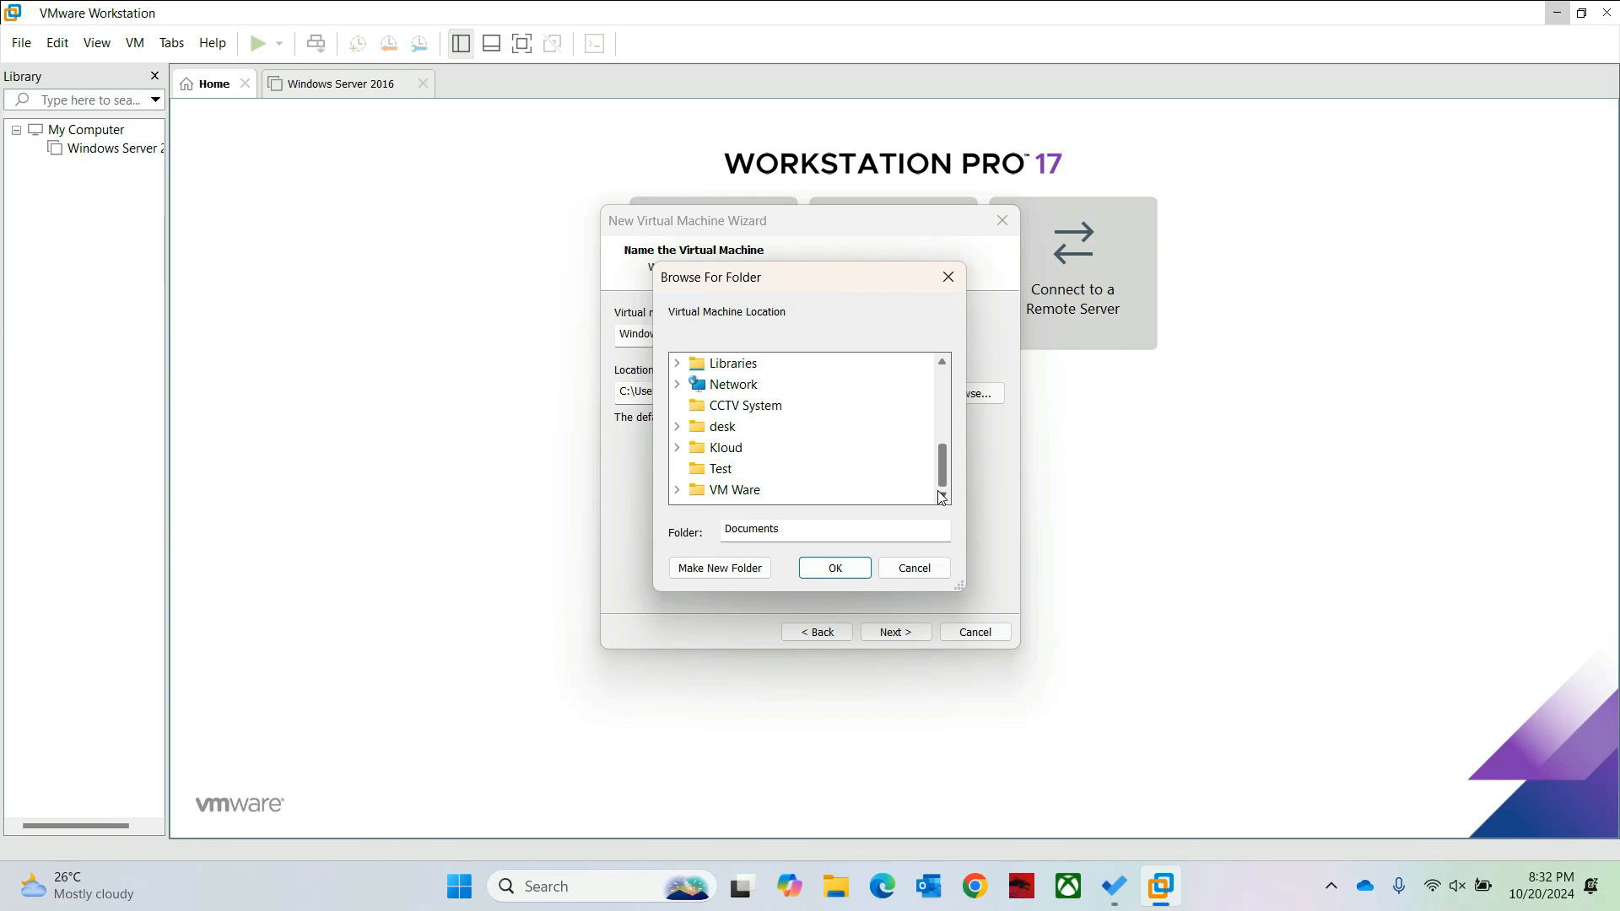
{"action": "left_click", "coordinate": [676, 491]}
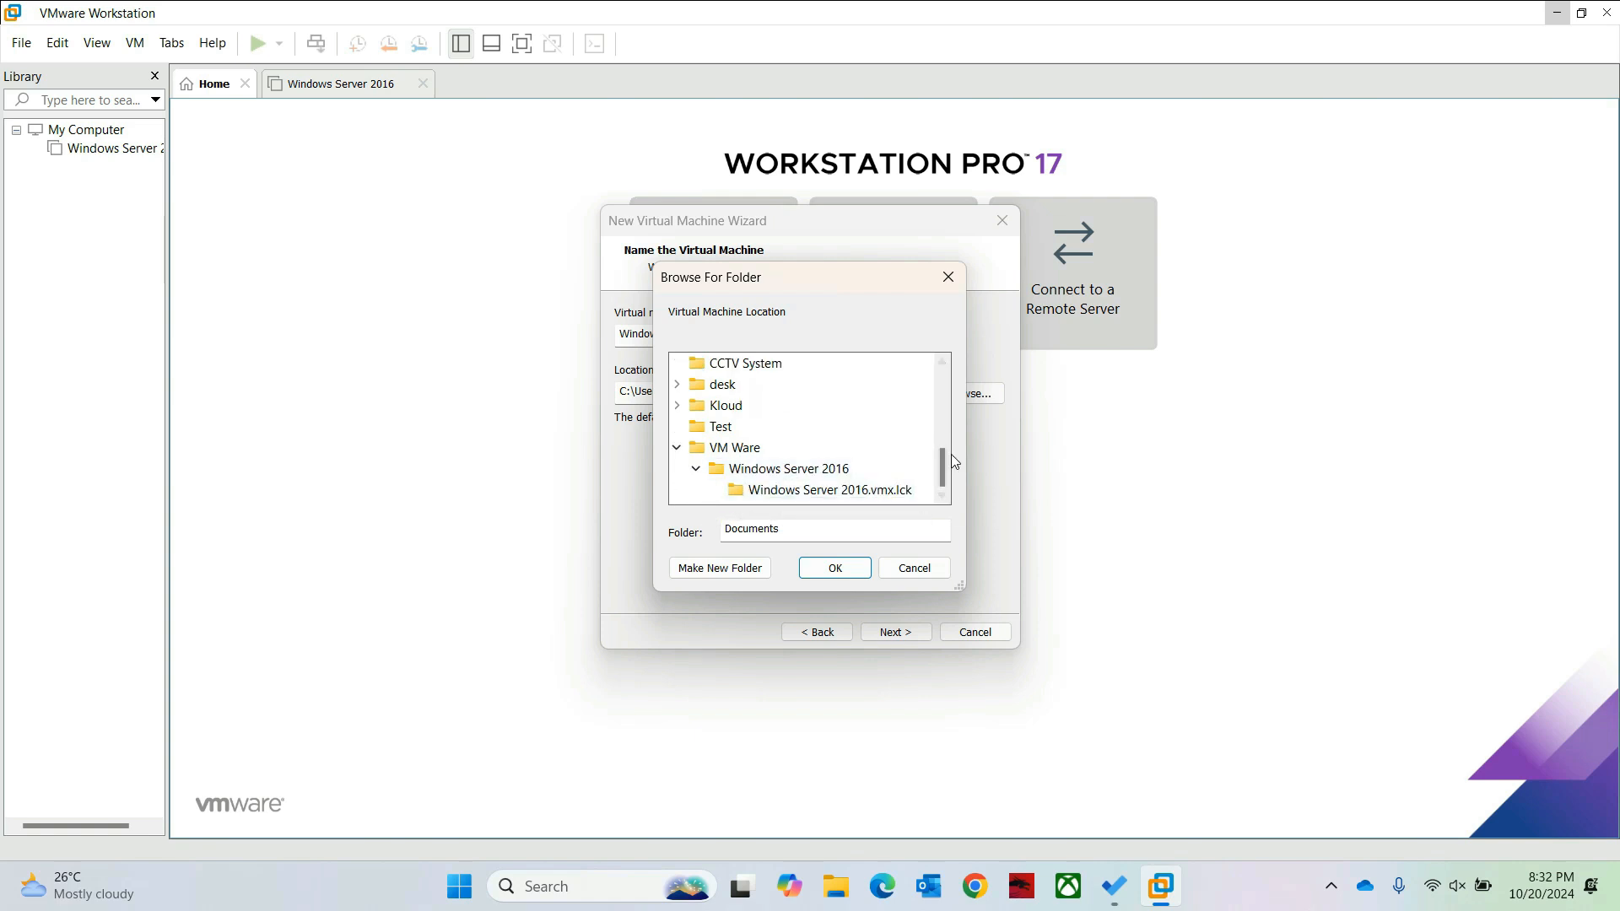
{"action": "left_click", "coordinate": [742, 453]}
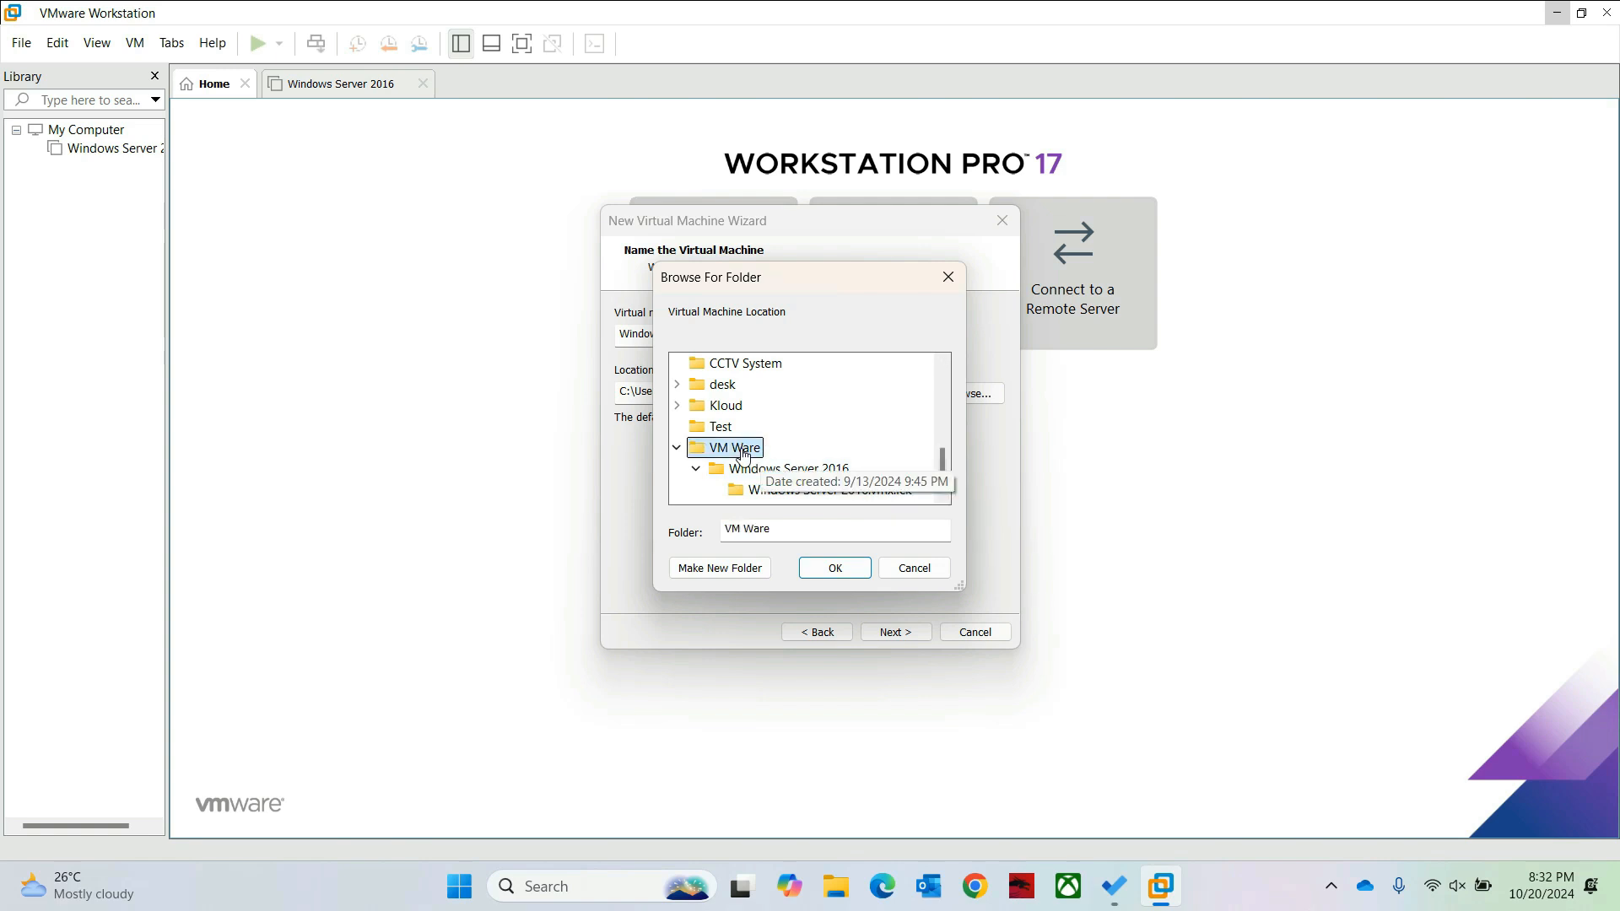
{"action": "right_click", "coordinate": [742, 453]}
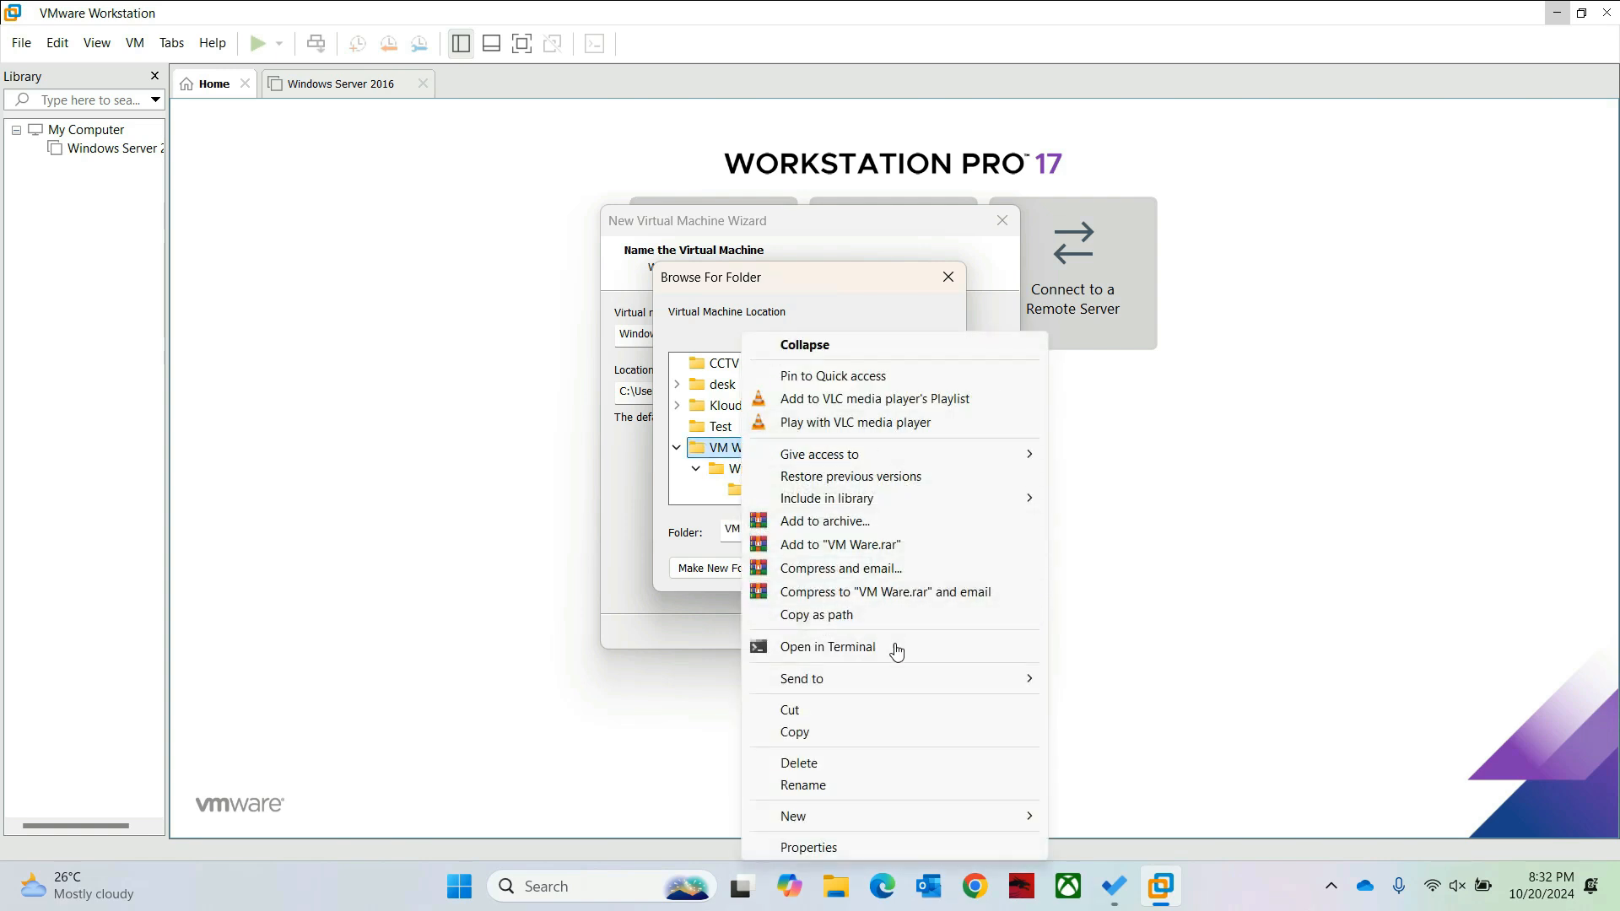
{"action": "mouse_move", "coordinate": [899, 682]}
{"action": "mouse_move", "coordinate": [980, 814]}
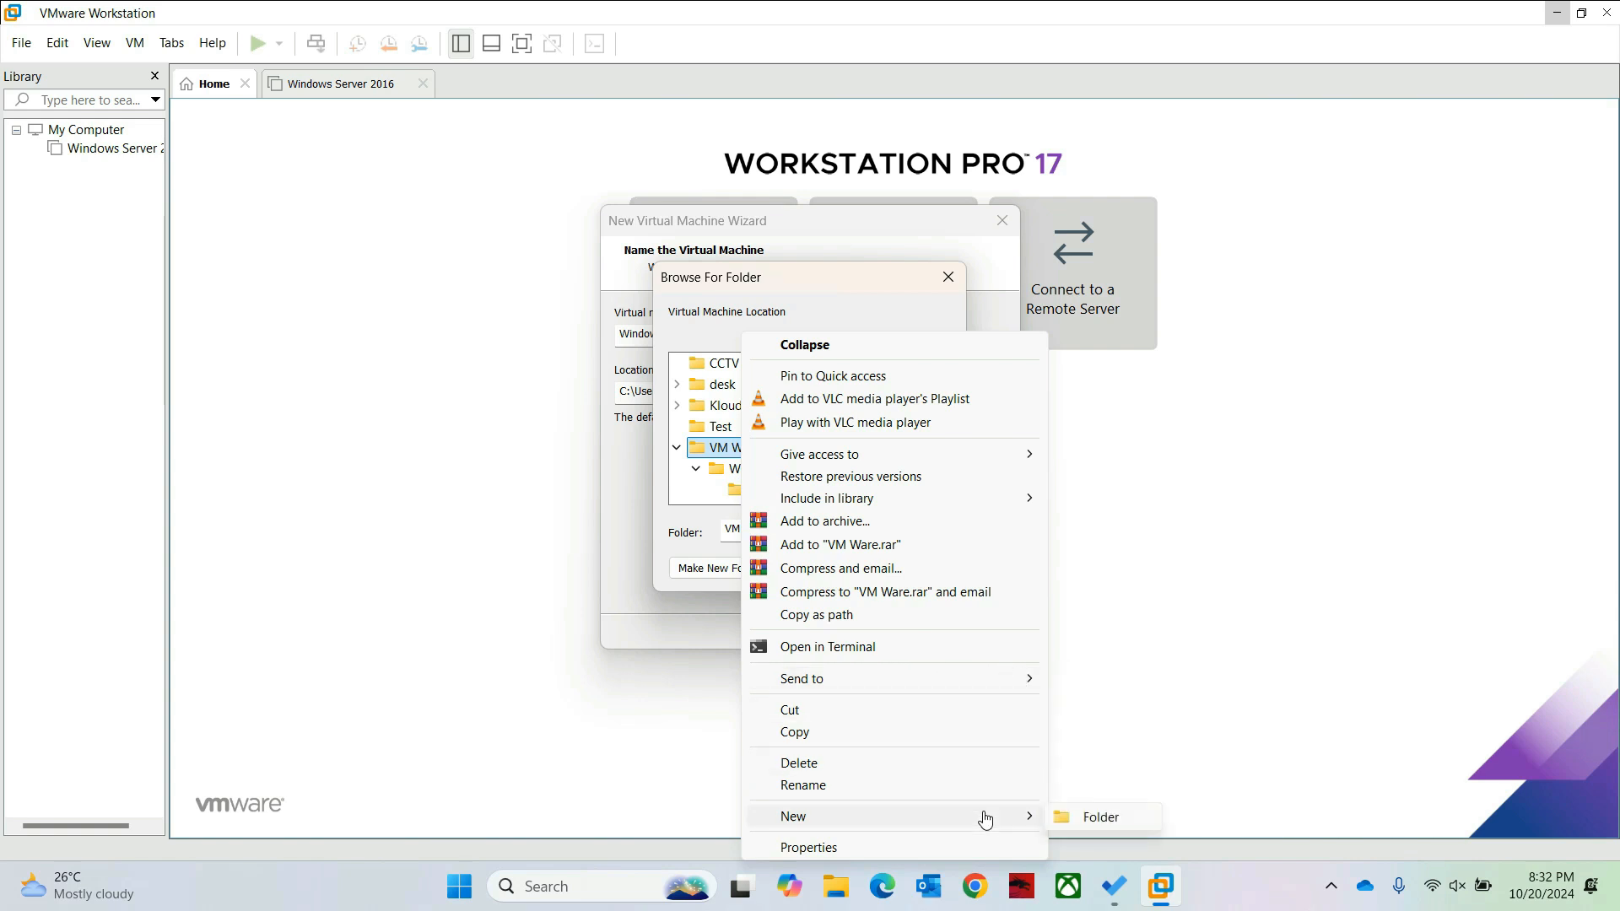
{"action": "left_click", "coordinate": [1100, 816]}
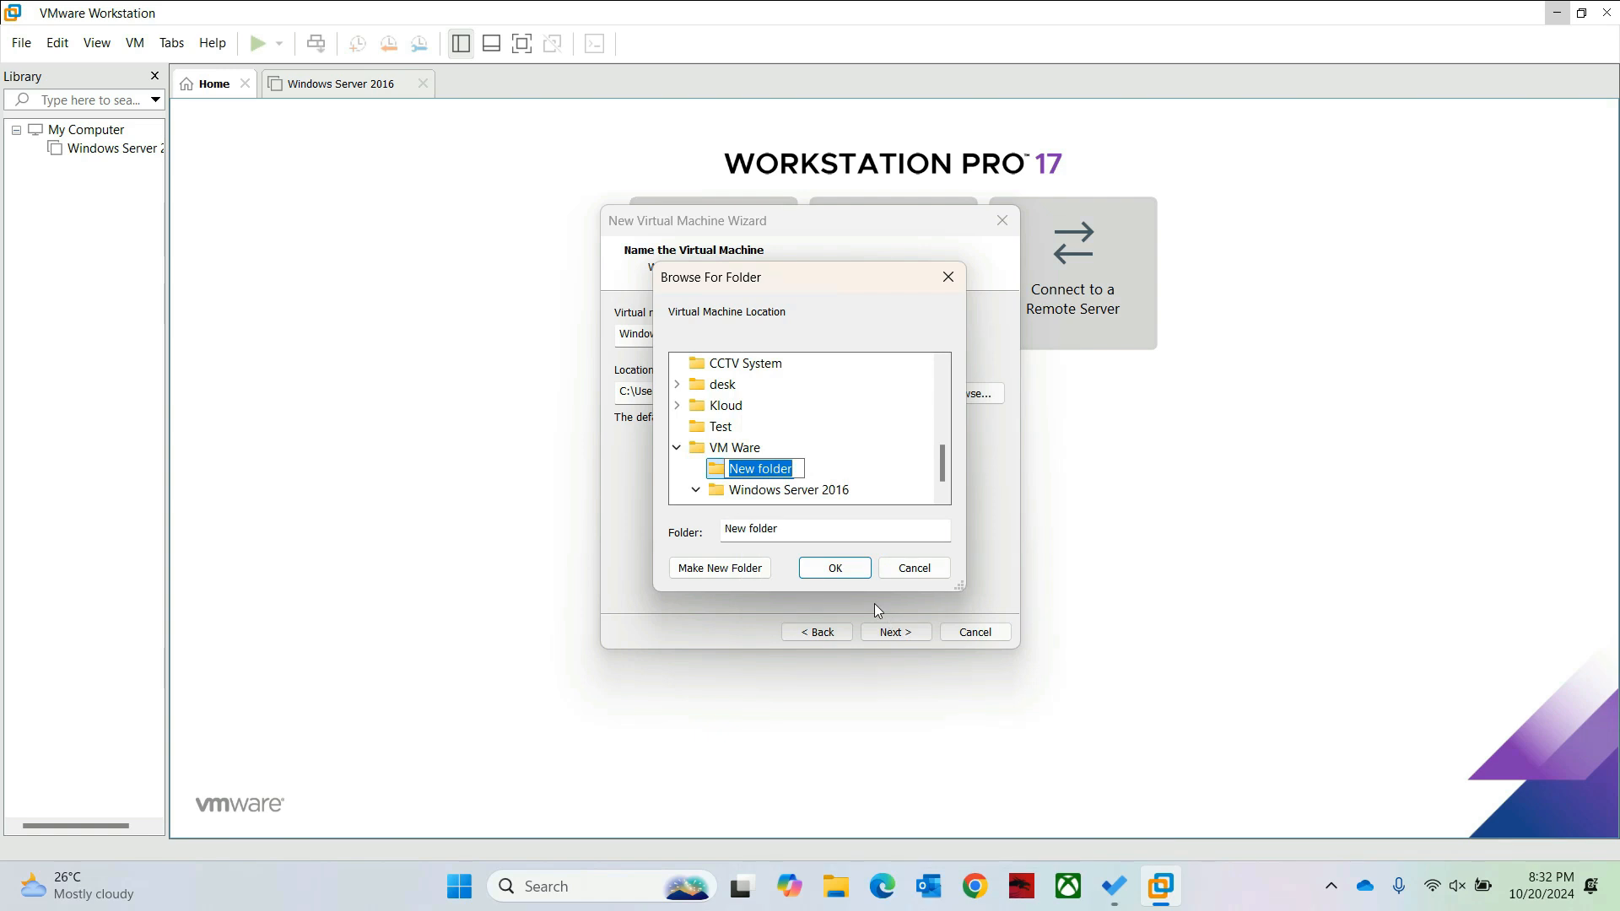
{"action": "type", "text": "Windows 10"}
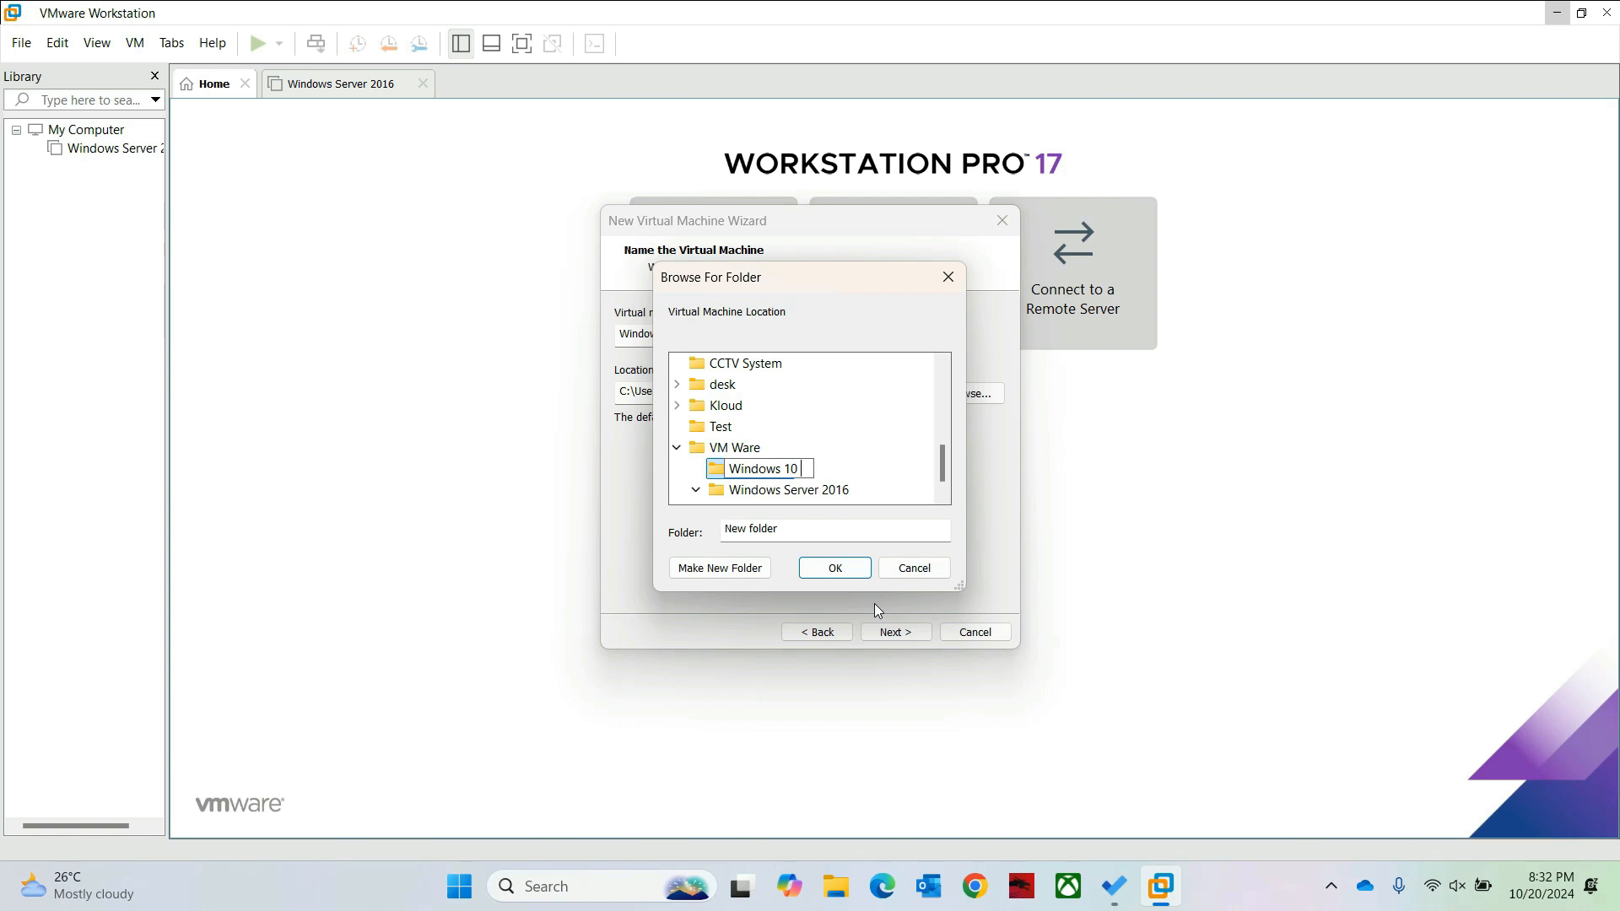
{"action": "type", "text": " Pro"}
{"action": "key", "text": "Escape"}
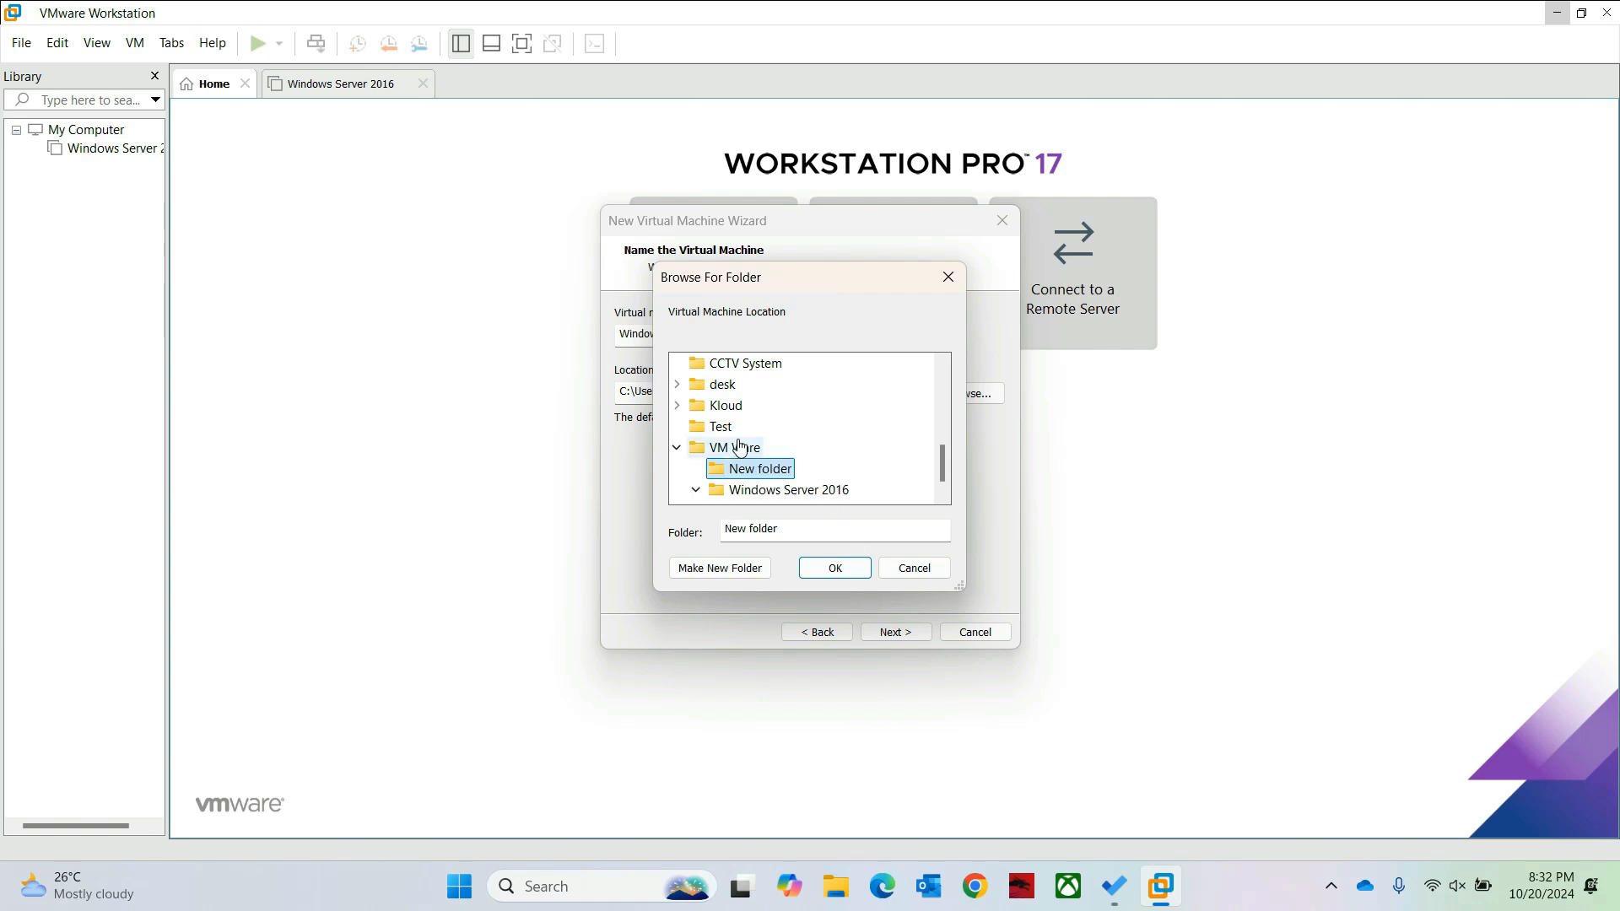
{"action": "left_click", "coordinate": [816, 569]}
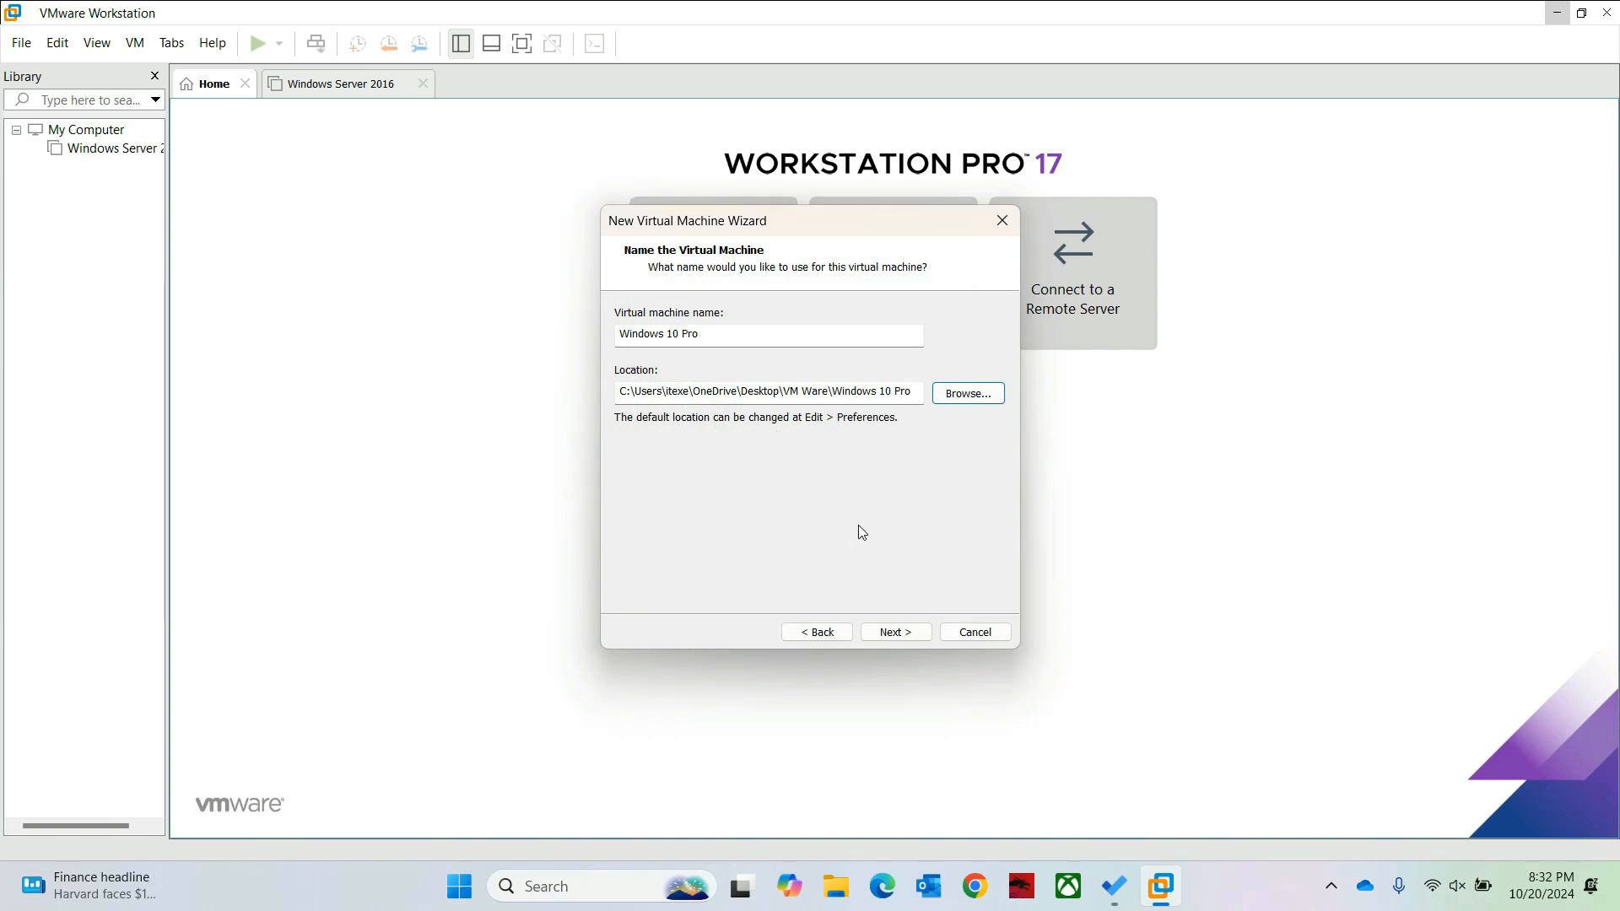
Step: Give the machine a 30 GB disk stored as a single file and finish the wizard
{"action": "left_click", "coordinate": [895, 633]}
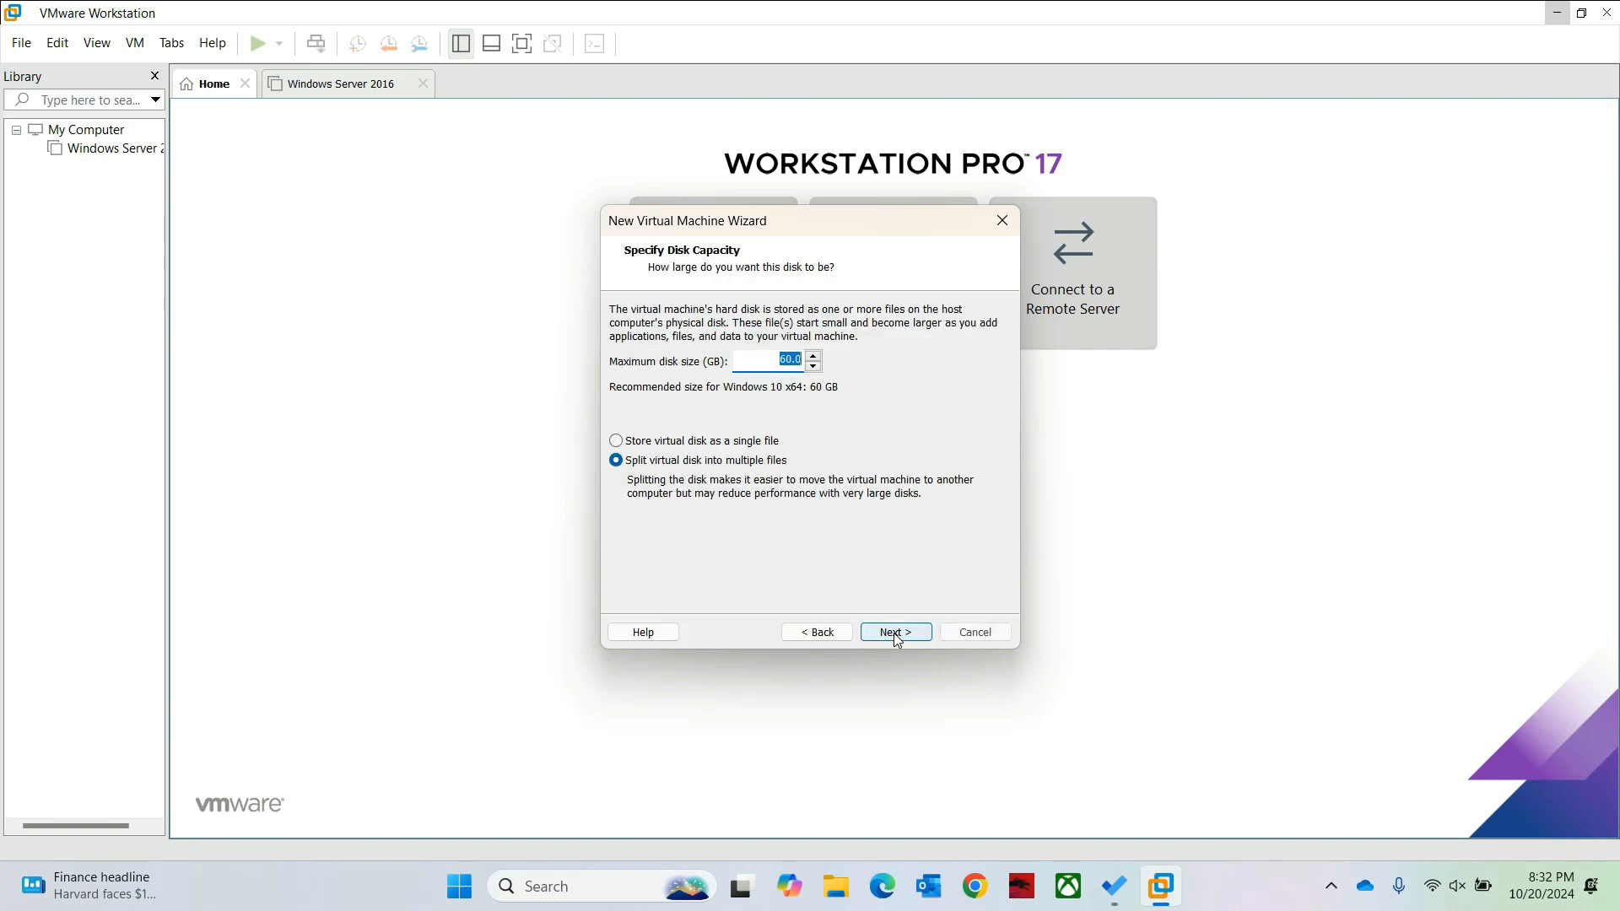
{"action": "left_click", "coordinate": [677, 442]}
{"action": "left_click_drag", "start_coordinate": [773, 360], "coordinate": [829, 370]}
{"action": "type", "text": "30"}
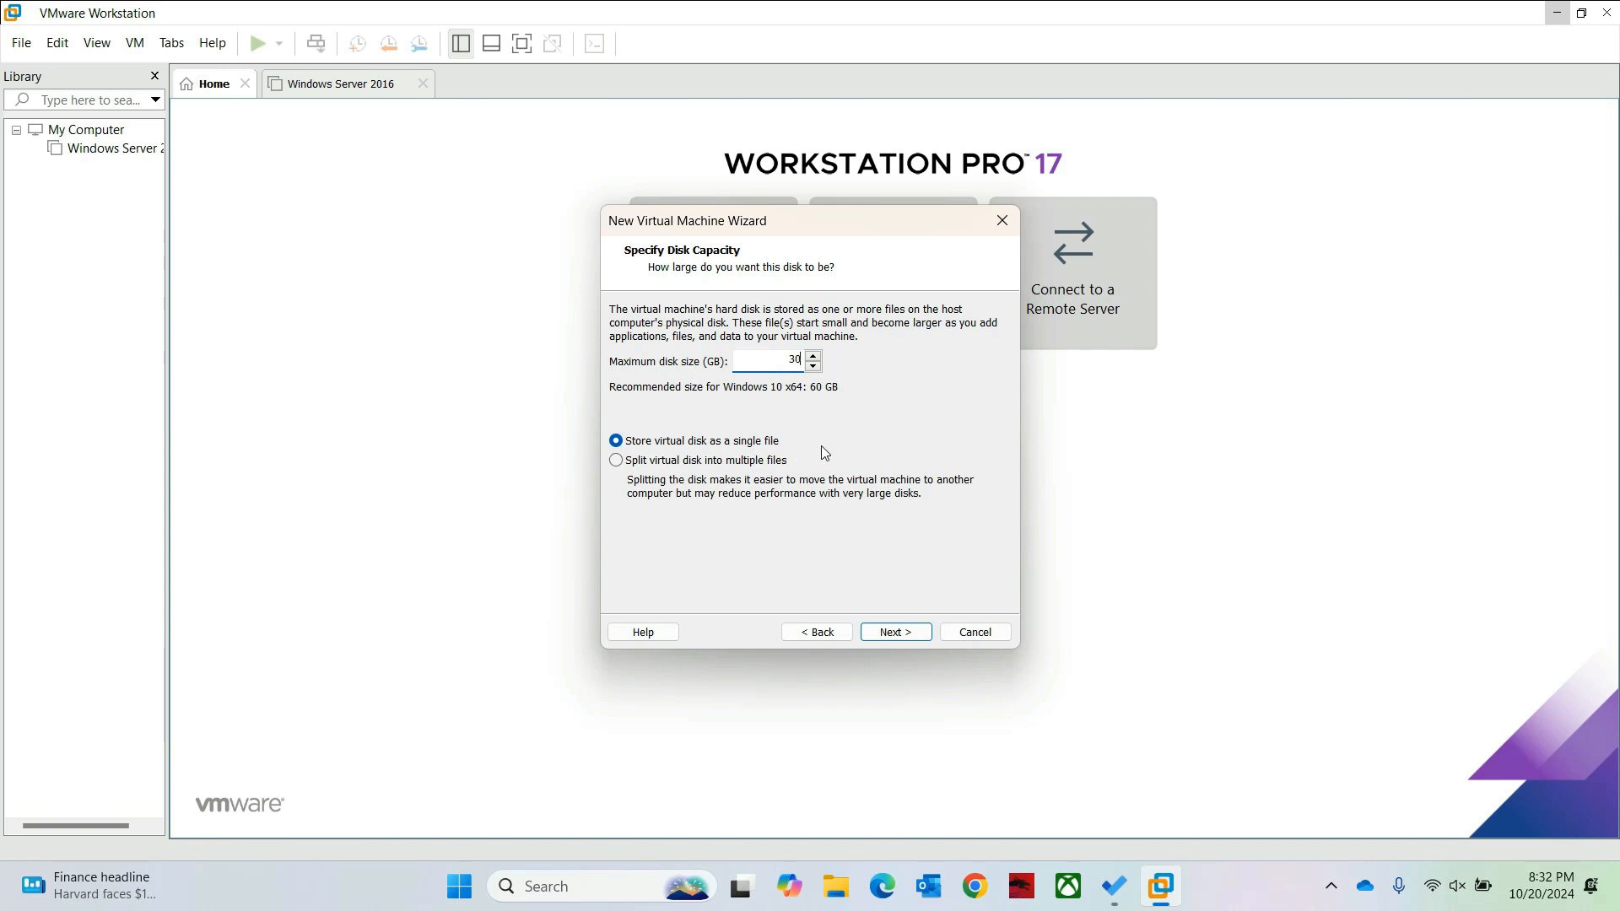
{"action": "left_click", "coordinate": [908, 638]}
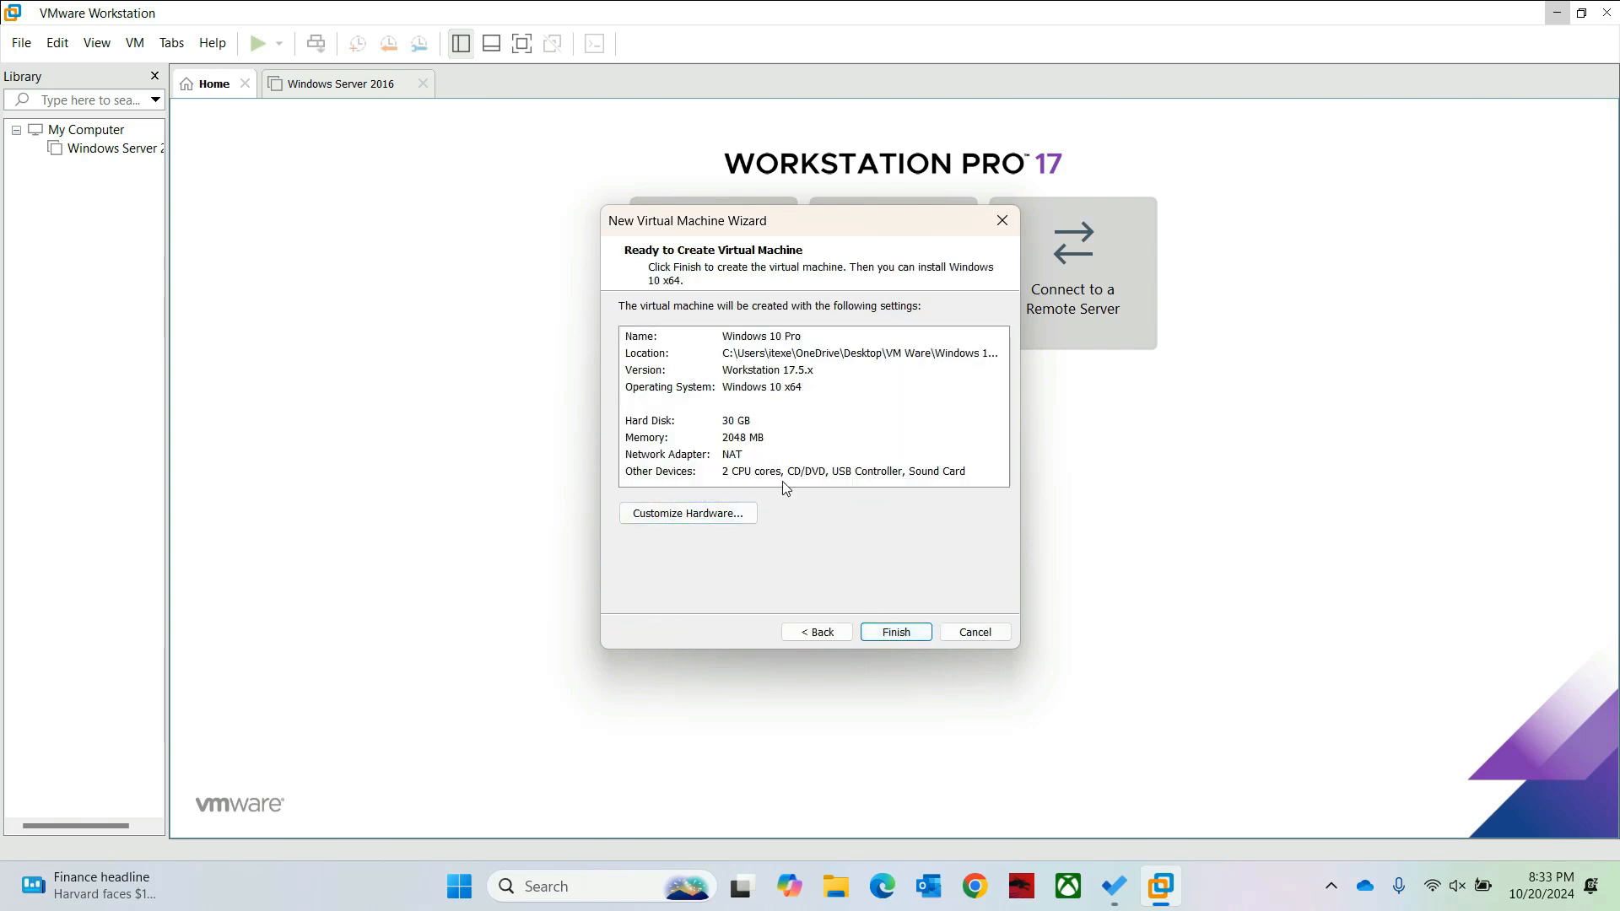
{"action": "left_click", "coordinate": [884, 634]}
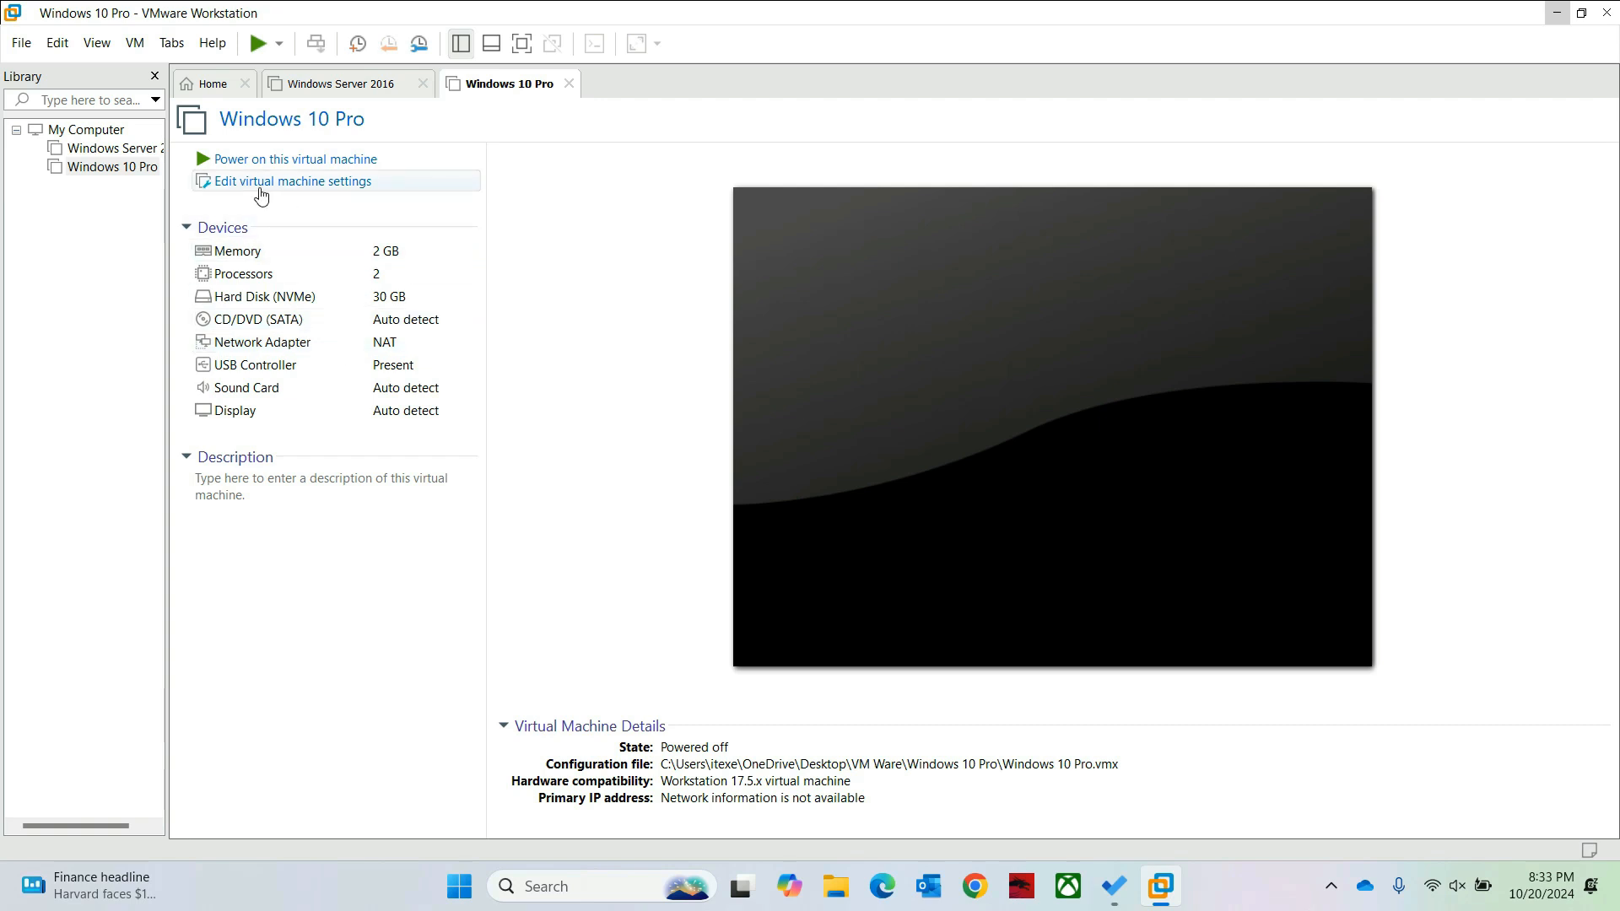
Step: Switch the VM's CD/DVD (SATA) drive to use an ISO image file
{"action": "left_click", "coordinate": [260, 182]}
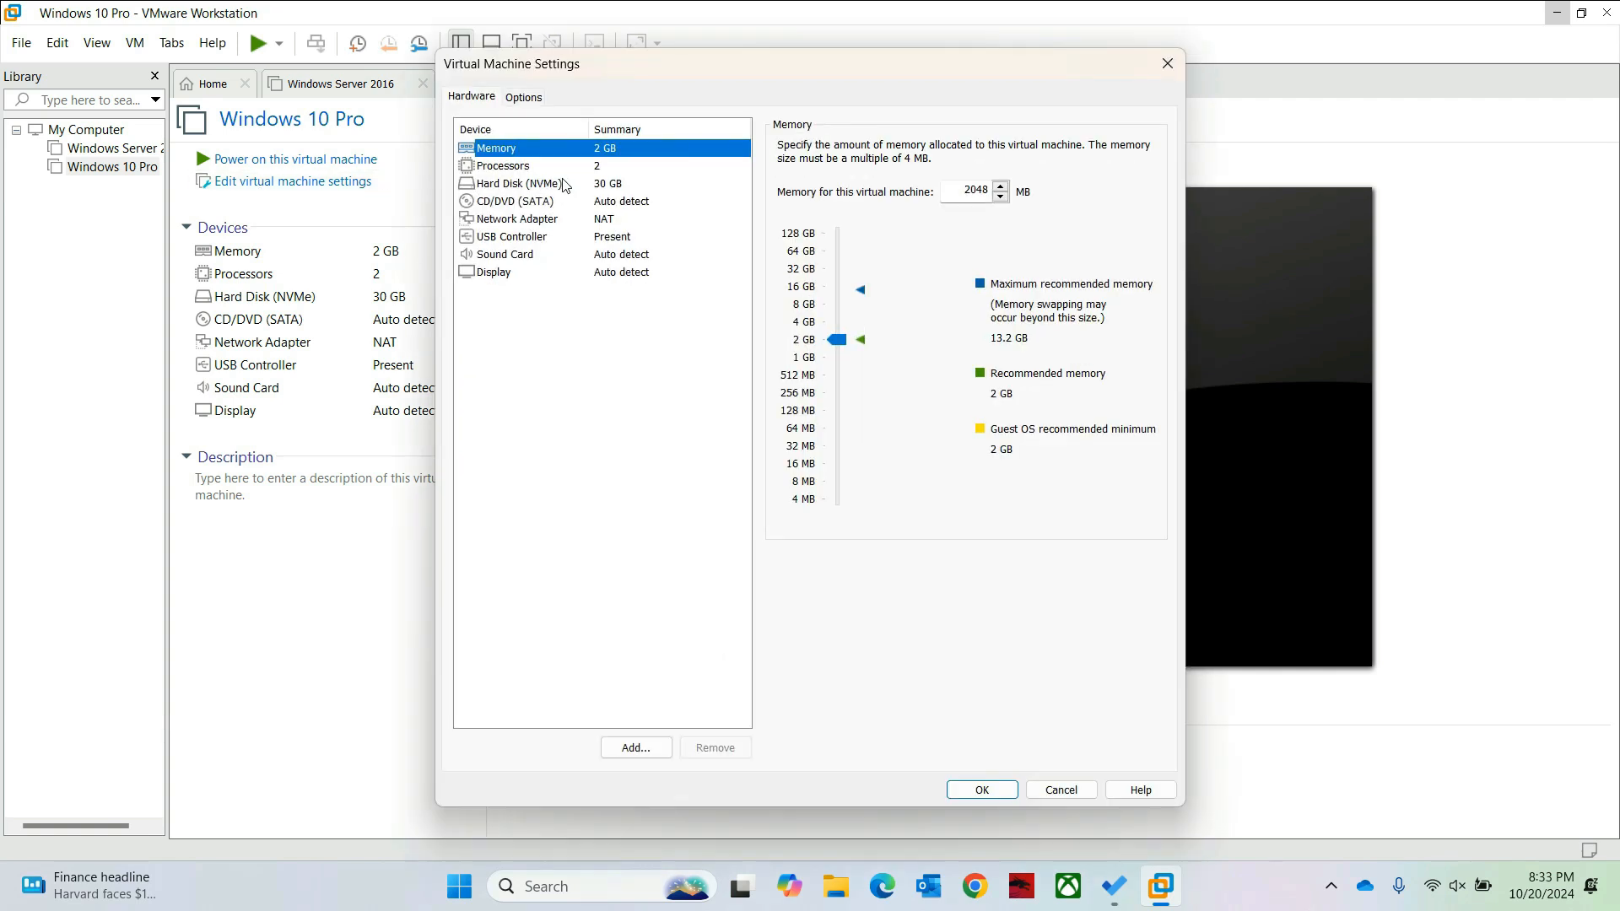
{"action": "left_click", "coordinate": [517, 205]}
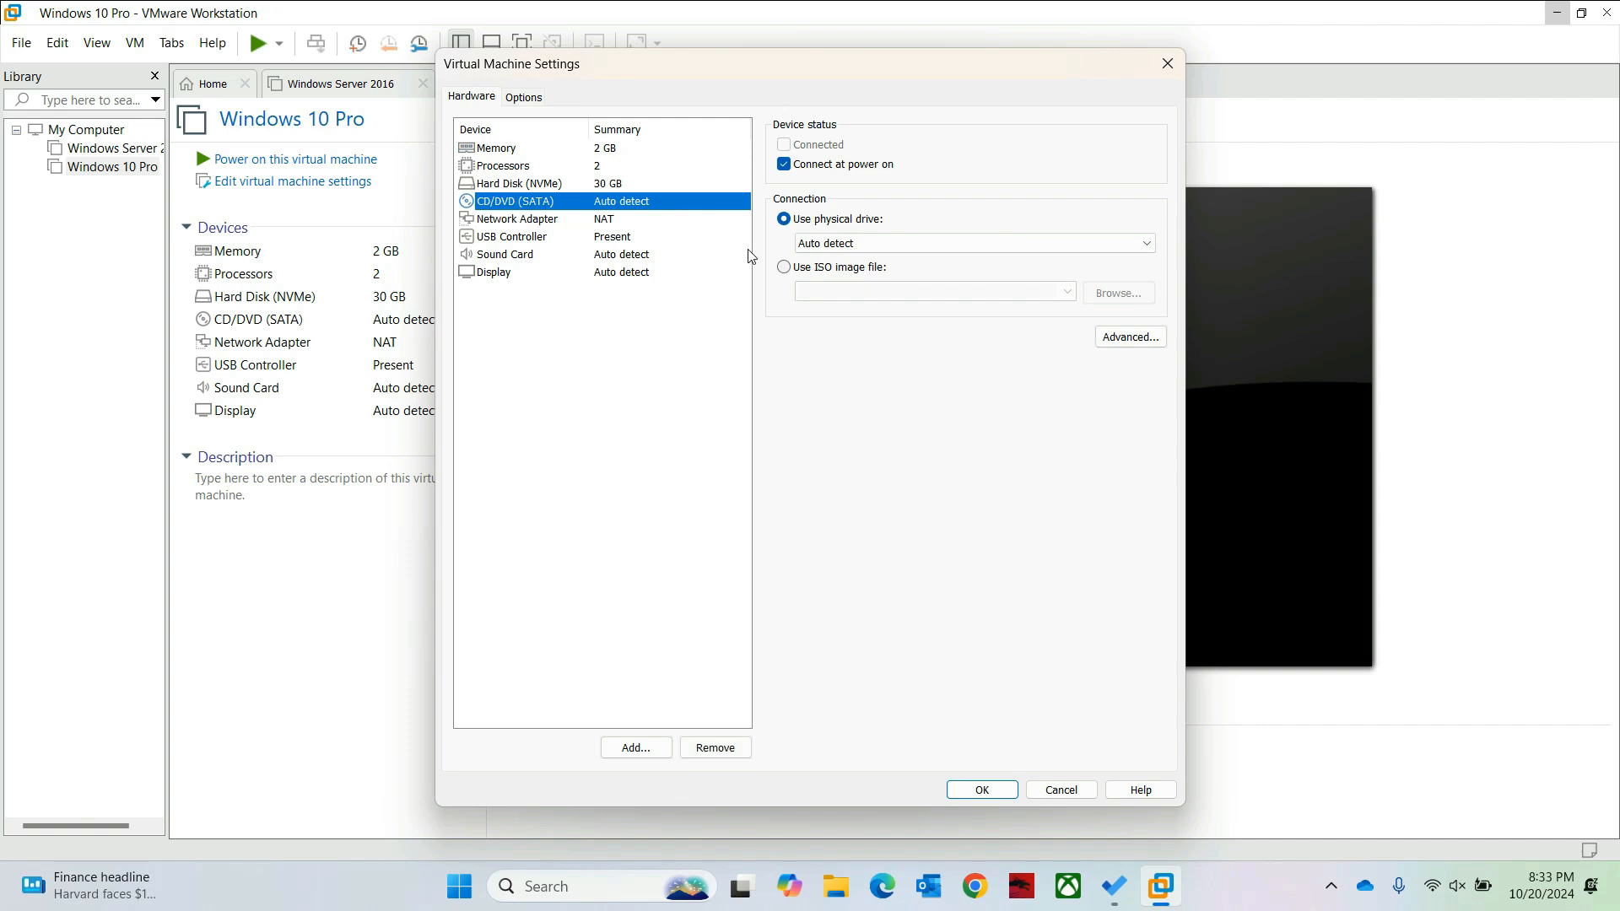
{"action": "left_click", "coordinate": [789, 266]}
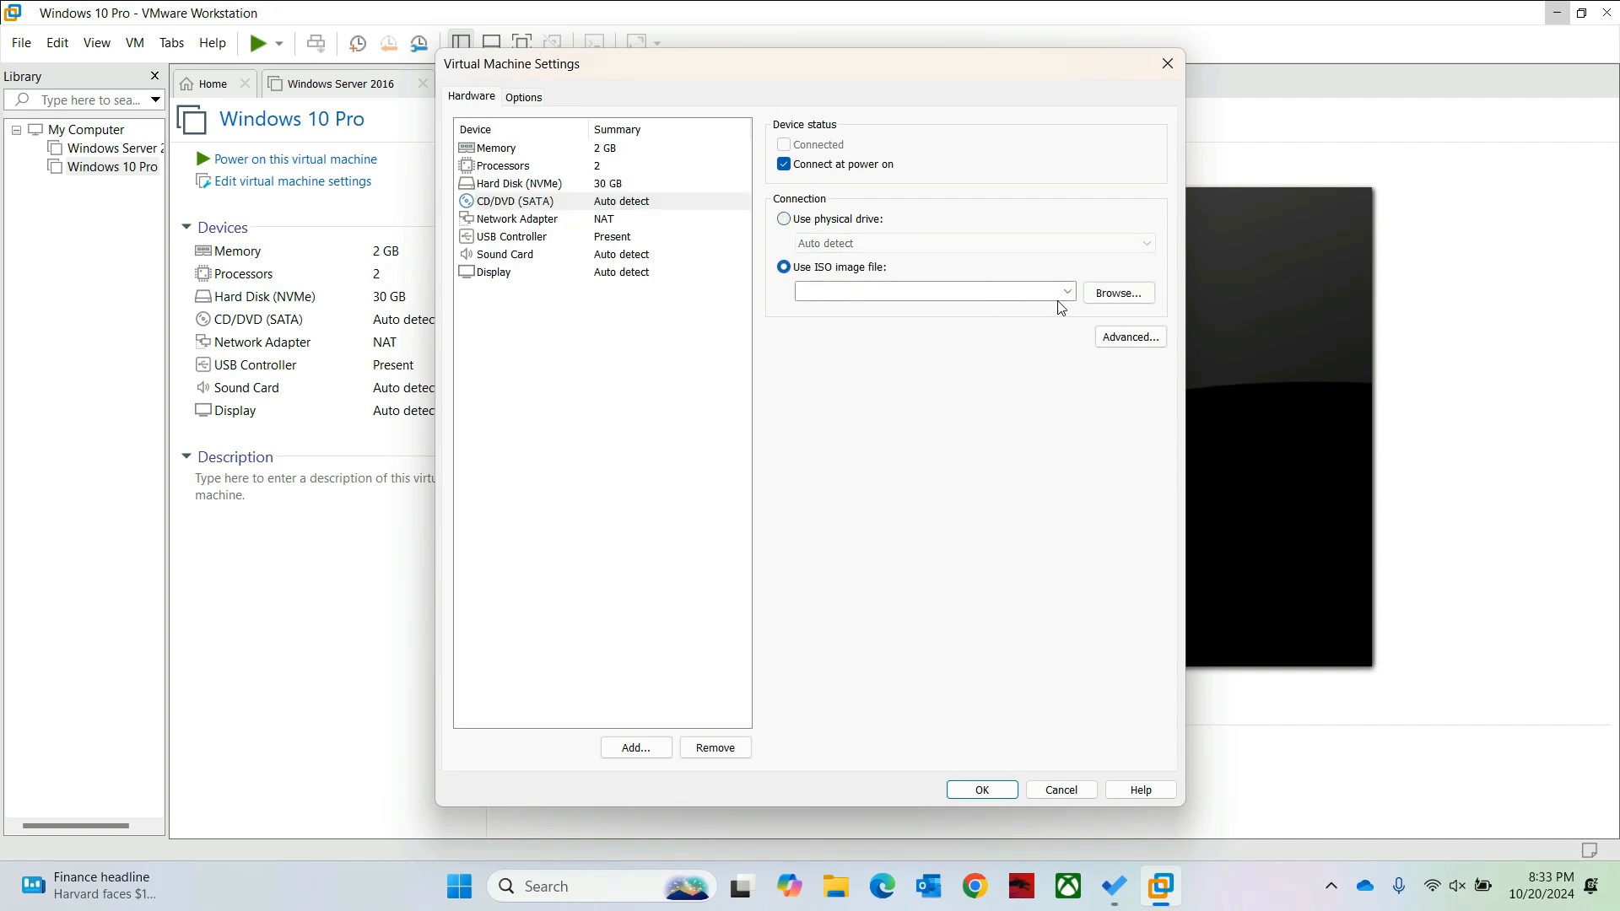
{"action": "left_click", "coordinate": [1116, 292]}
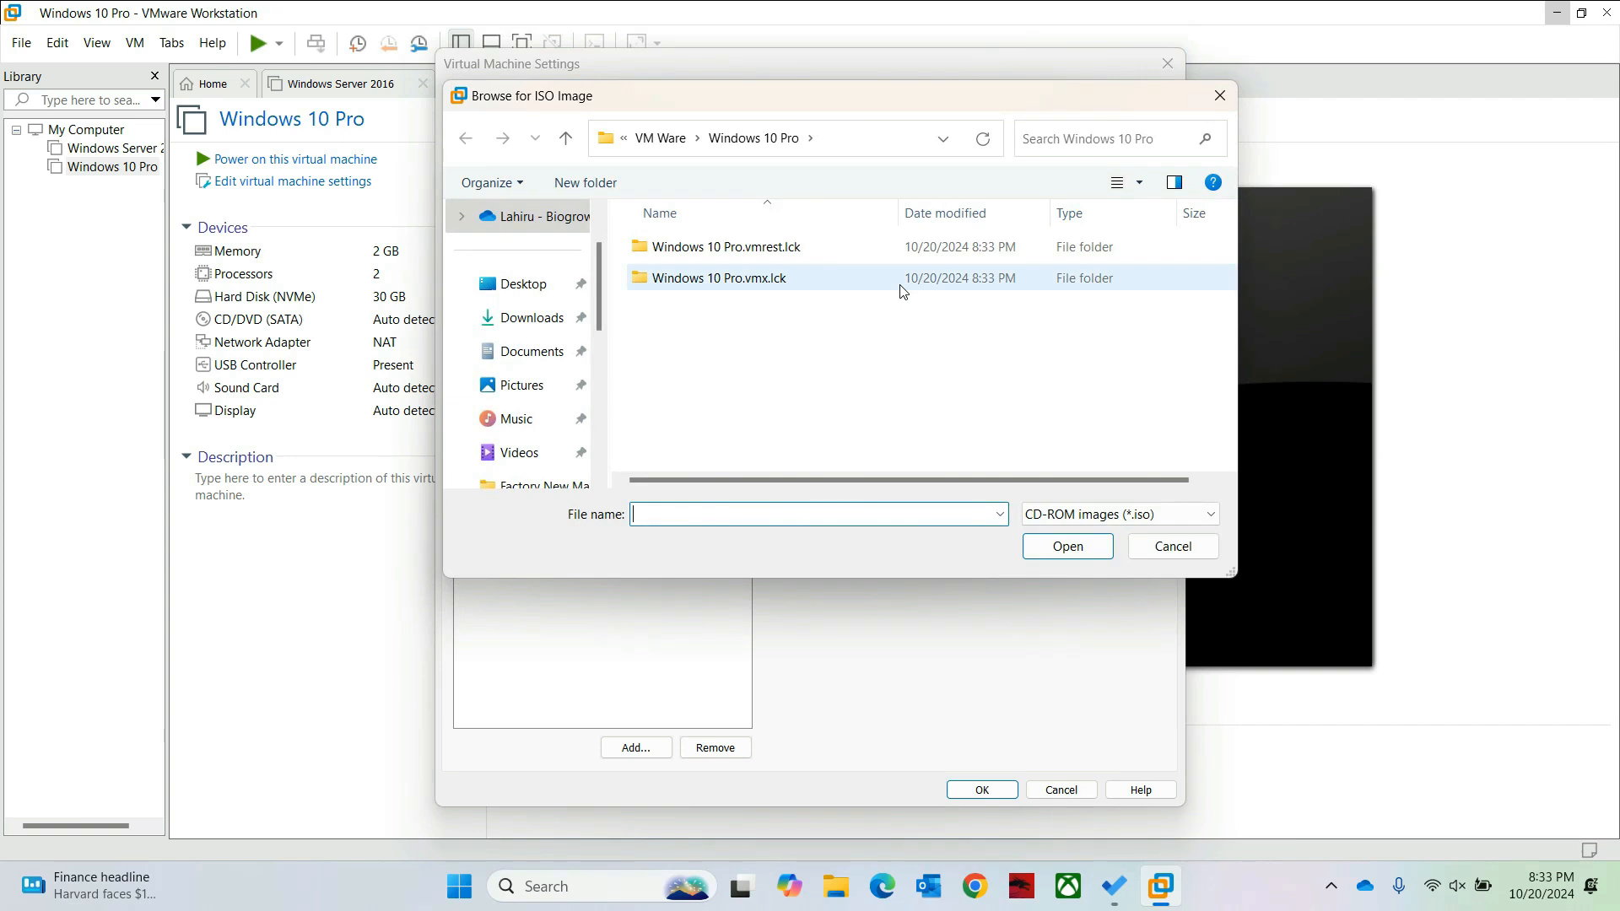
Step: Pick the Working Test Windows 10 ISO from E:\Software\OS and save the settings
{"action": "left_click_drag", "start_coordinate": [601, 295], "coordinate": [601, 407]}
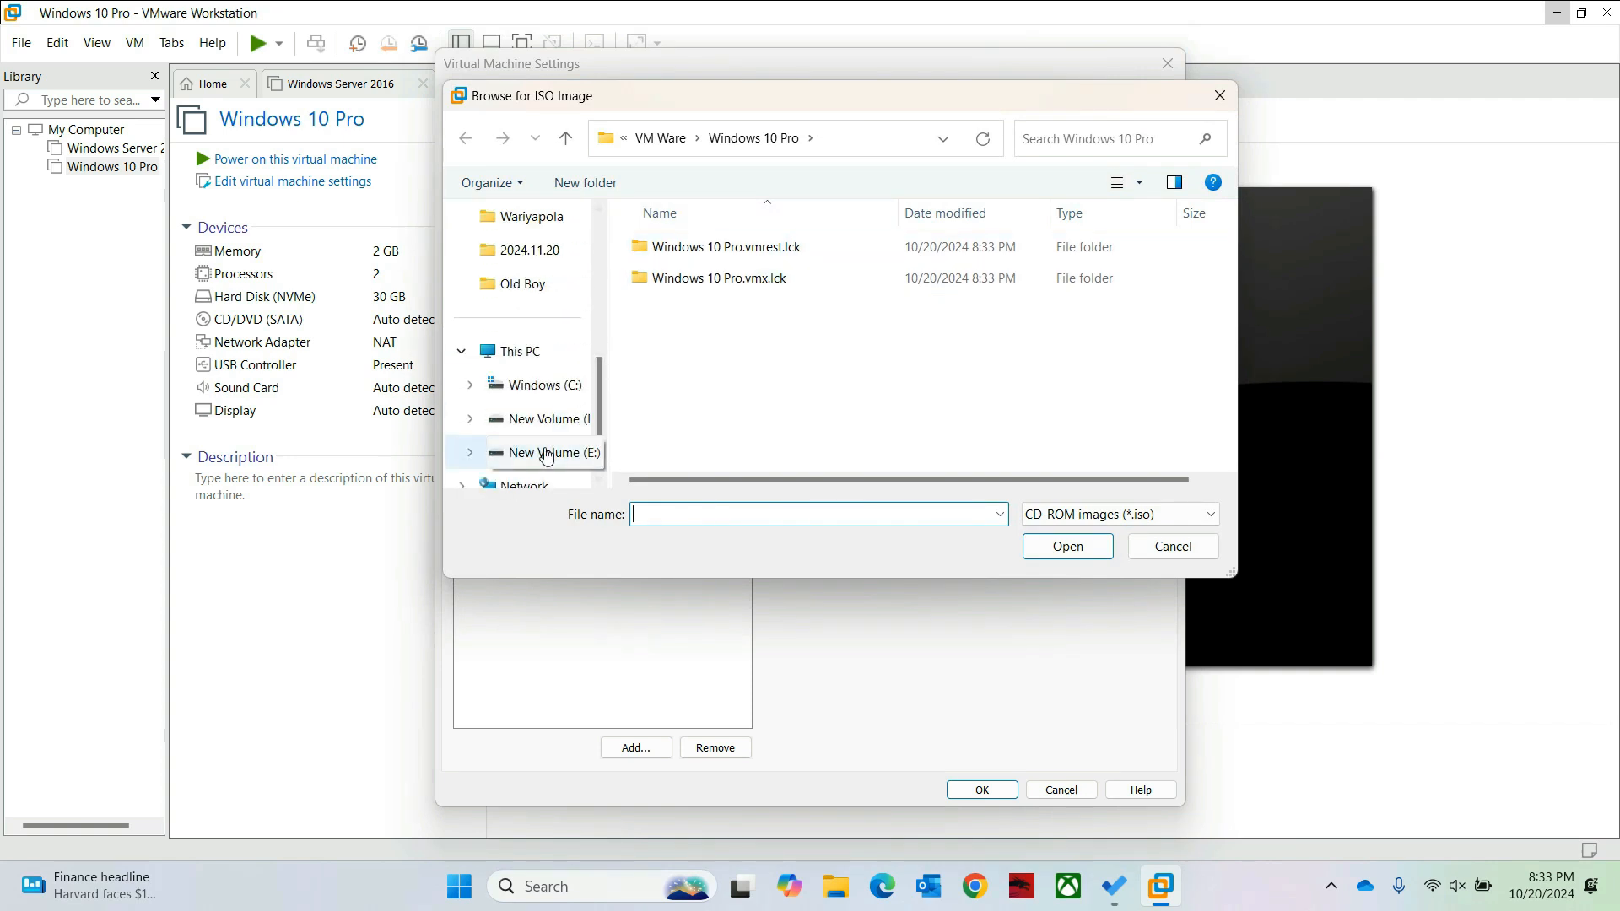
{"action": "left_click", "coordinate": [547, 454]}
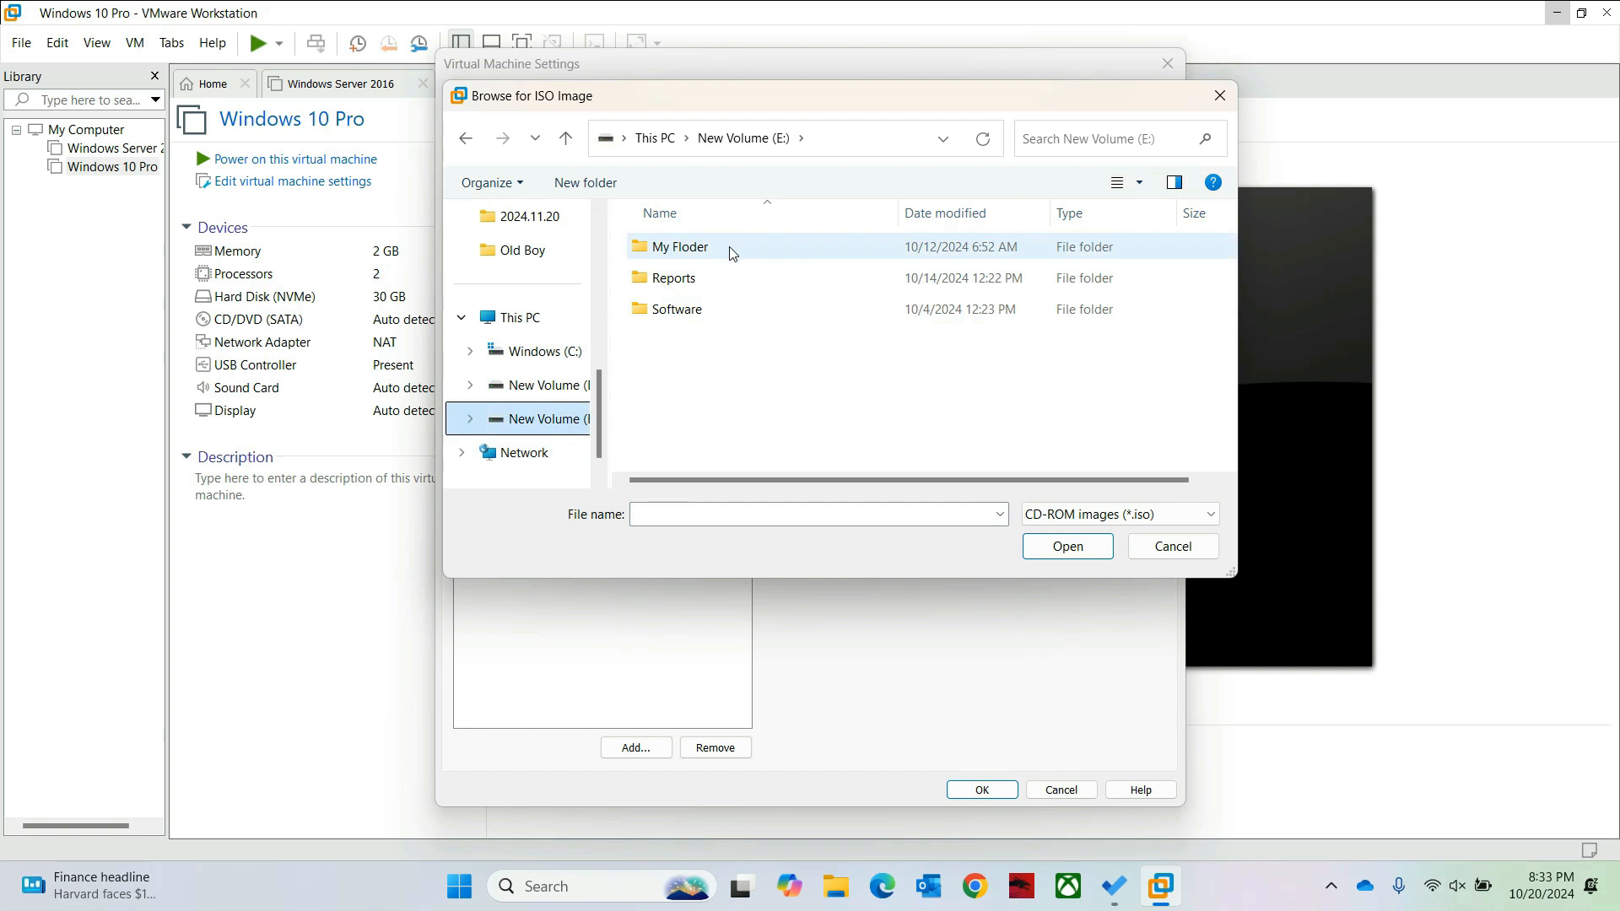
{"action": "double_click", "coordinate": [676, 313]}
{"action": "left_click", "coordinate": [681, 375]}
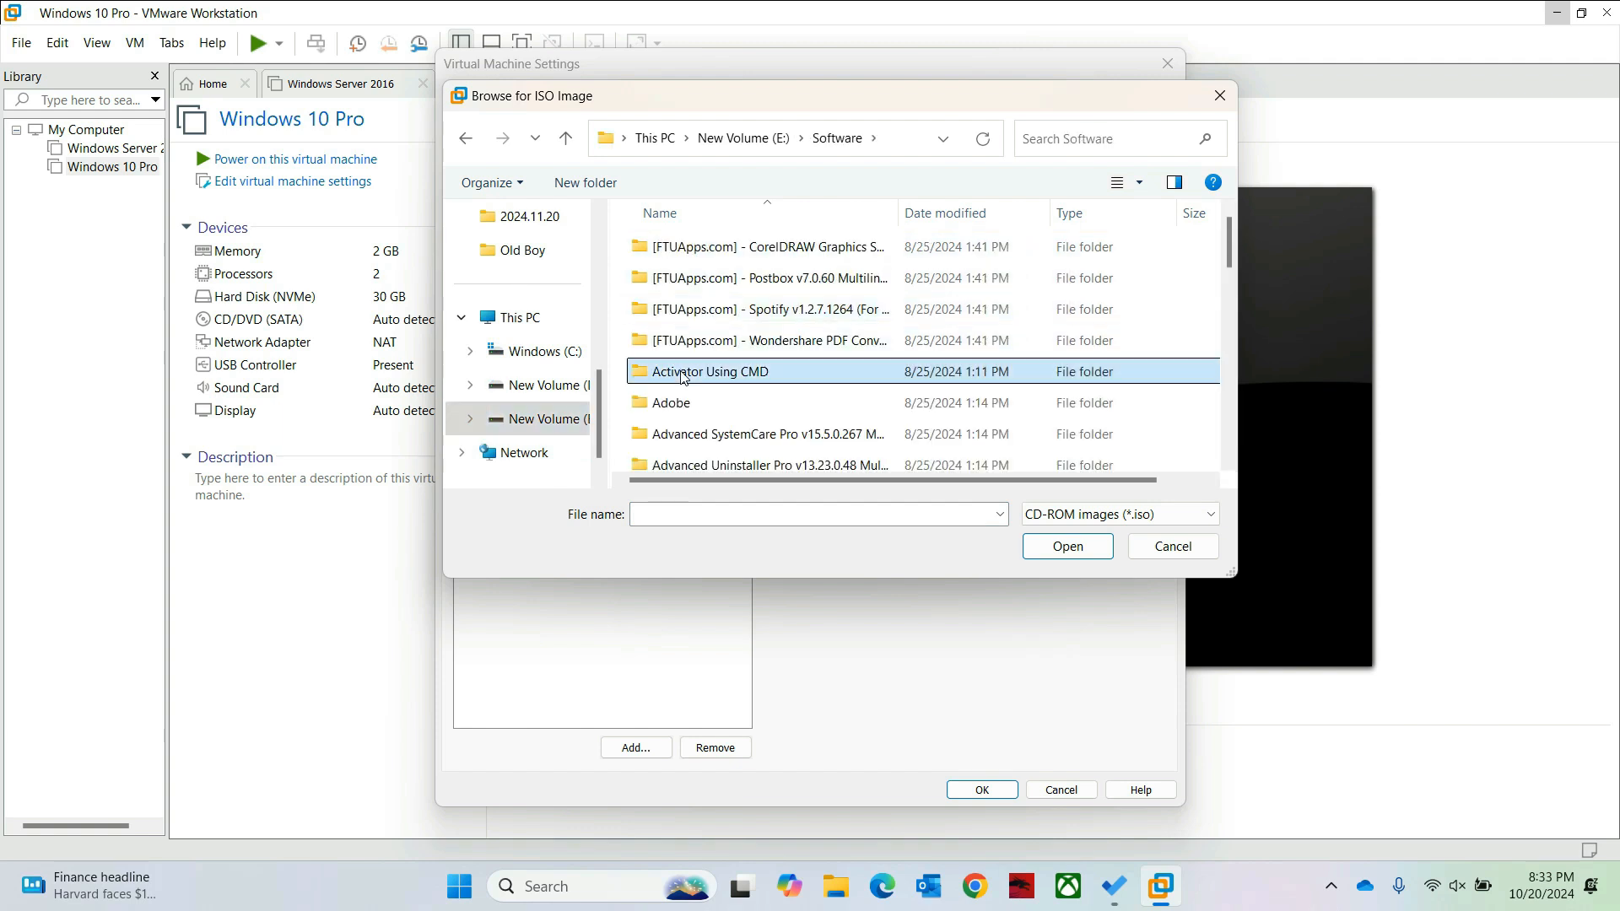
{"action": "key", "text": "o"}
{"action": "double_click", "coordinate": [655, 275]}
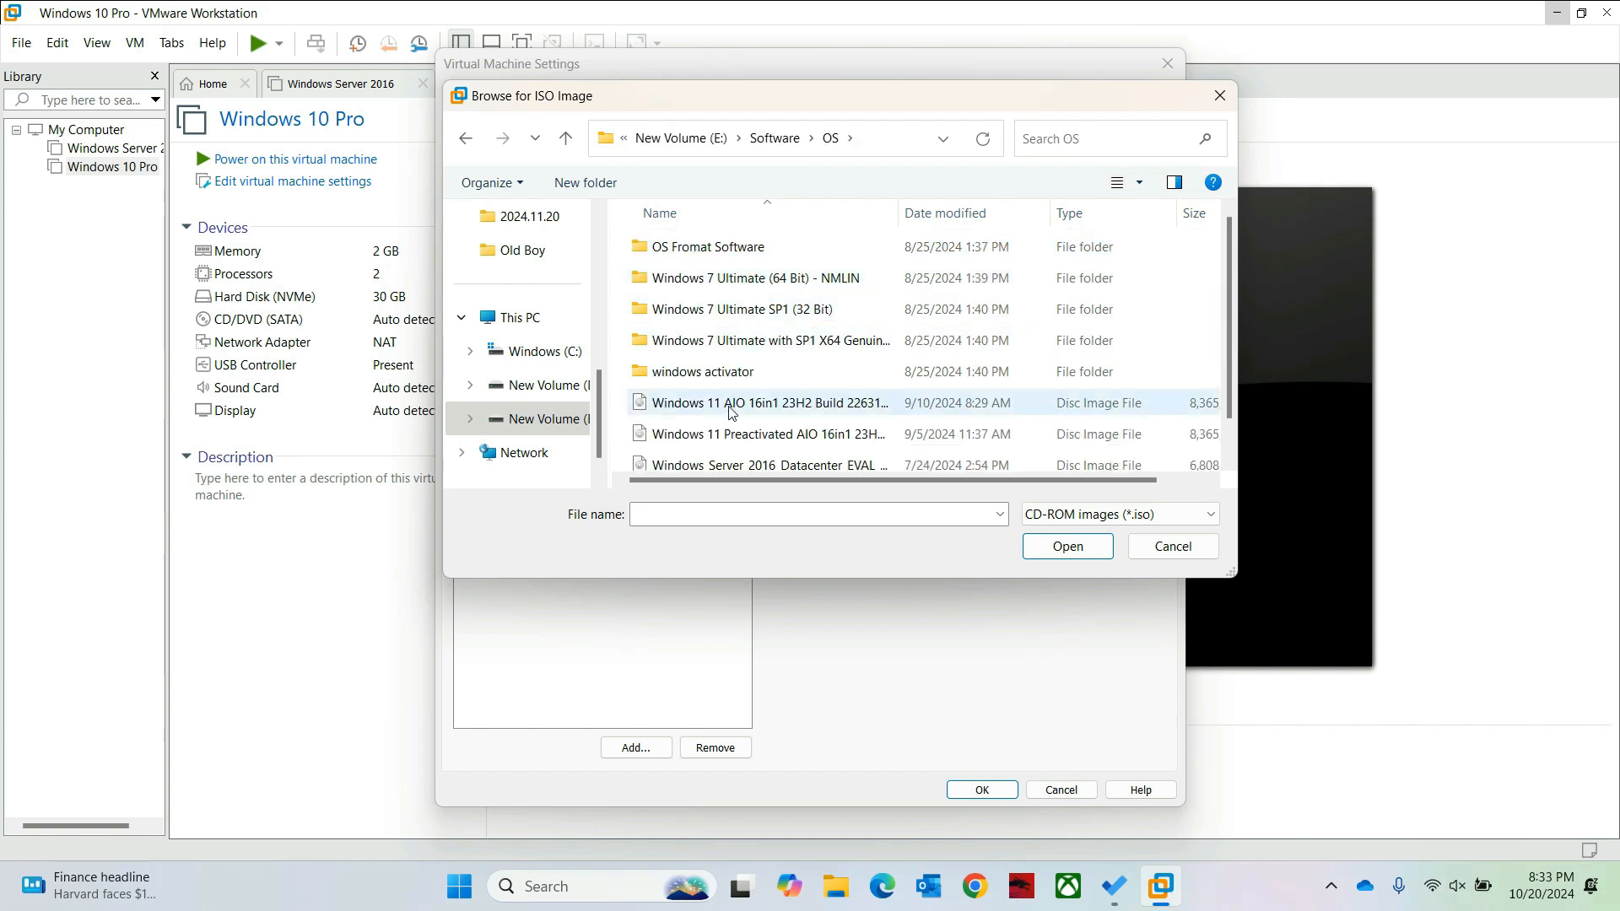
{"action": "left_click", "coordinate": [733, 401]}
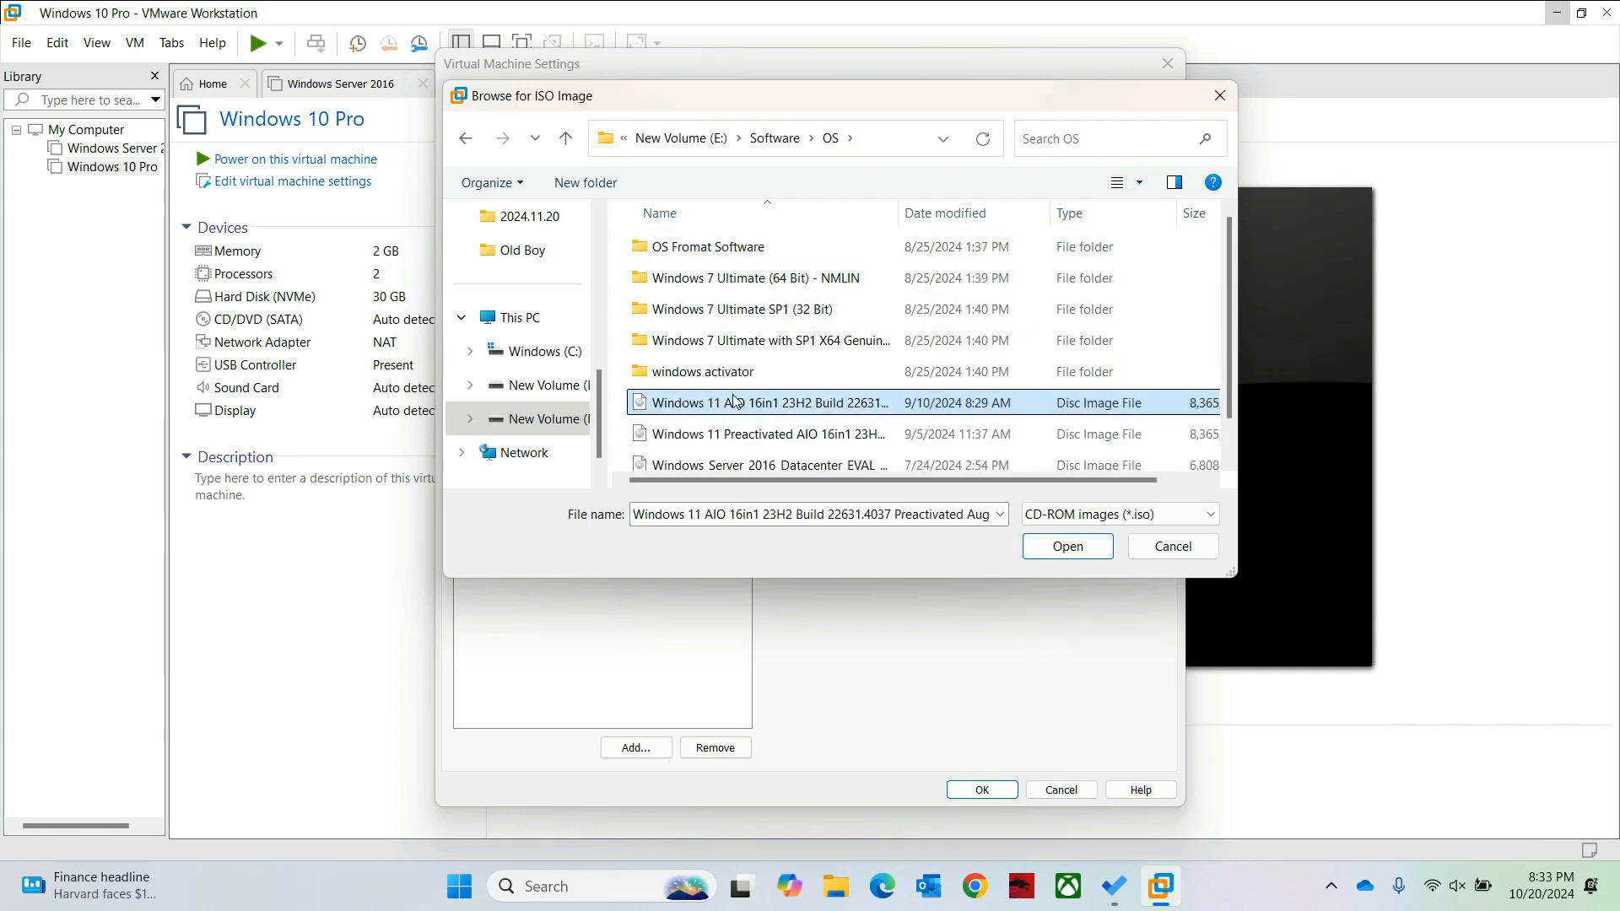
{"action": "scroll", "coordinate": [734, 402], "scroll_direction": "down", "scroll_amount": 1}
{"action": "left_click", "coordinate": [732, 459]}
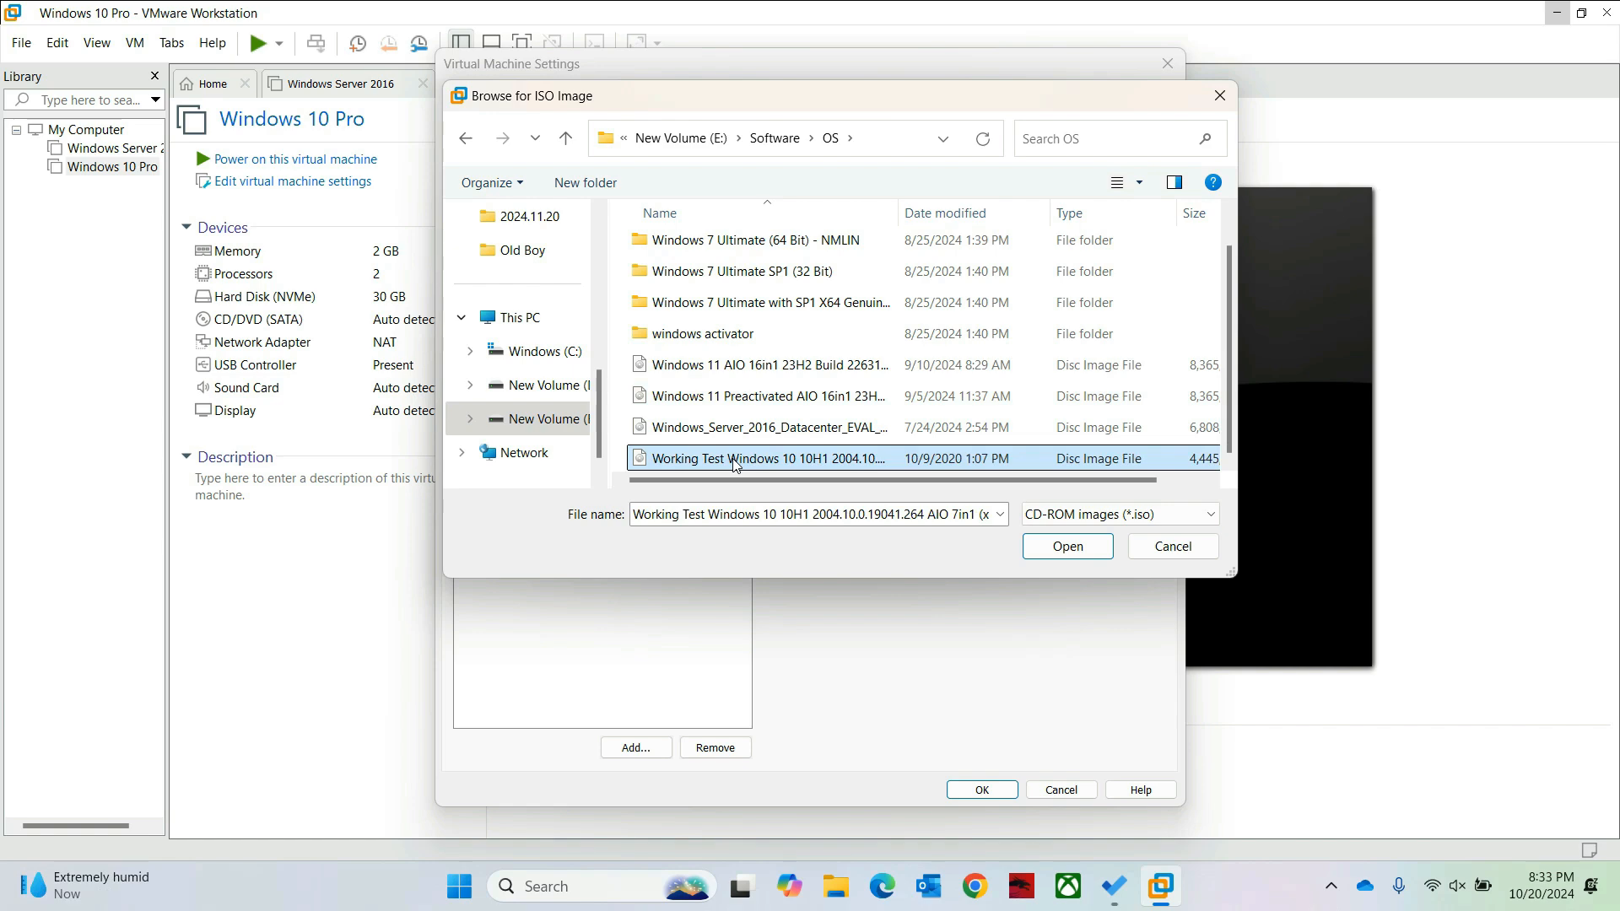
{"action": "left_click", "coordinate": [1061, 547]}
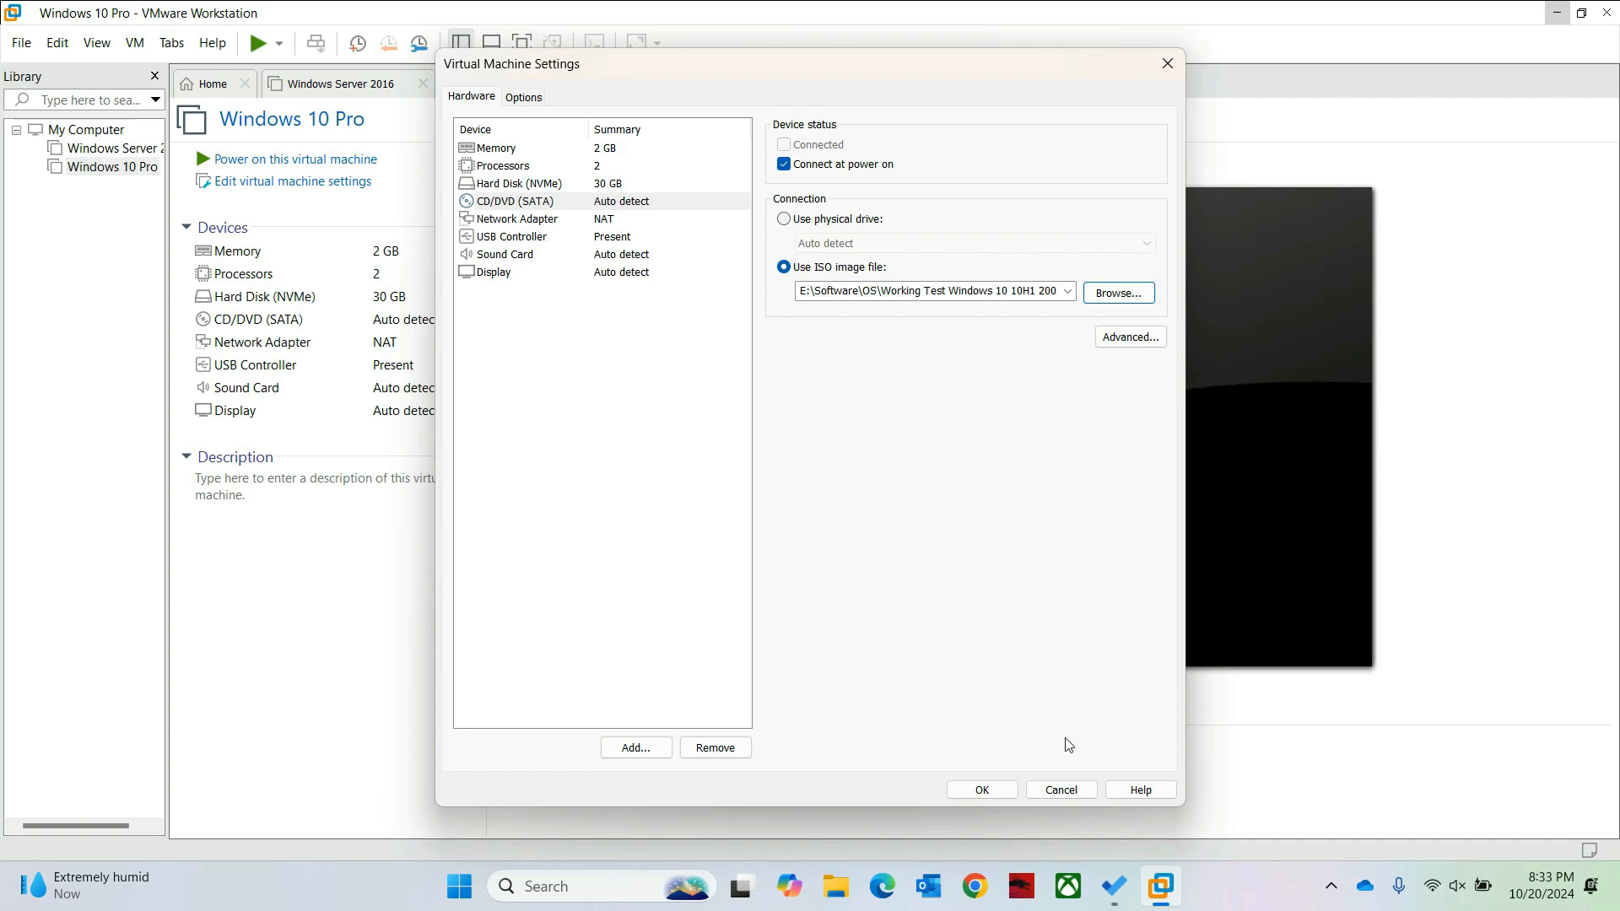
{"action": "left_click", "coordinate": [978, 791]}
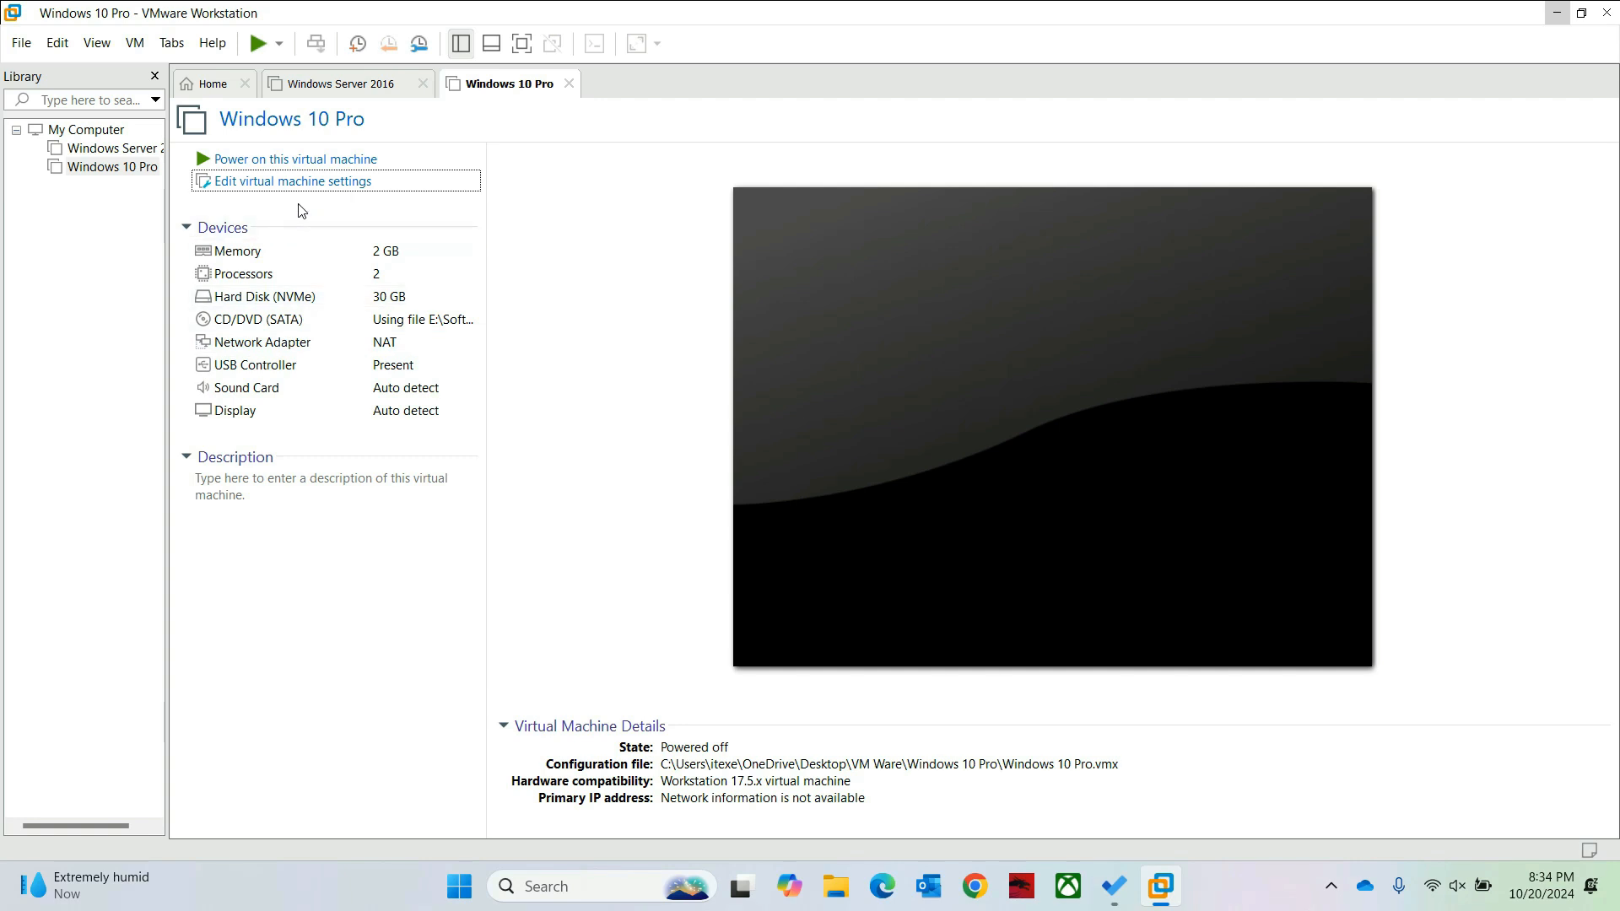
Step: Power on the Windows 10 Pro VM, postpone the Tools update, and send Ctrl+Alt+Del
{"action": "left_click", "coordinate": [246, 162]}
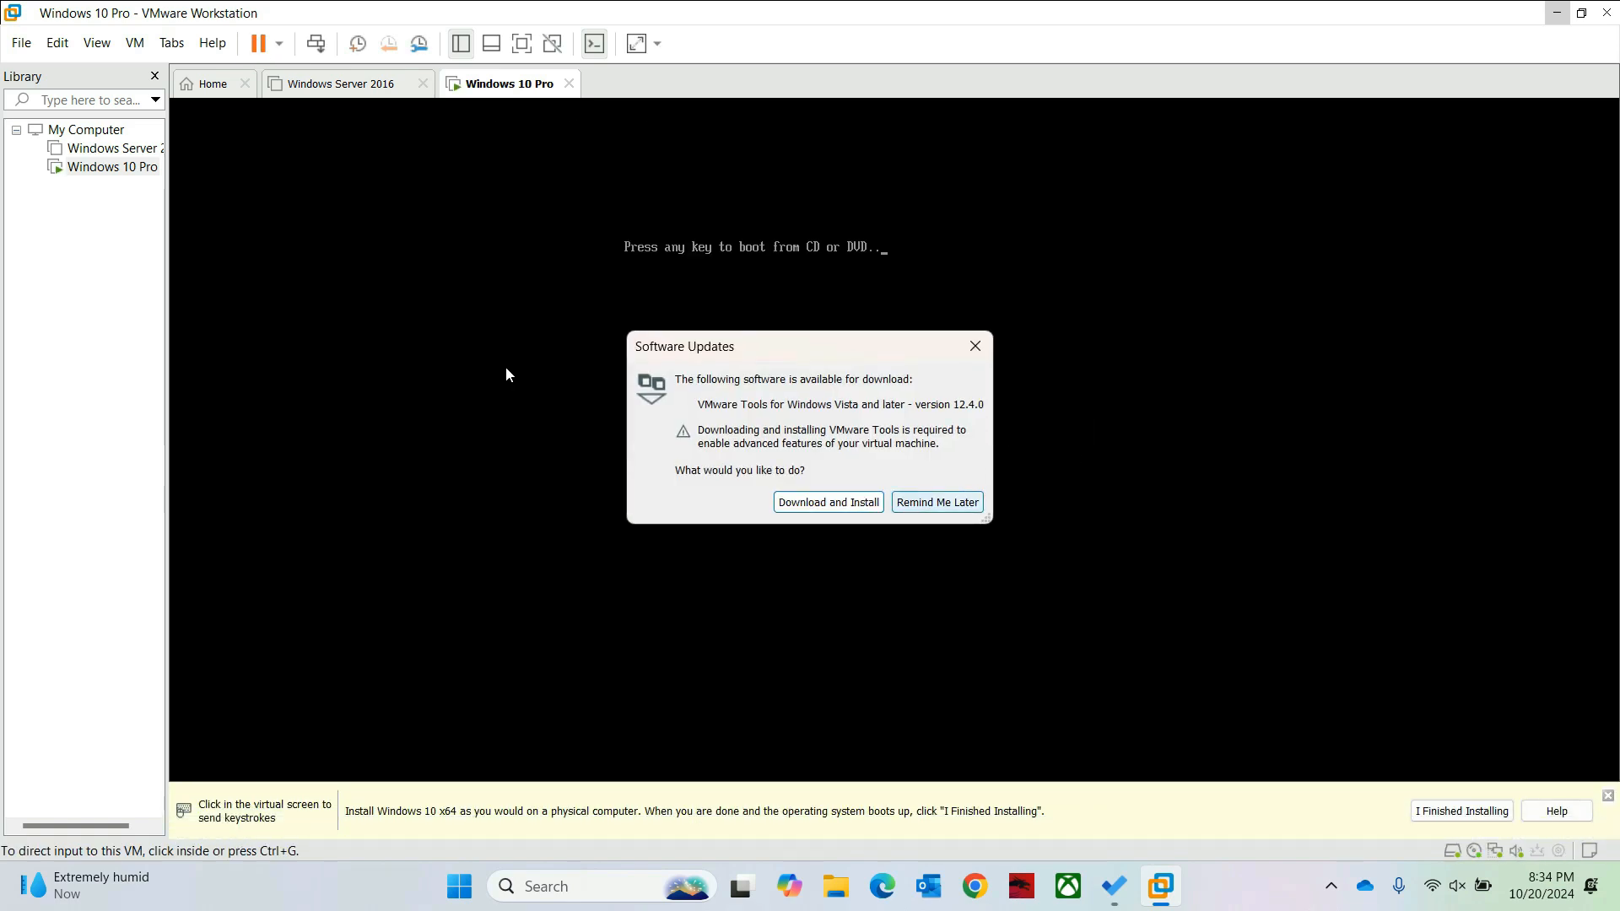
{"action": "left_click", "coordinate": [937, 502]}
{"action": "left_click", "coordinate": [912, 504]}
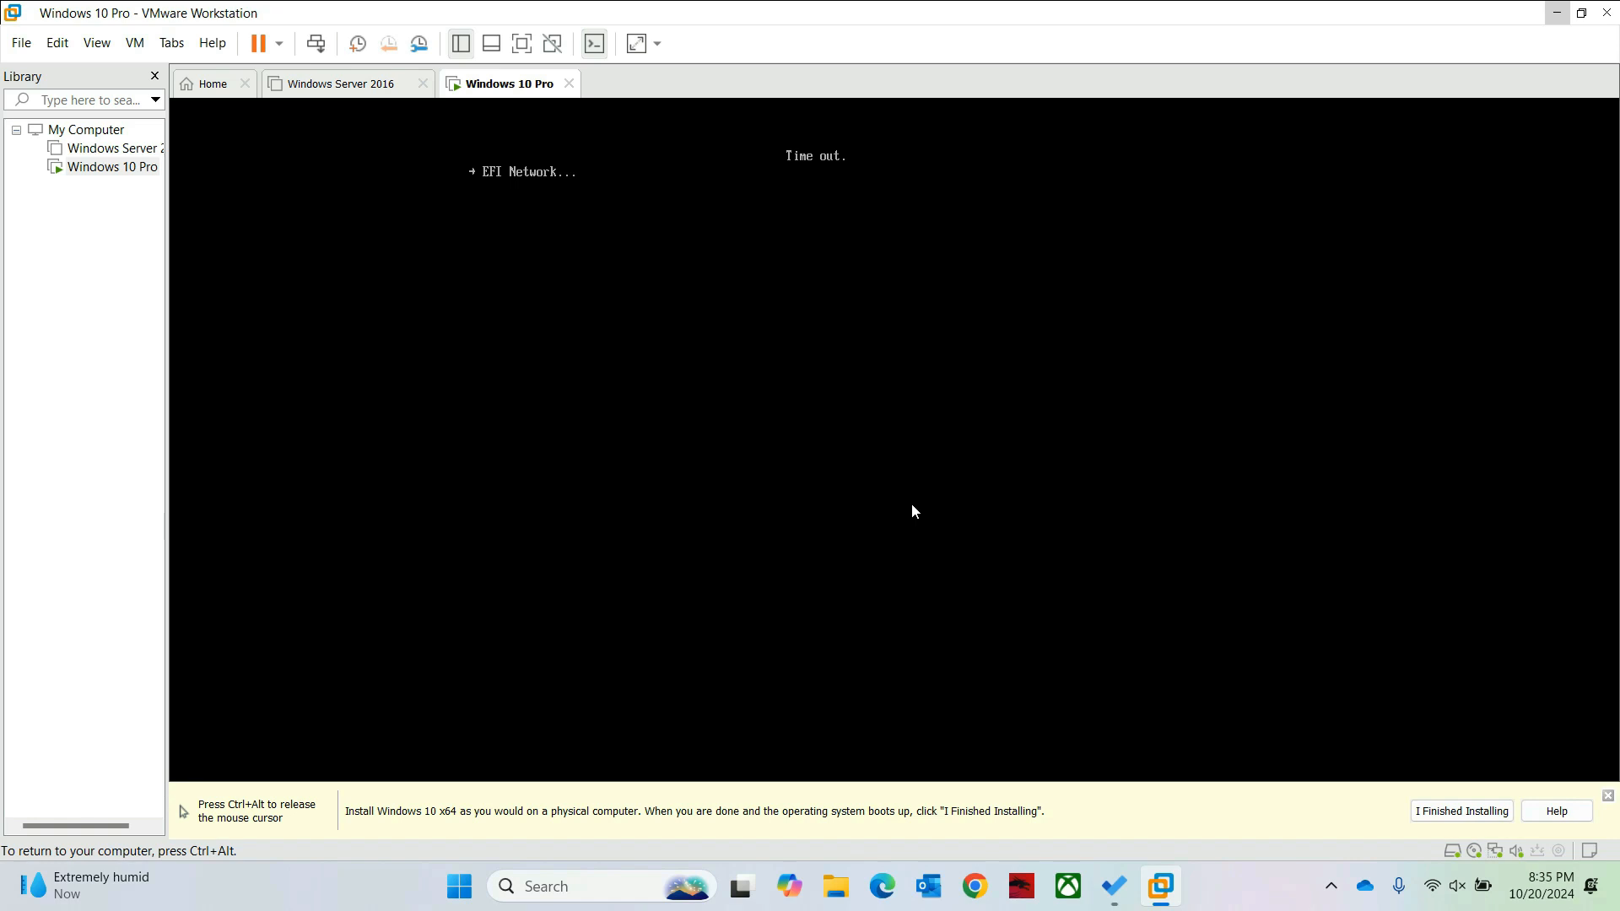
{"action": "key", "text": "ctrl+alt+Delete"}
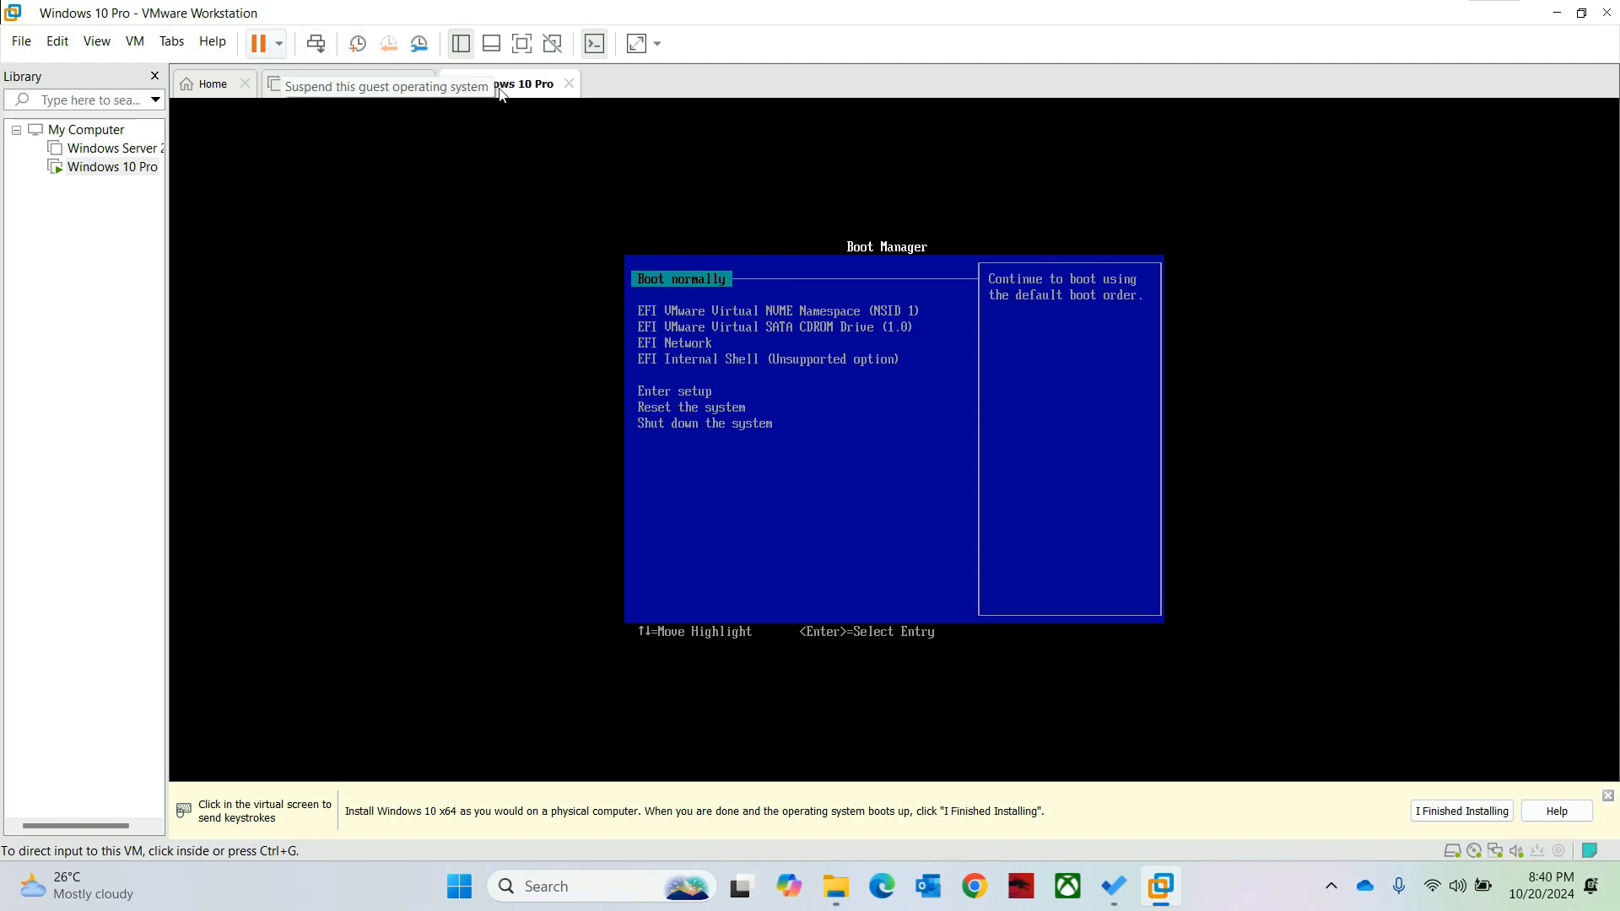
Step: Shut down the guest, power it back on, and boot from the install DVD
{"action": "left_click", "coordinate": [281, 44]}
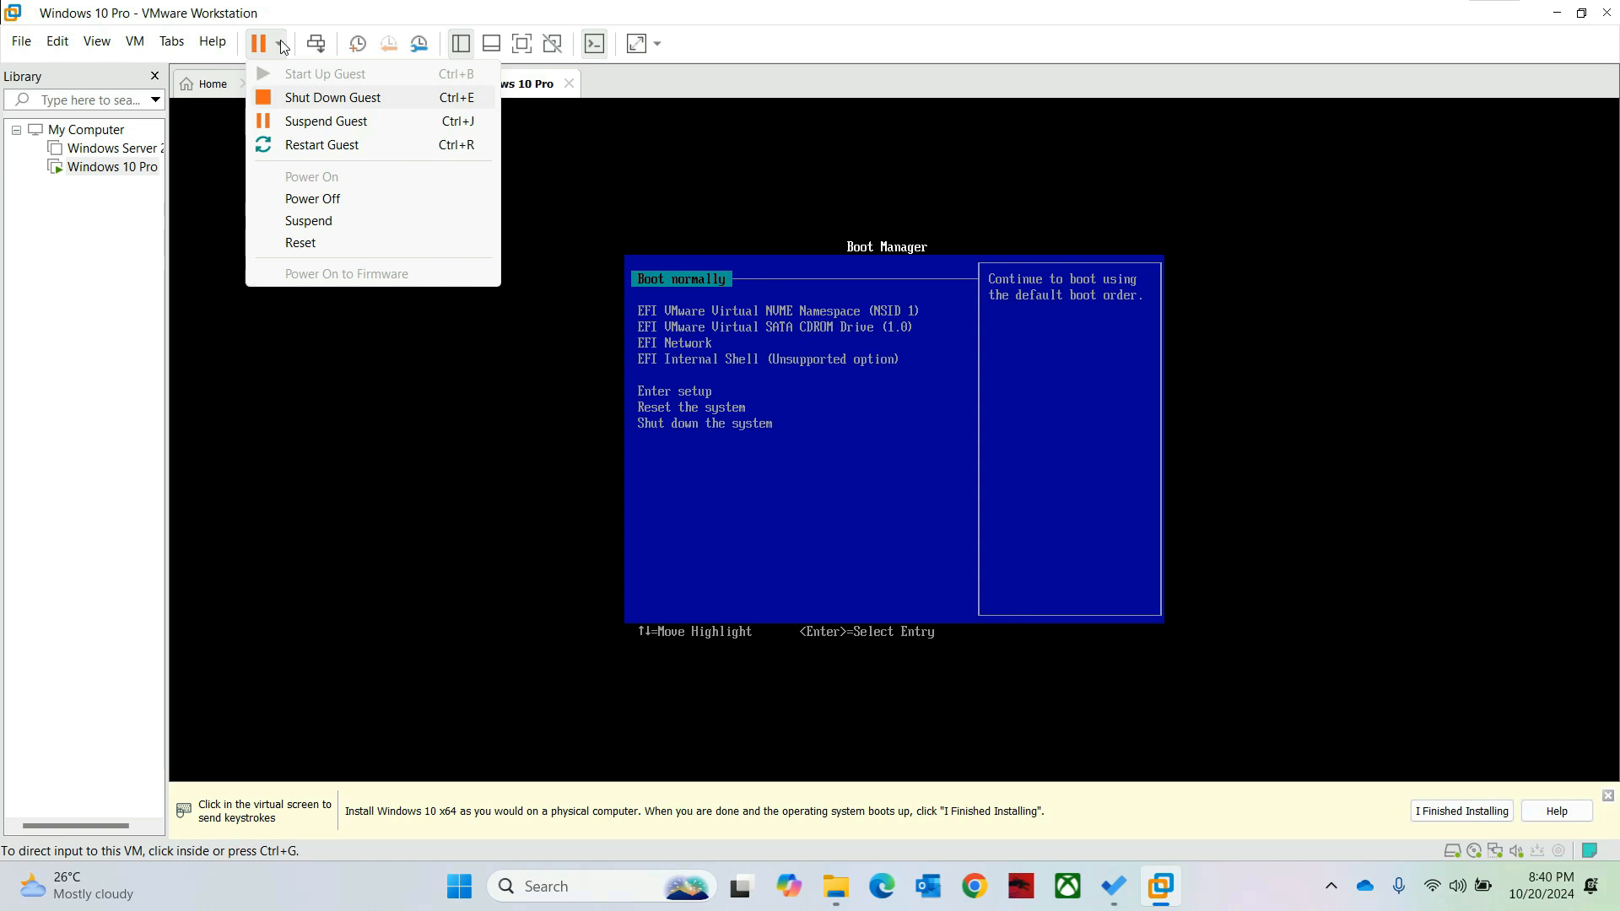
{"action": "left_click", "coordinate": [329, 101]}
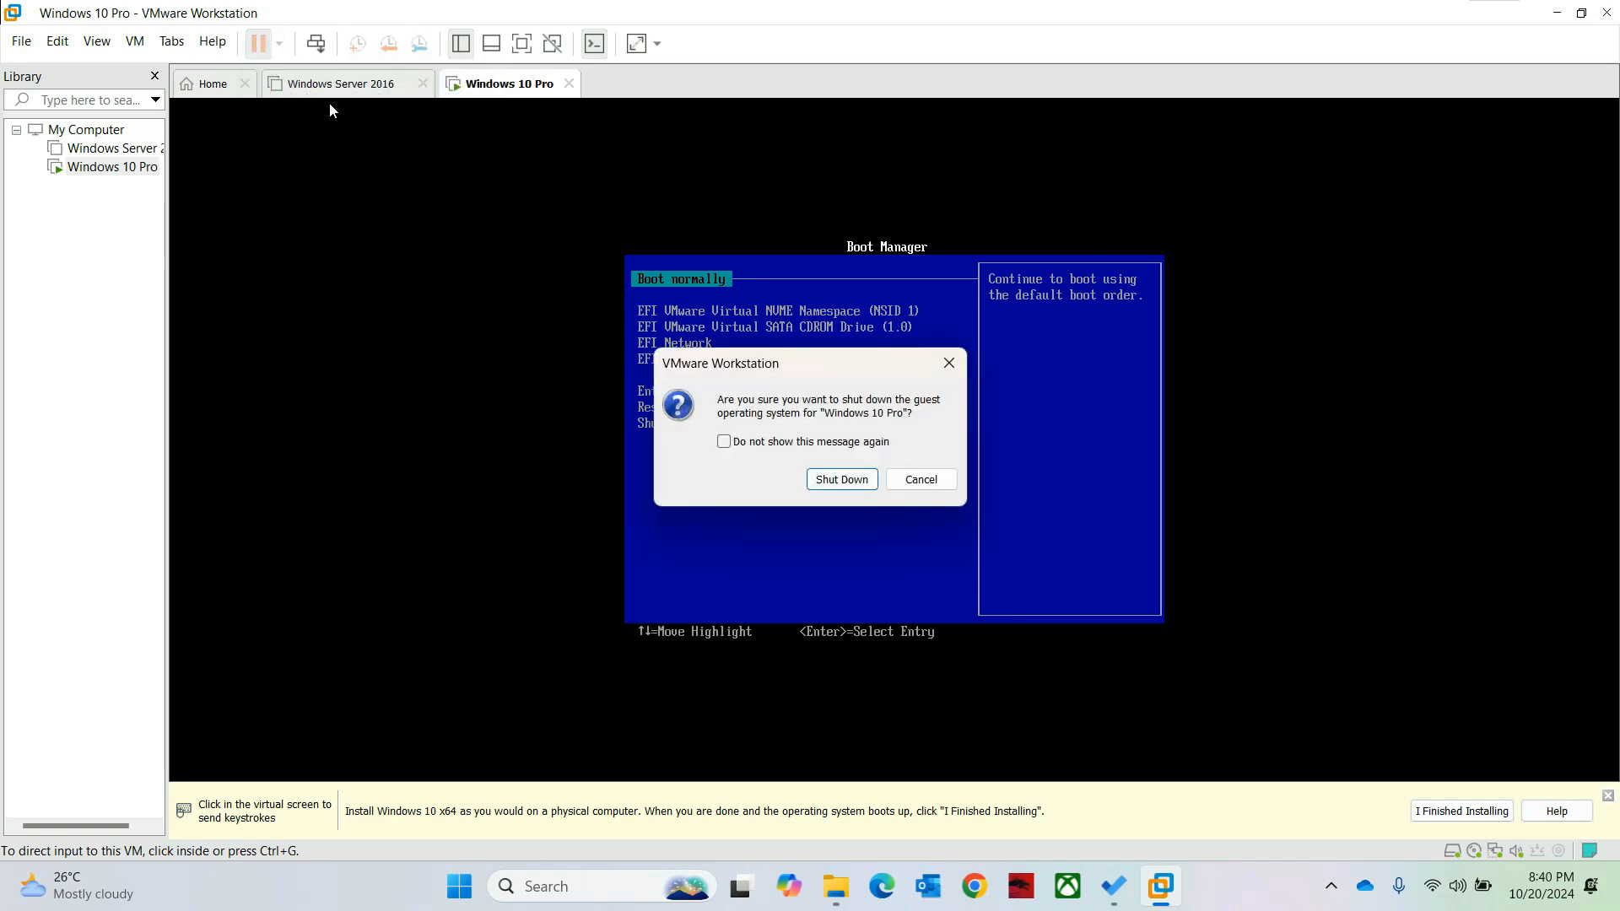
{"action": "left_click", "coordinate": [846, 479]}
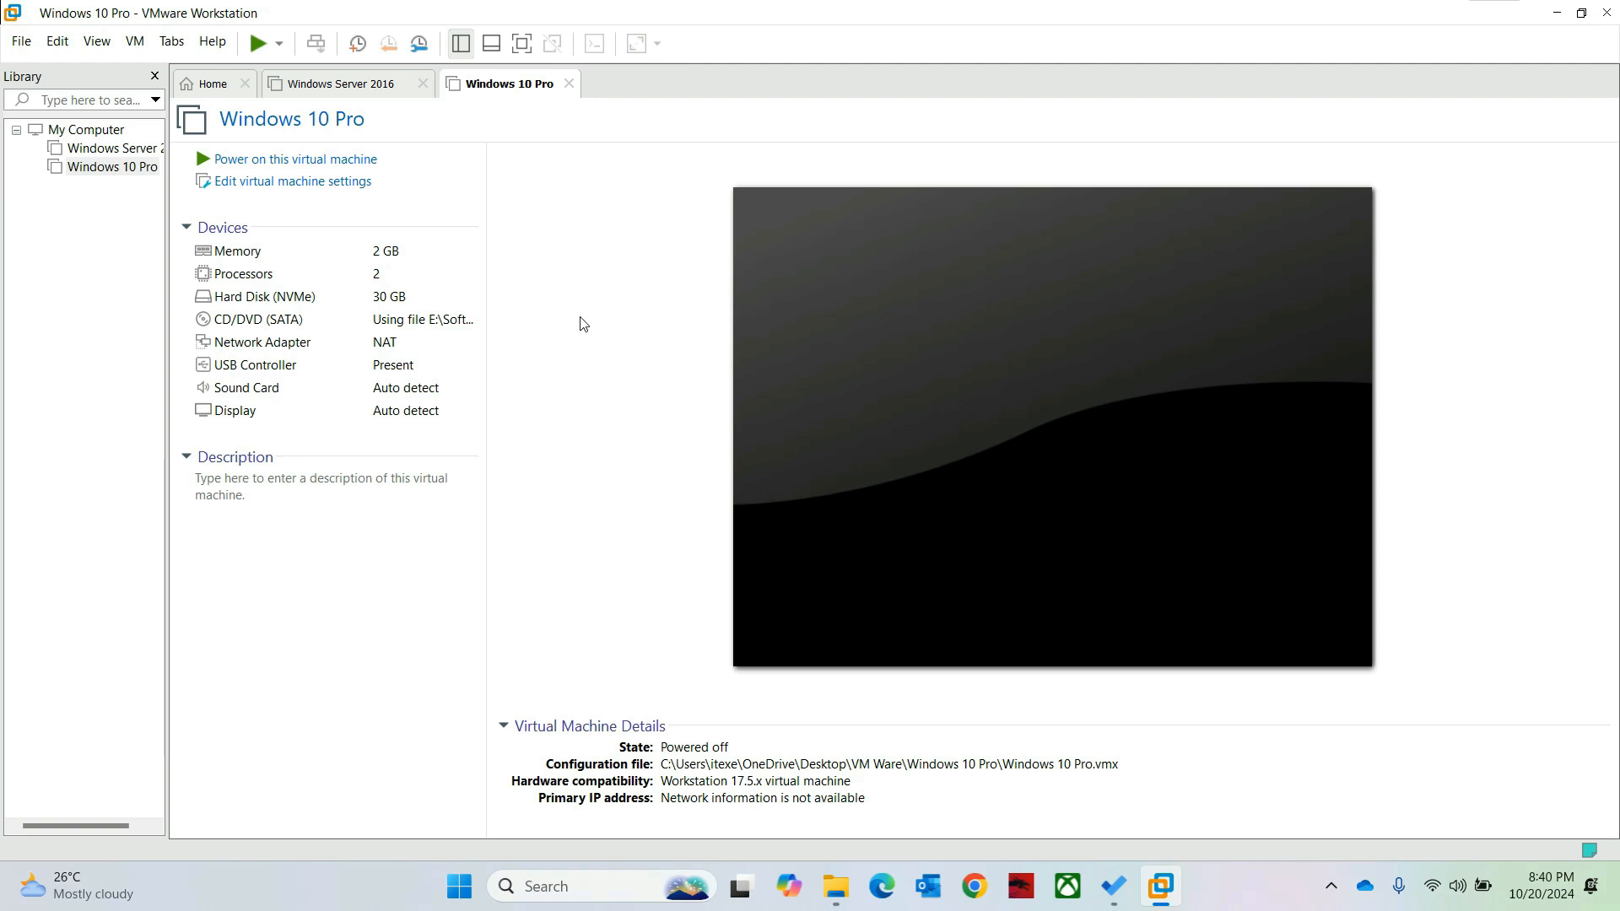
{"action": "left_click", "coordinate": [263, 162]}
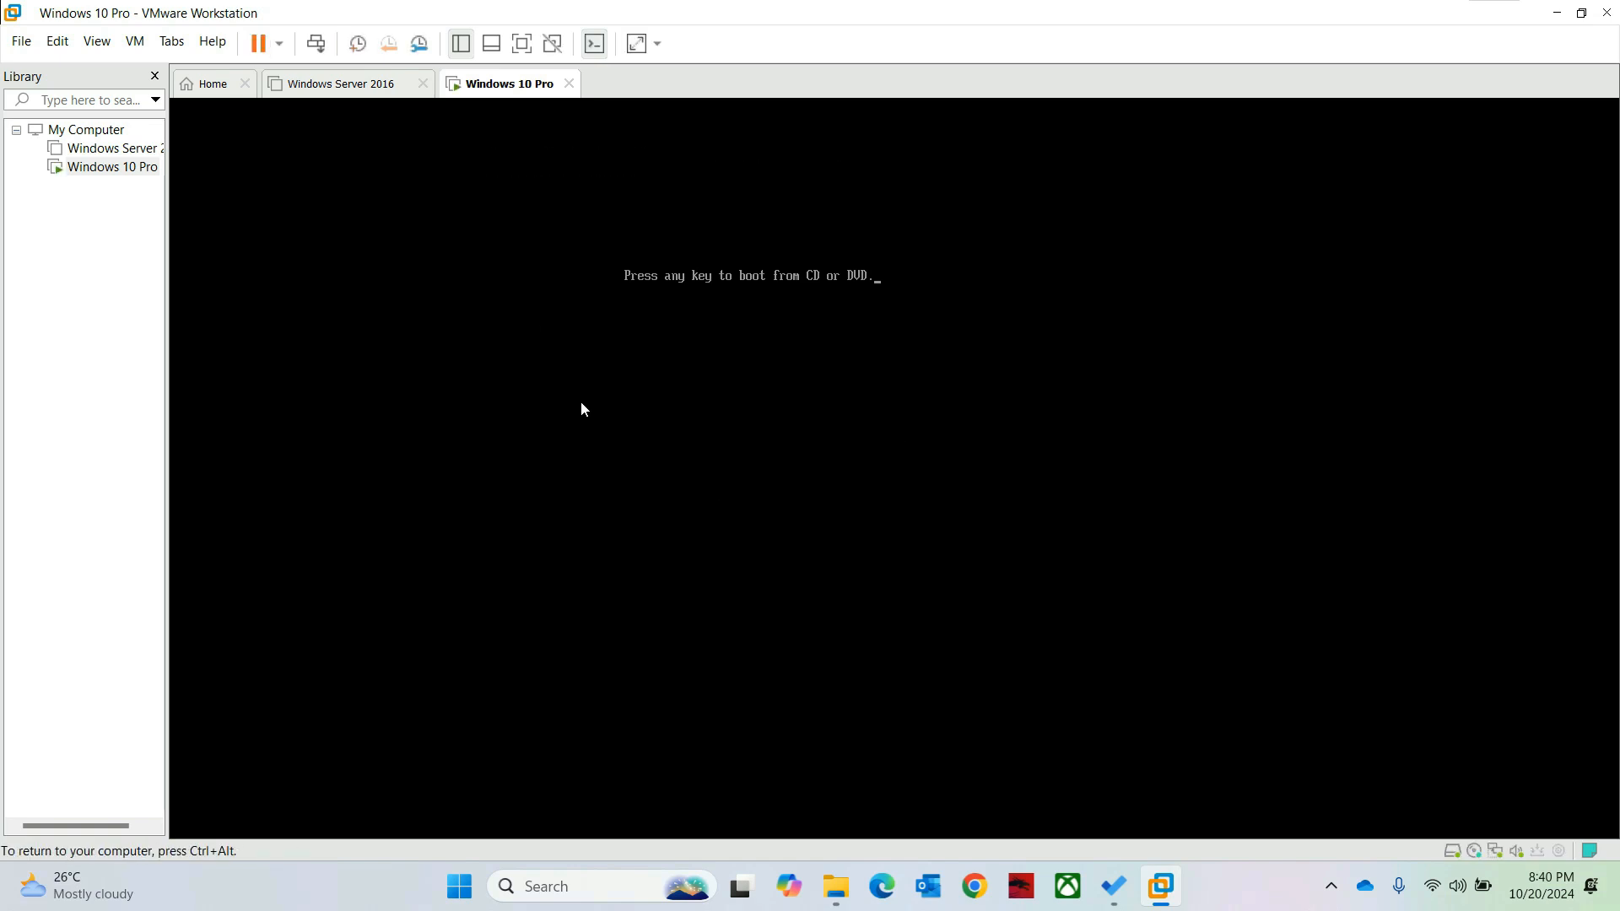
{"action": "key", "text": "Return"}
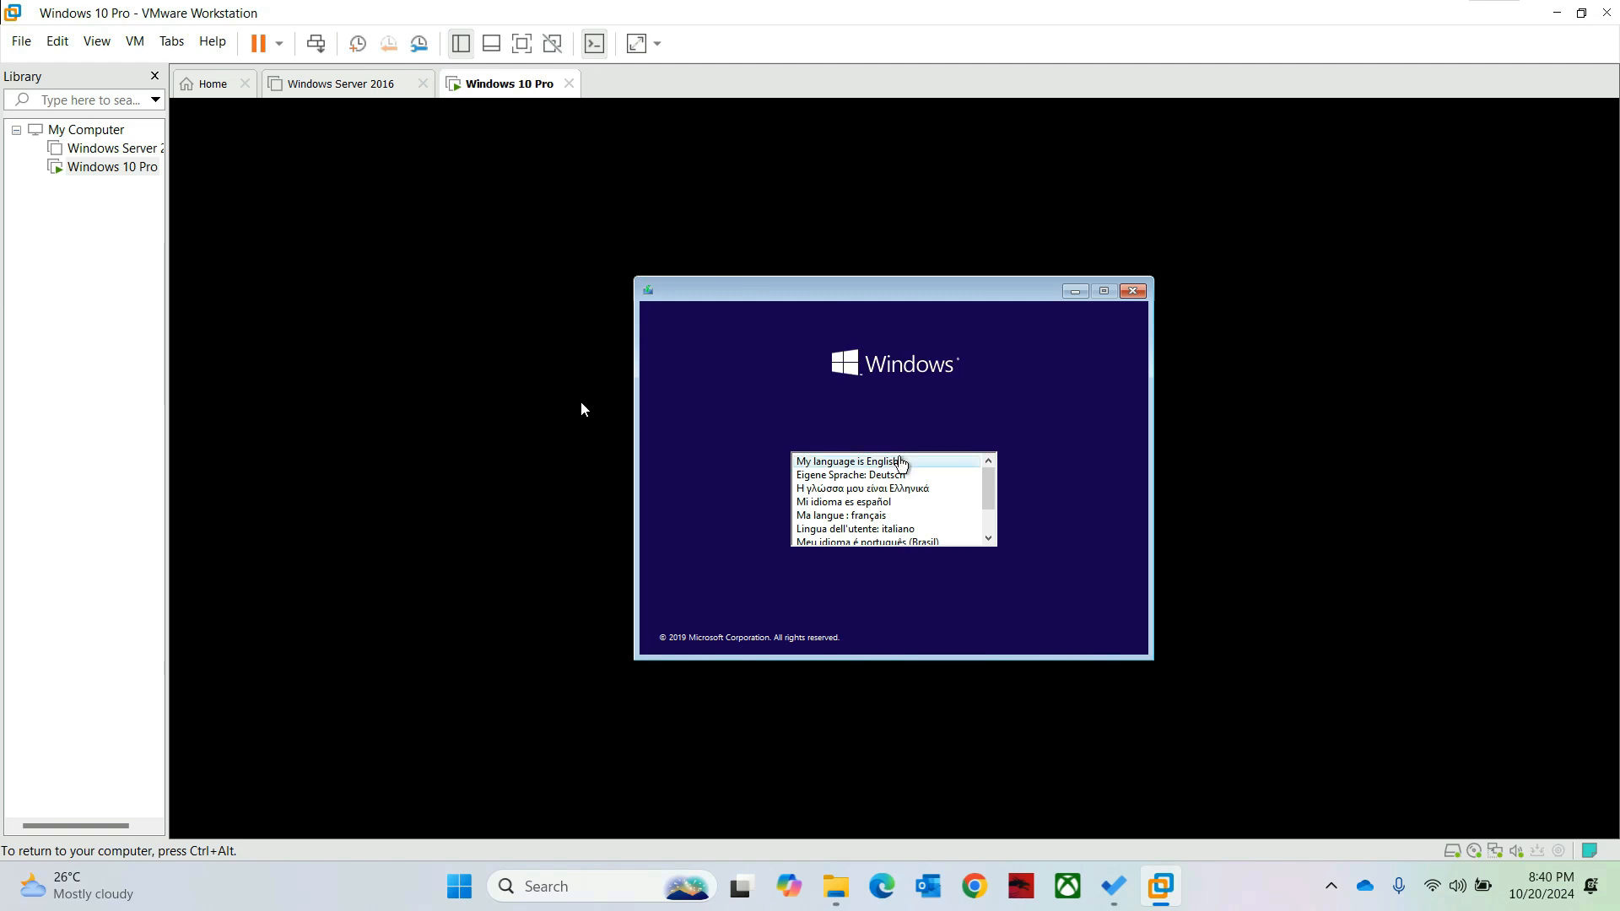
Step: Start Windows Setup in English and select the Windows 10 Pro edition
{"action": "left_click", "coordinate": [900, 463]}
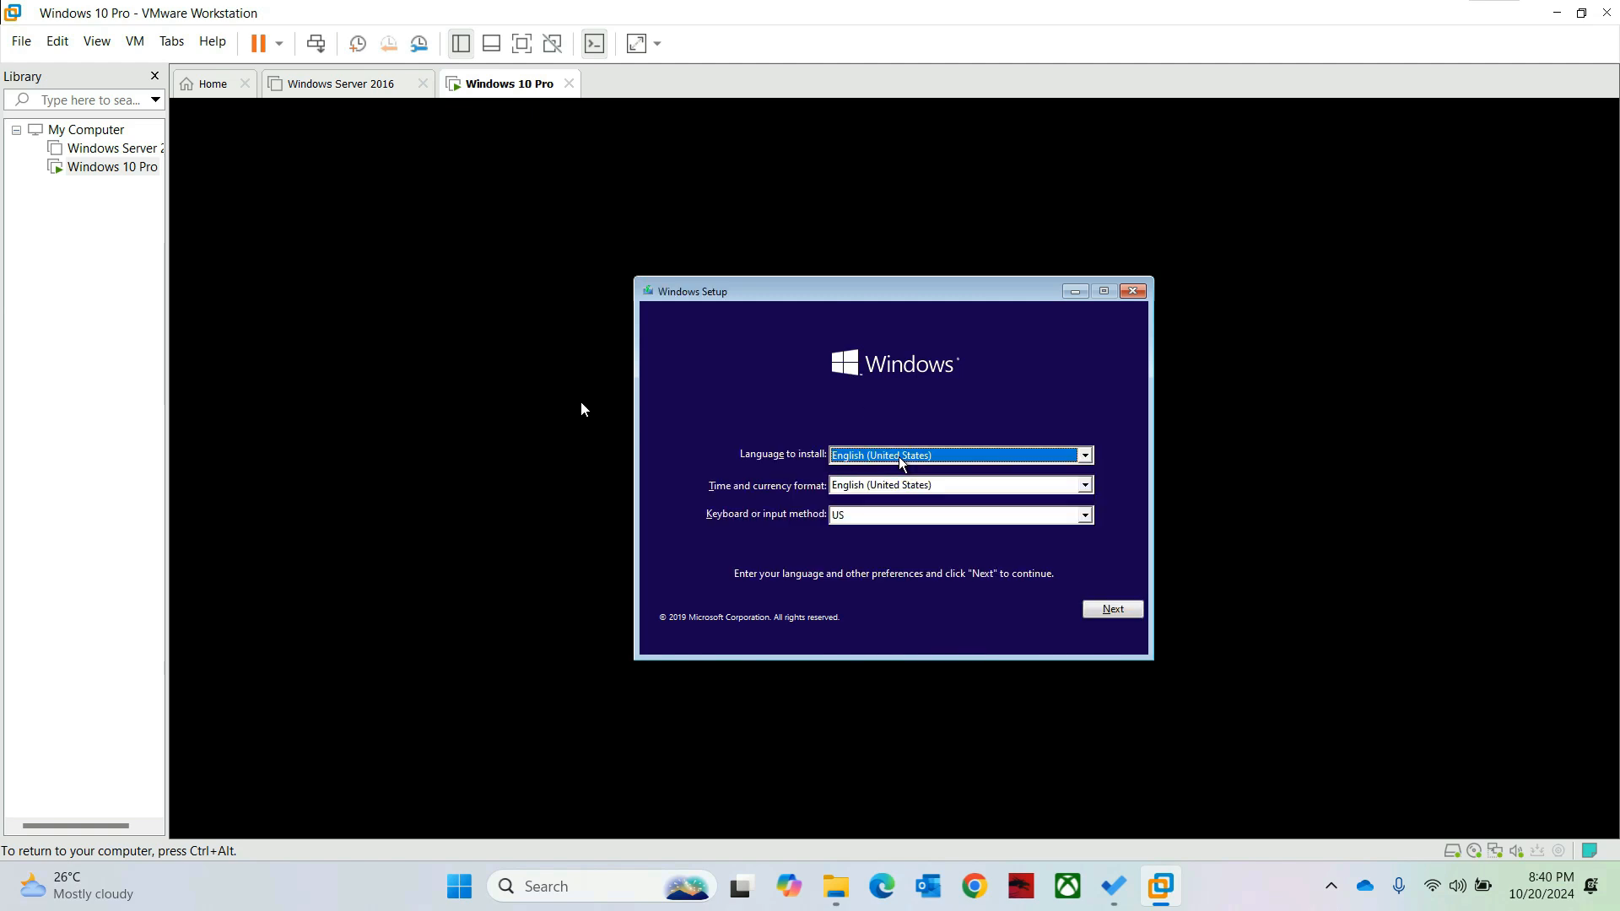
{"action": "left_click", "coordinate": [1106, 612]}
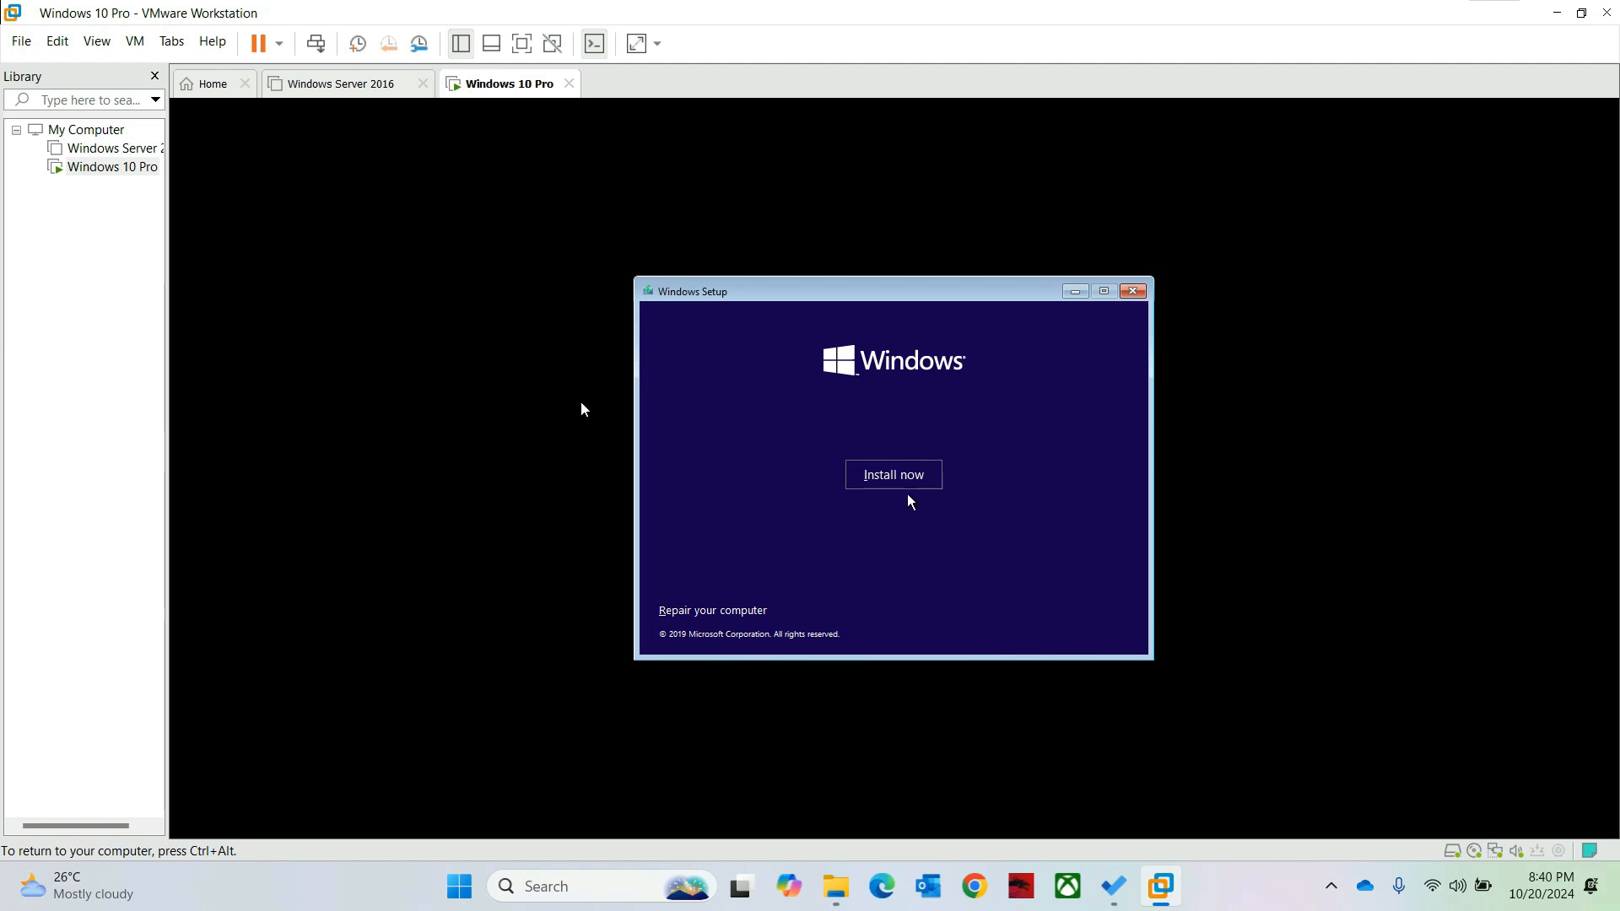
{"action": "left_click", "coordinate": [881, 481]}
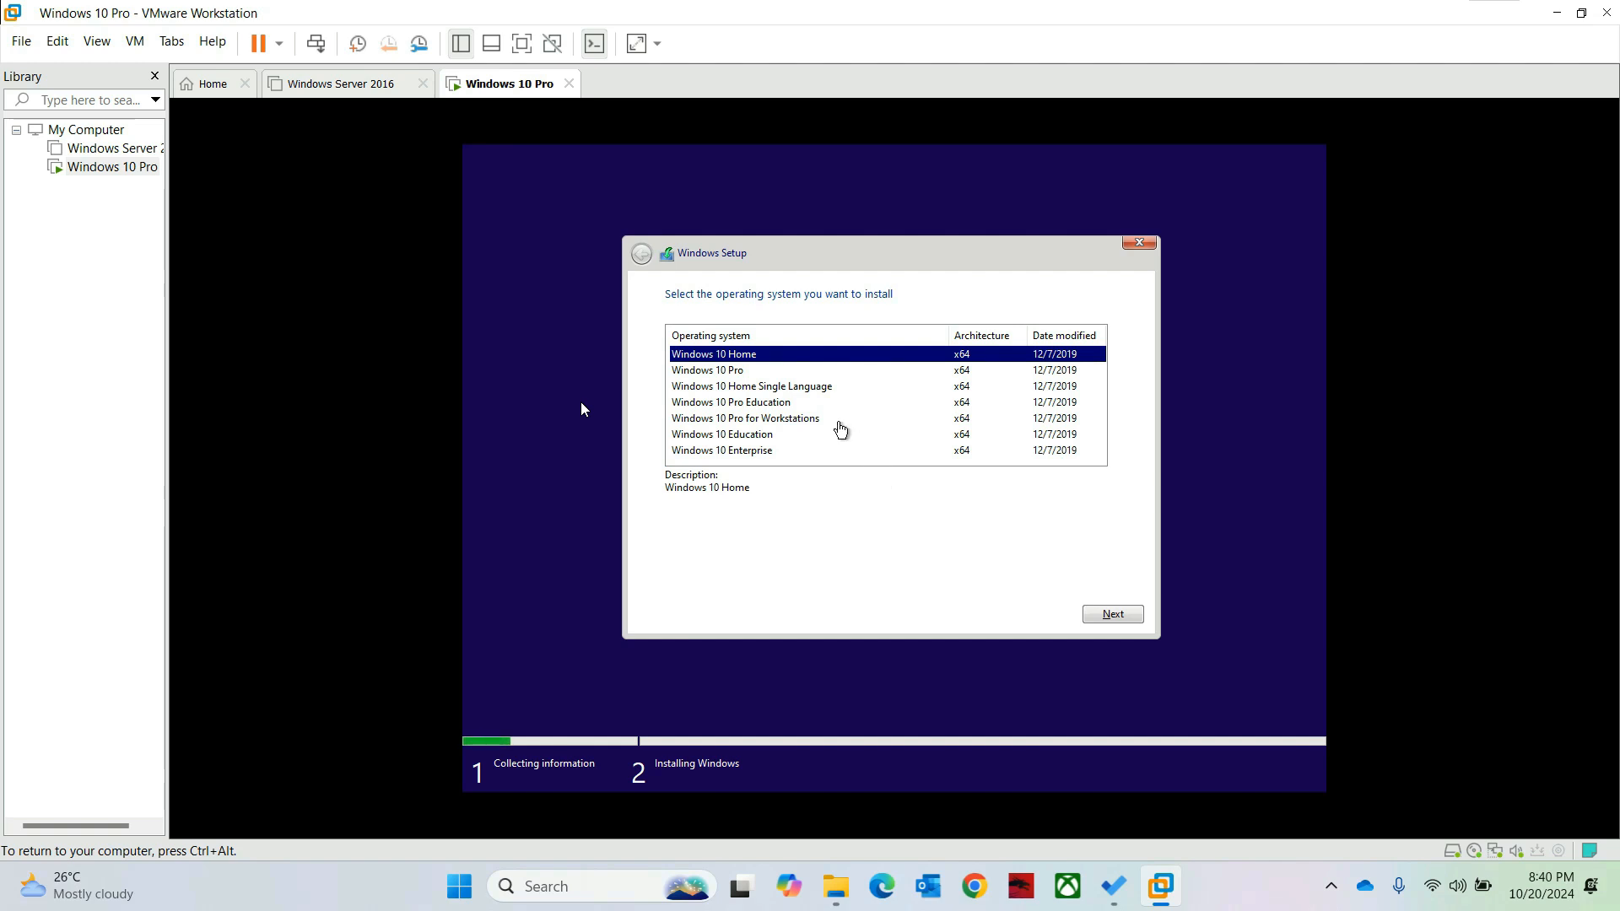
{"action": "left_click", "coordinate": [736, 373]}
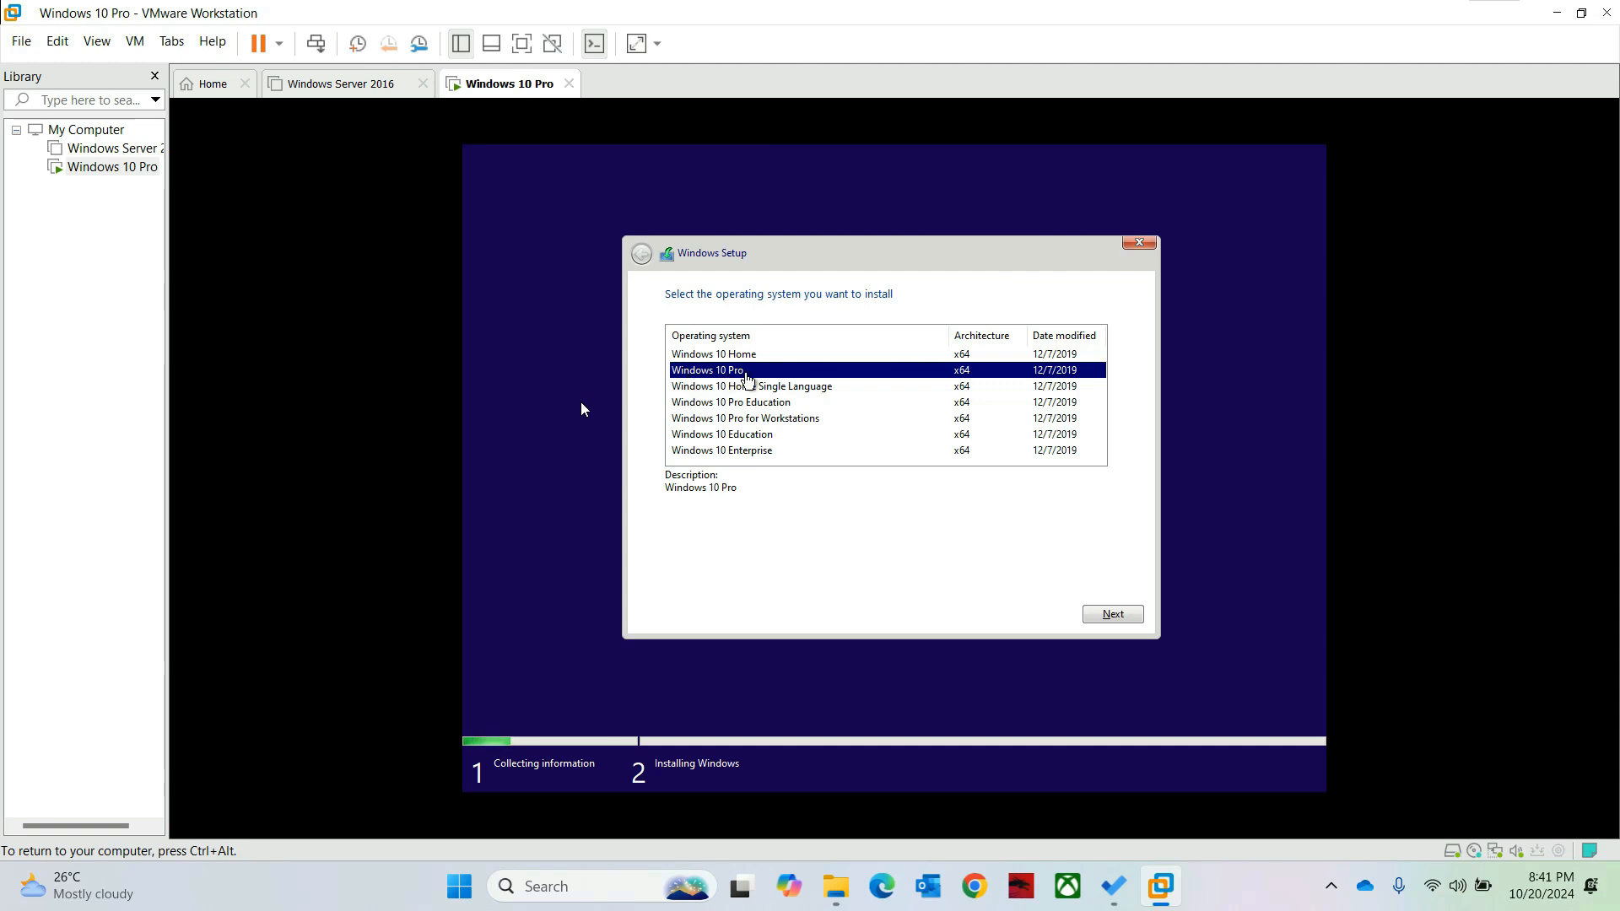
{"action": "left_click", "coordinate": [1091, 611]}
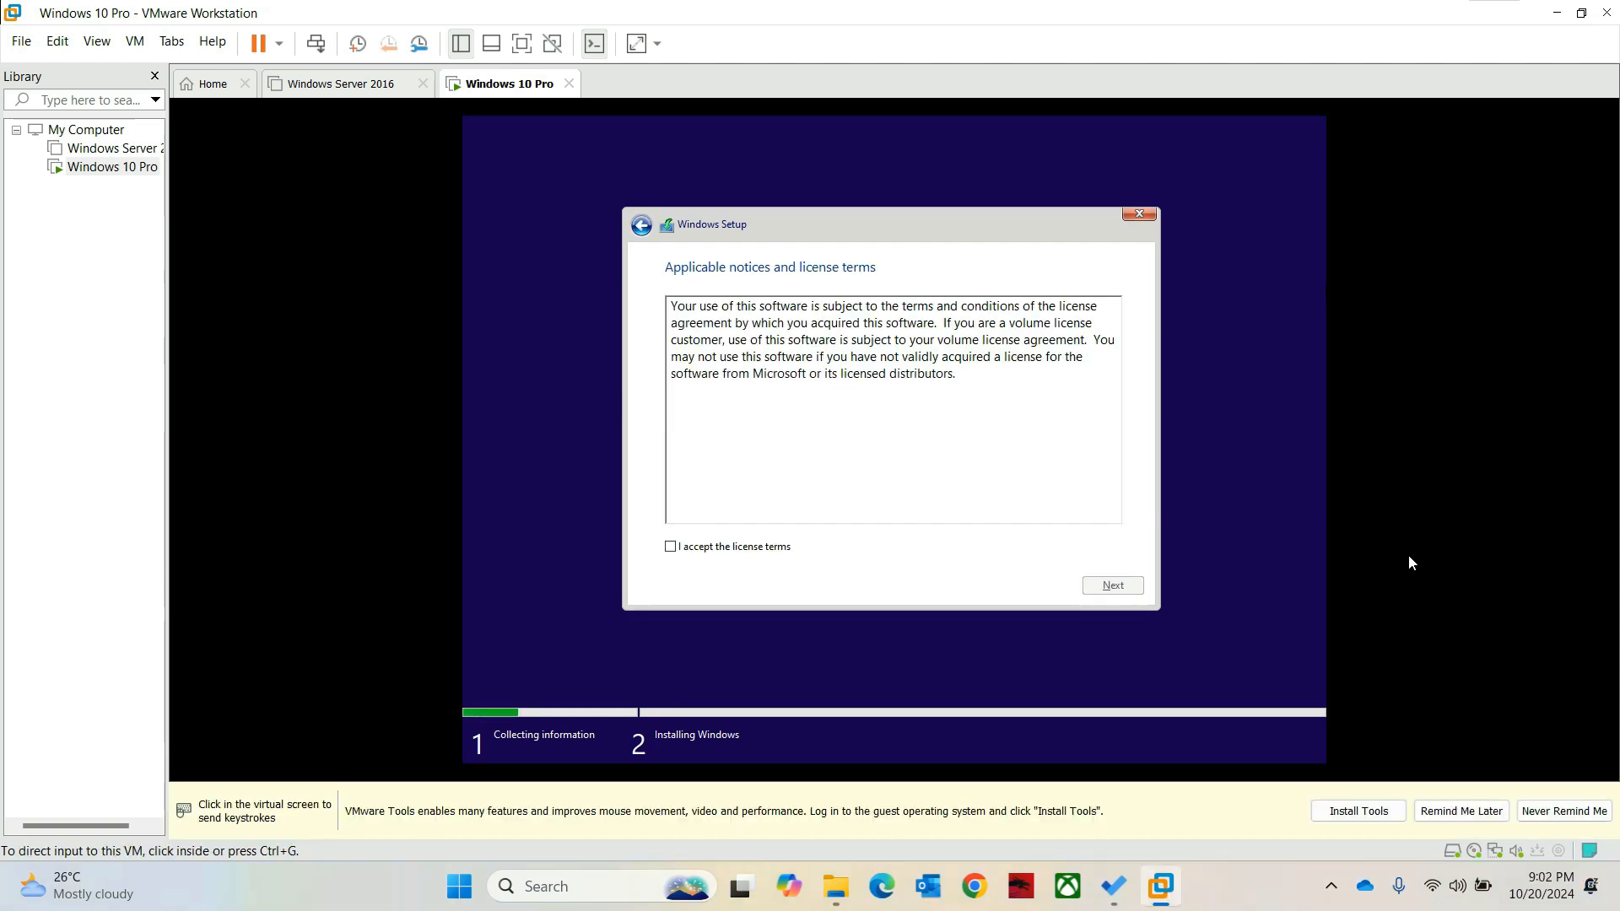
Step: Accept the license terms and choose a custom install to reach drive selection
{"action": "key", "text": "ctrl+g"}
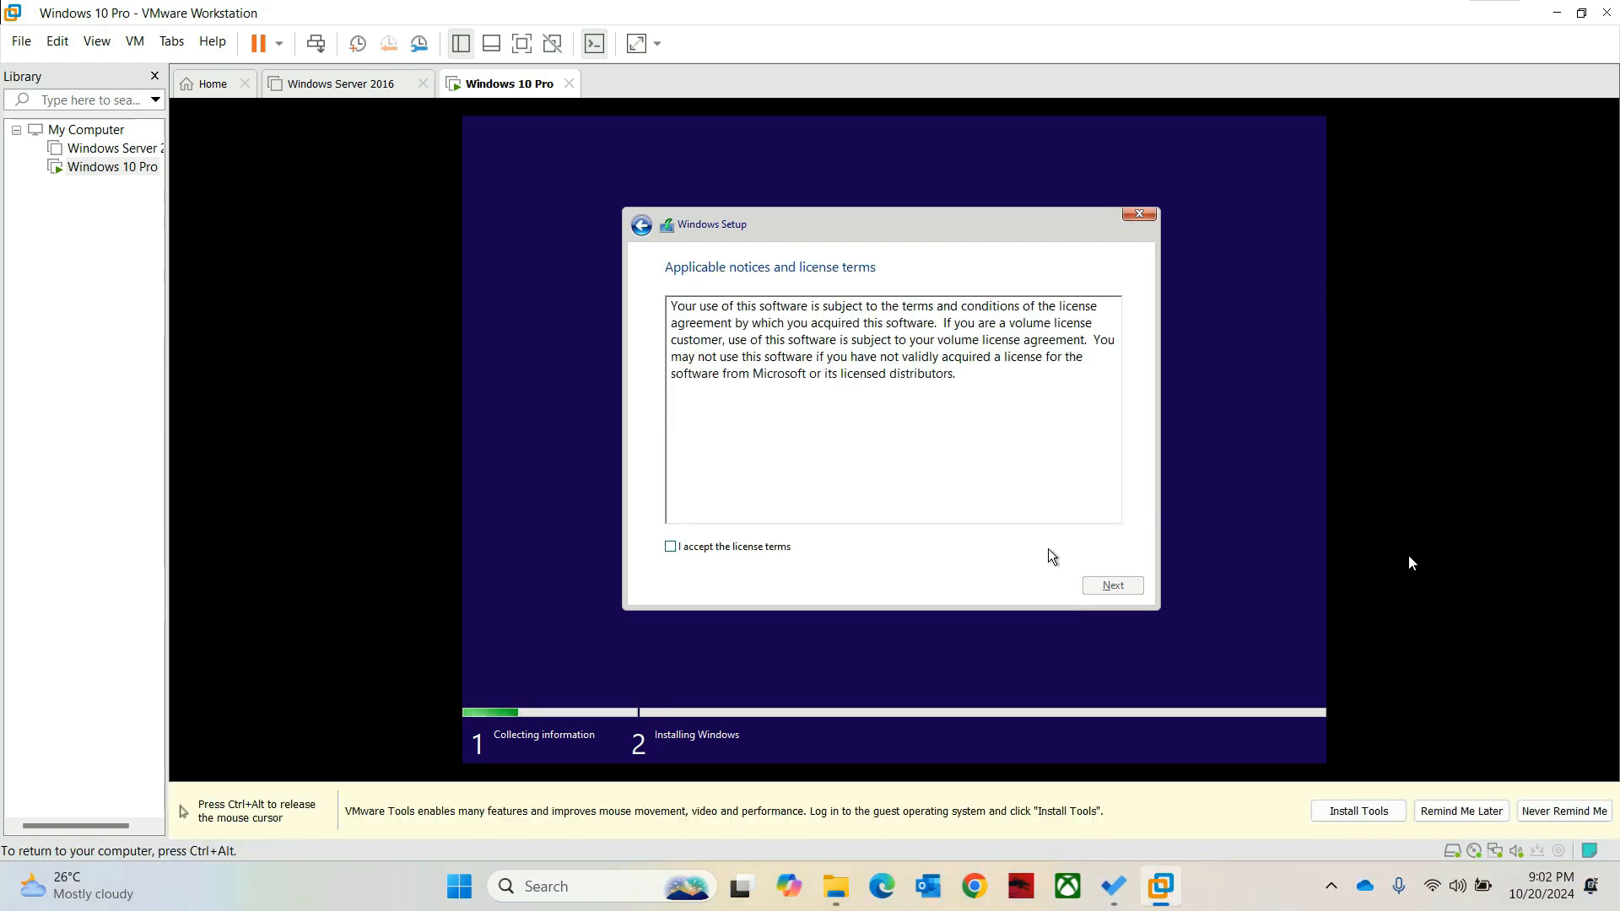
{"action": "left_click", "coordinate": [714, 553]}
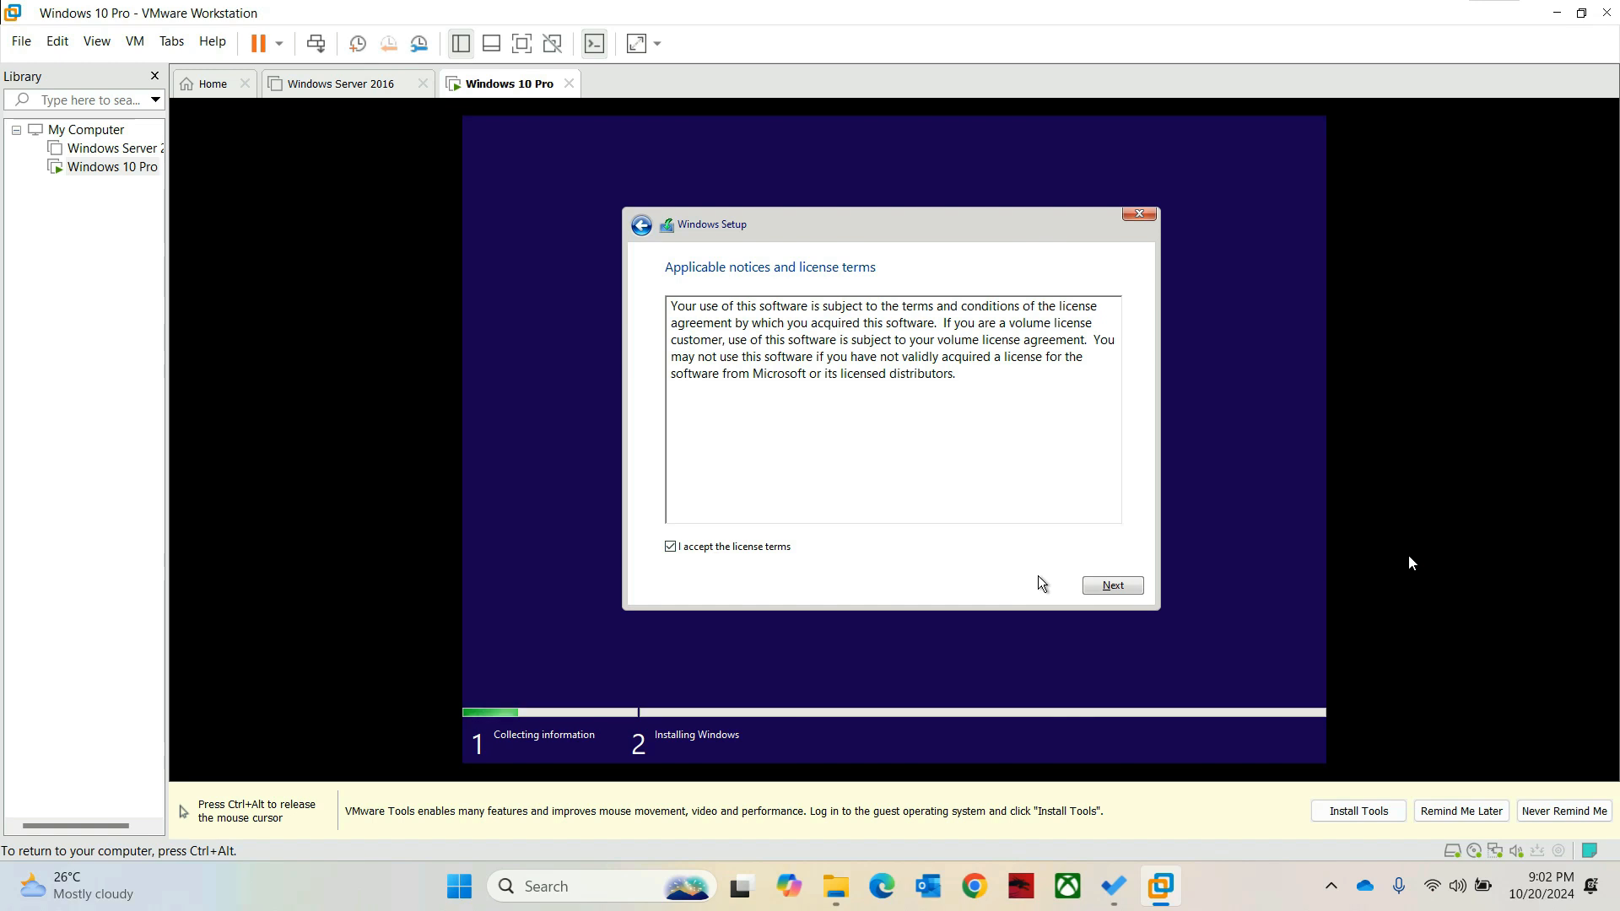
{"action": "left_click", "coordinate": [1110, 588]}
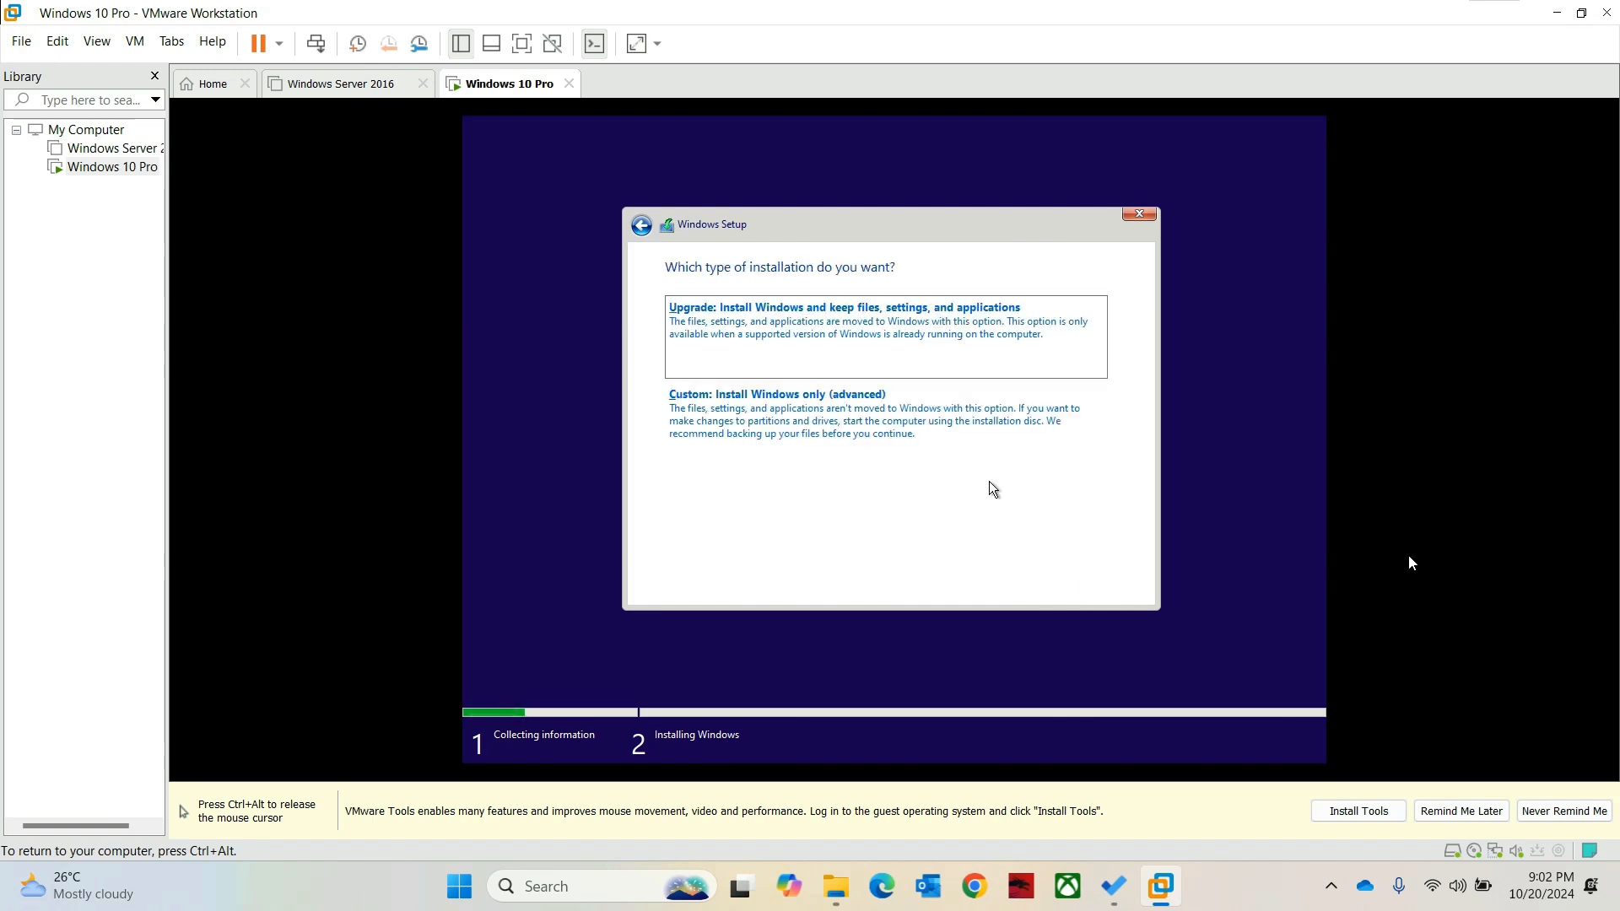
{"action": "left_click", "coordinate": [873, 411]}
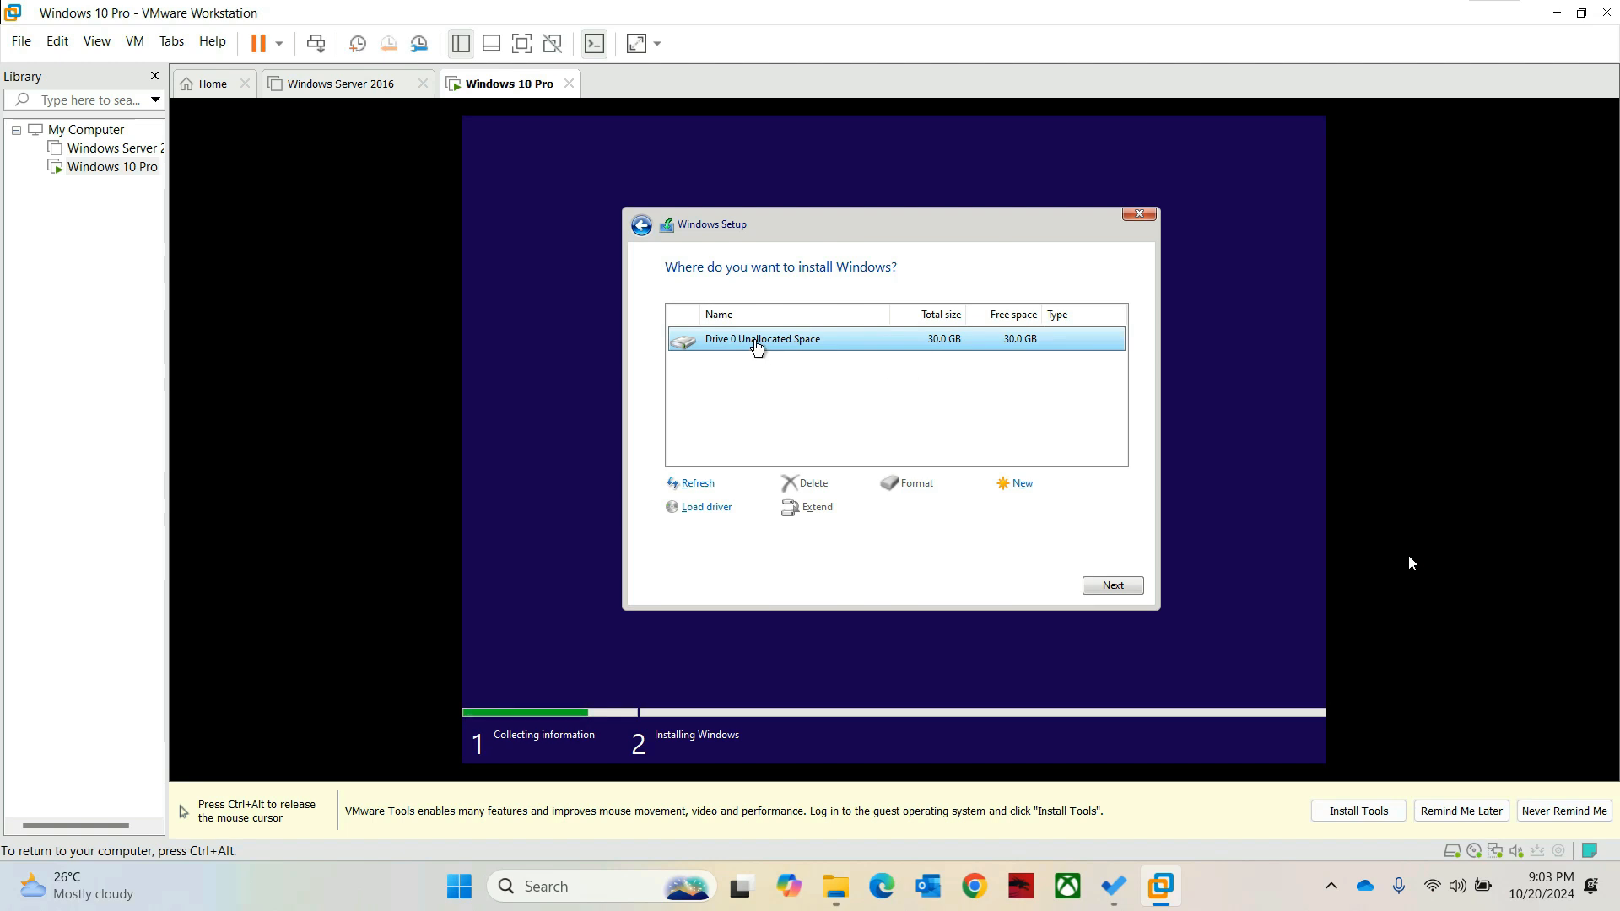
Step: Install Windows onto Drive 0's 30 GB unallocated space and wait for region setup
{"action": "left_click", "coordinate": [1098, 588]}
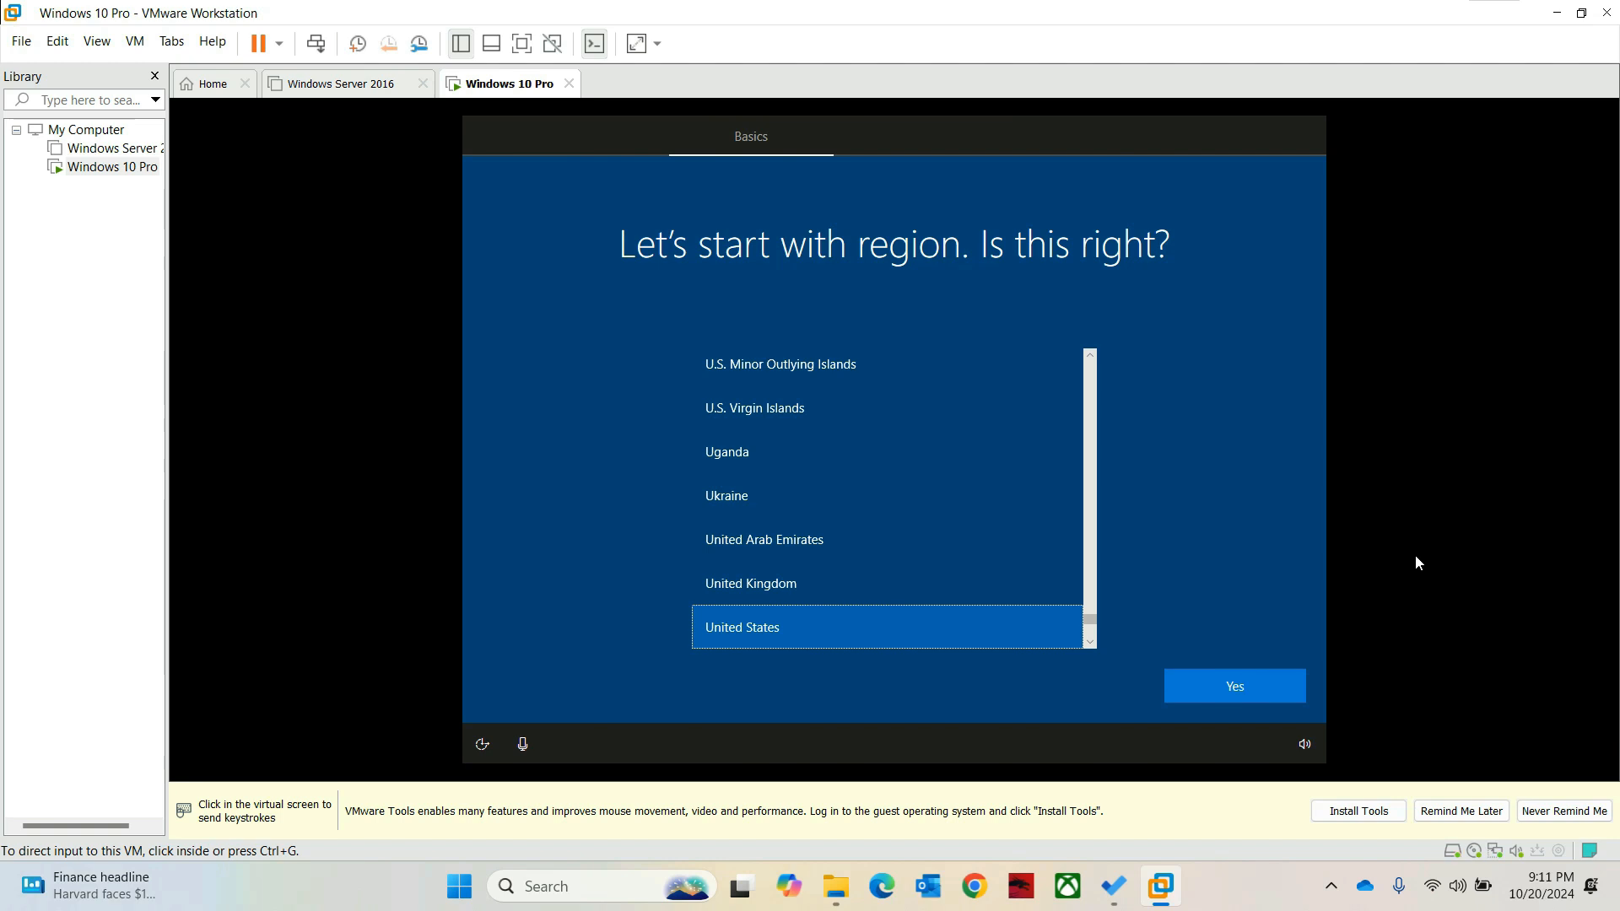
Step: Accept United States as the region and US as the keyboard, skipping a second layout
{"action": "left_click", "coordinate": [1414, 554]}
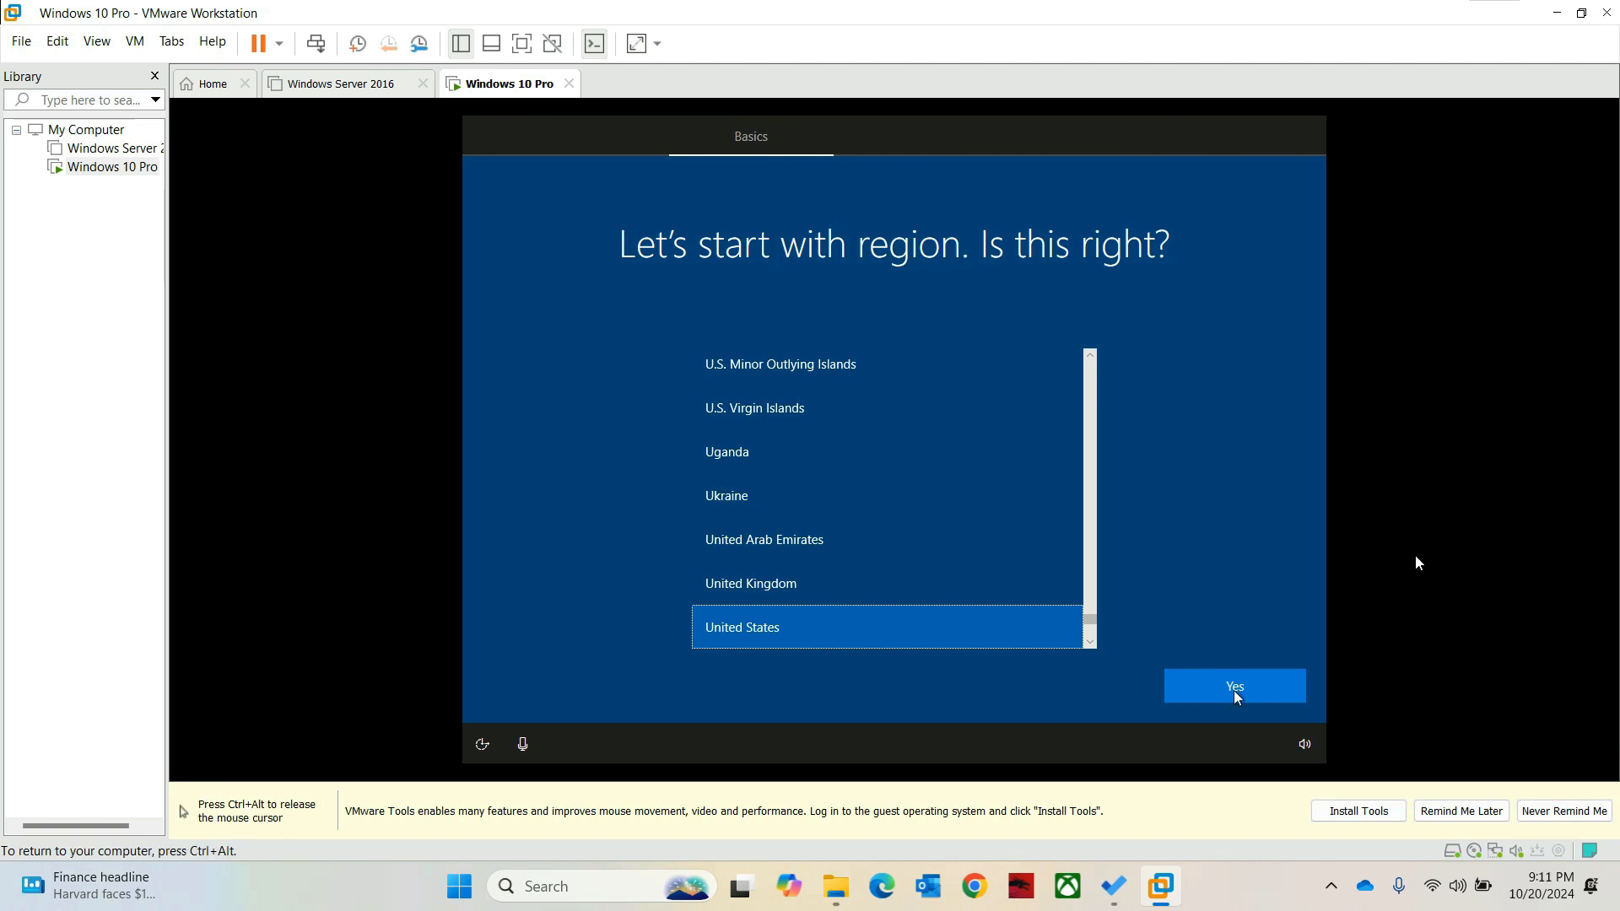
{"action": "left_click", "coordinate": [1215, 691]}
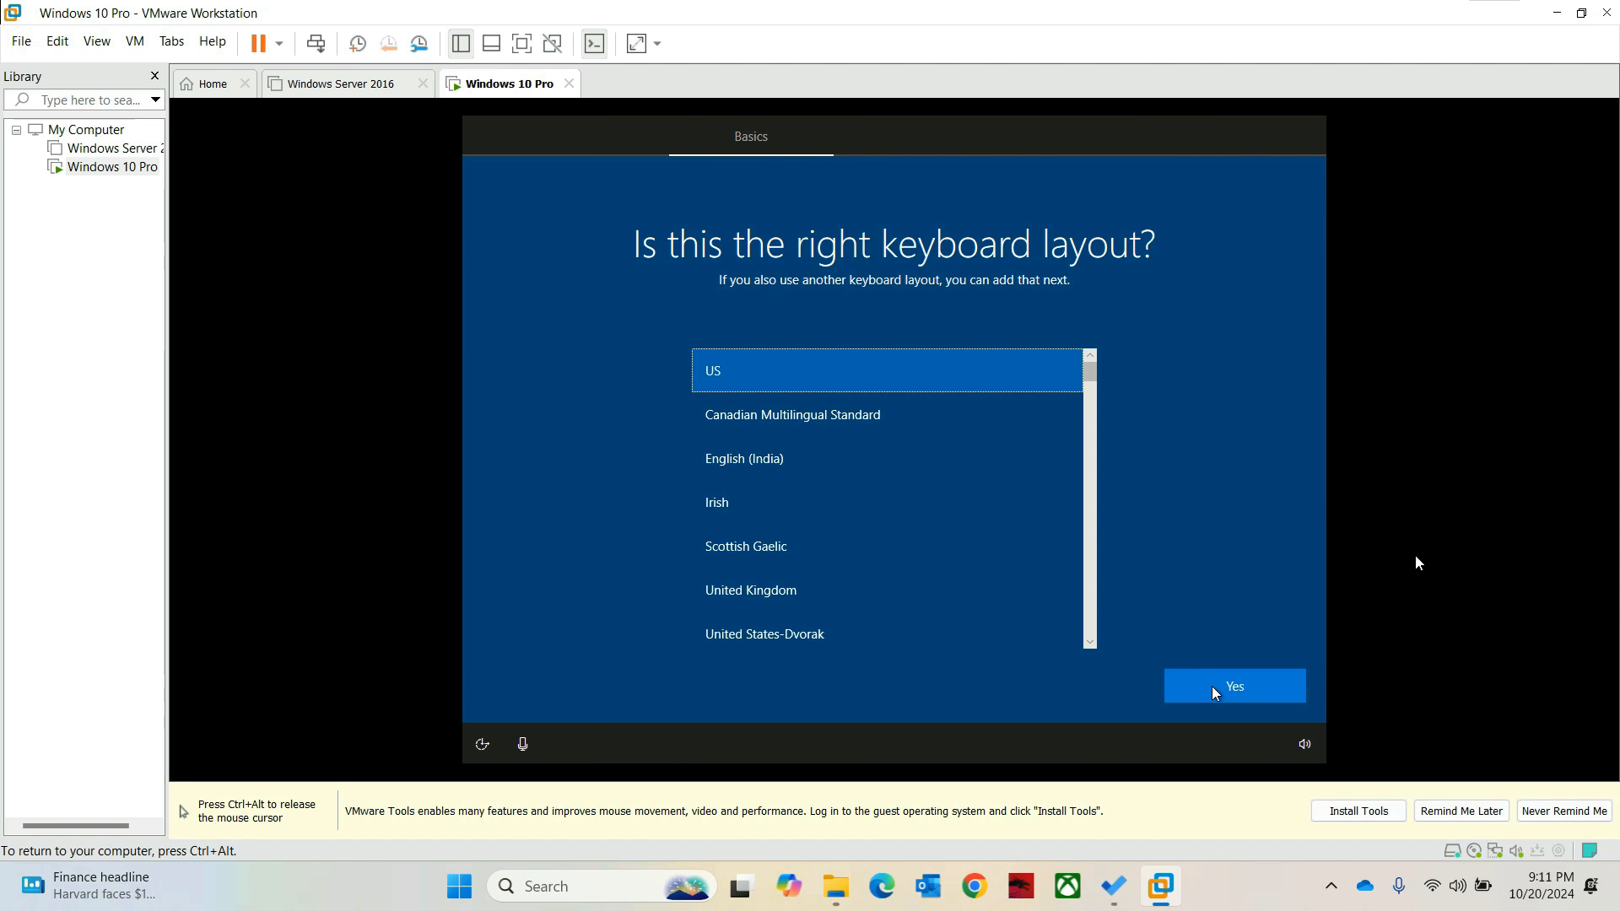
{"action": "left_click", "coordinate": [1238, 685]}
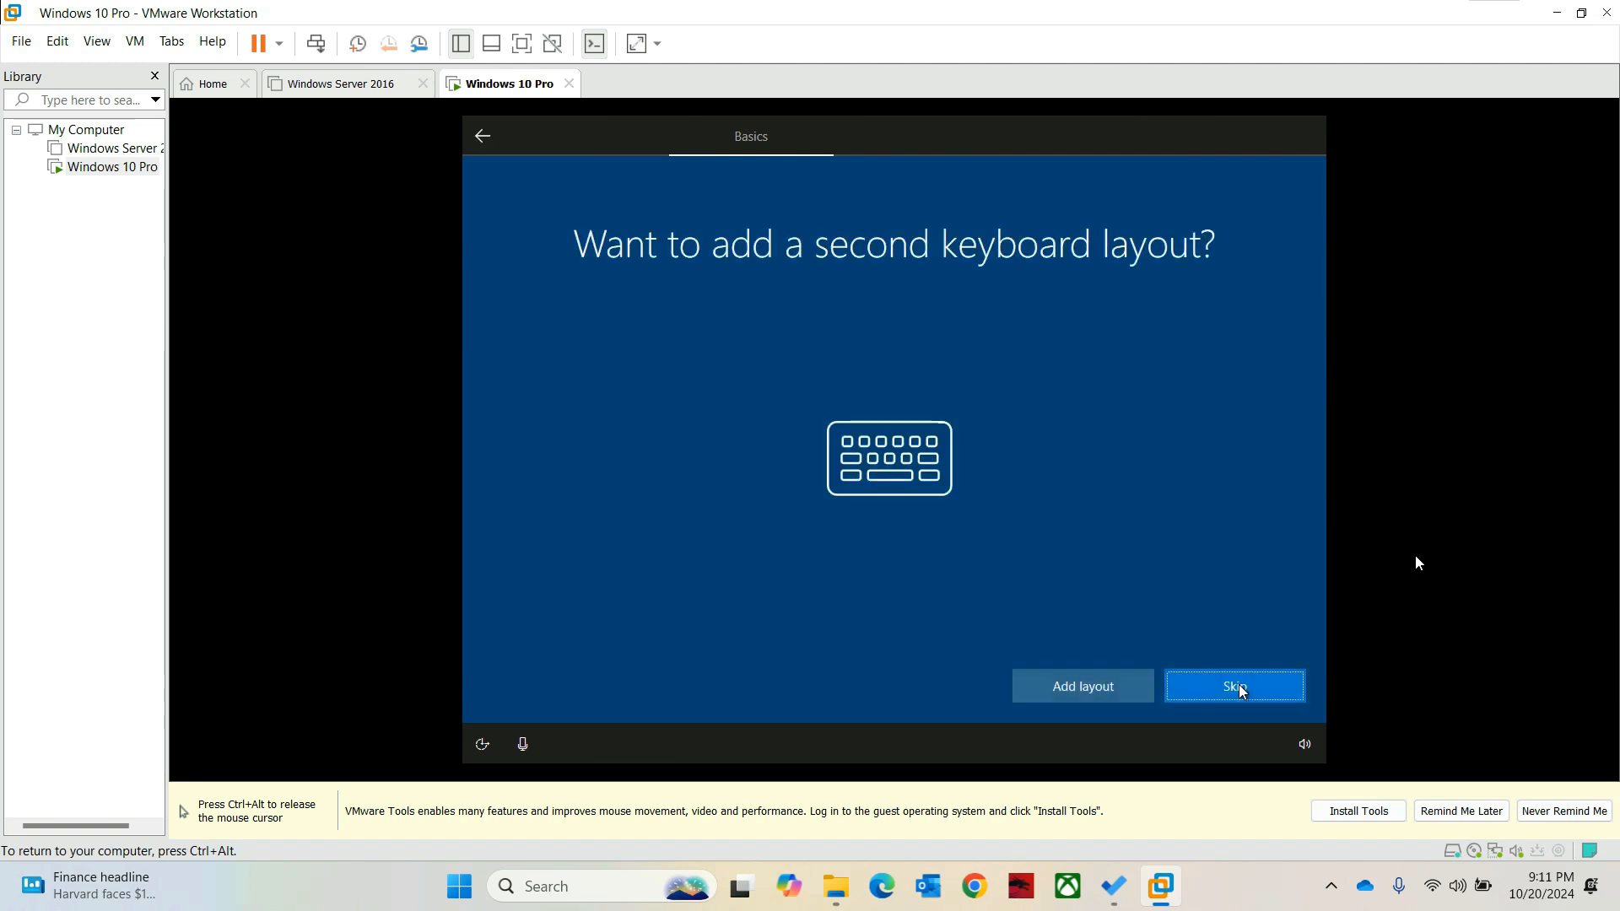
{"action": "left_click", "coordinate": [1227, 690]}
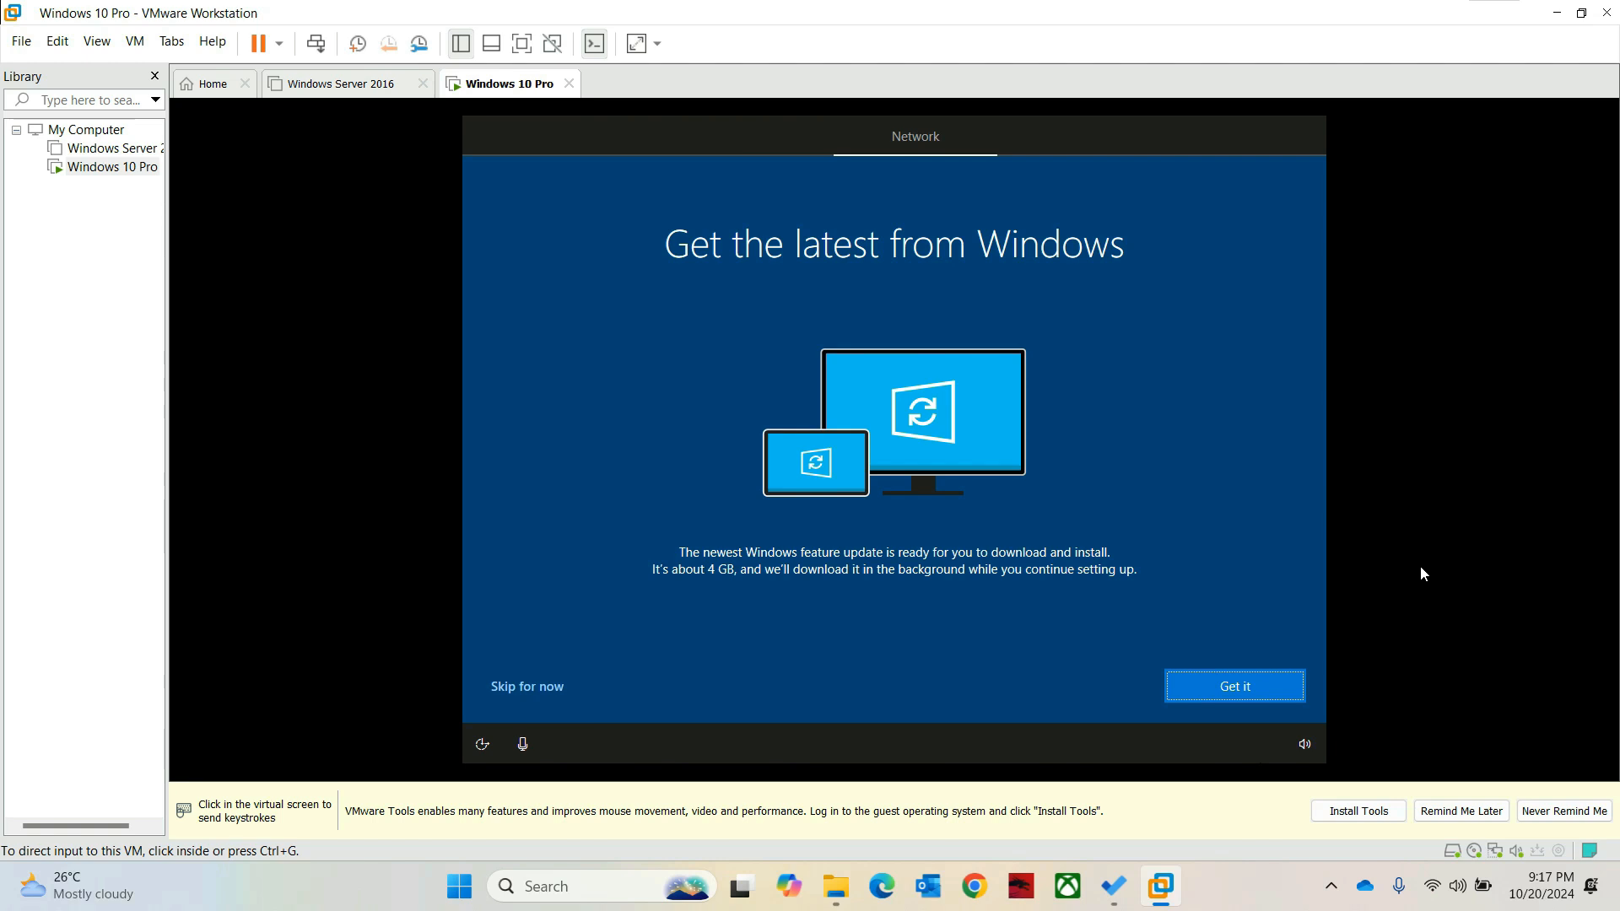
Step: Skip the 4 GB feature update and continue with 'Set up for personal use'
{"action": "left_click", "coordinate": [1421, 573]}
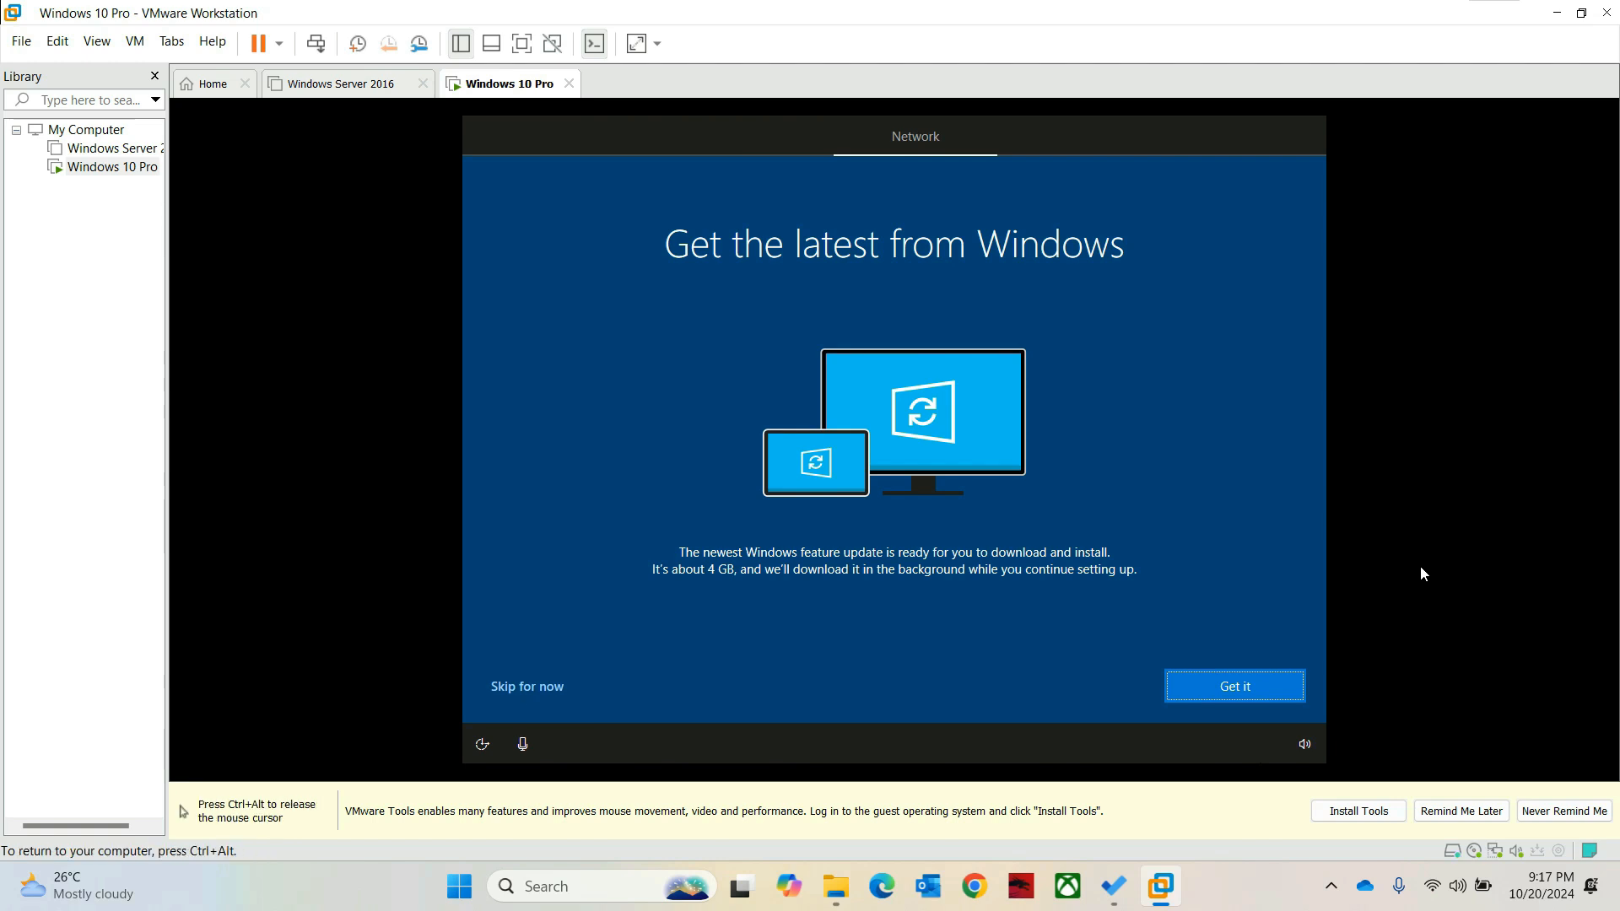
{"action": "left_click", "coordinate": [524, 694]}
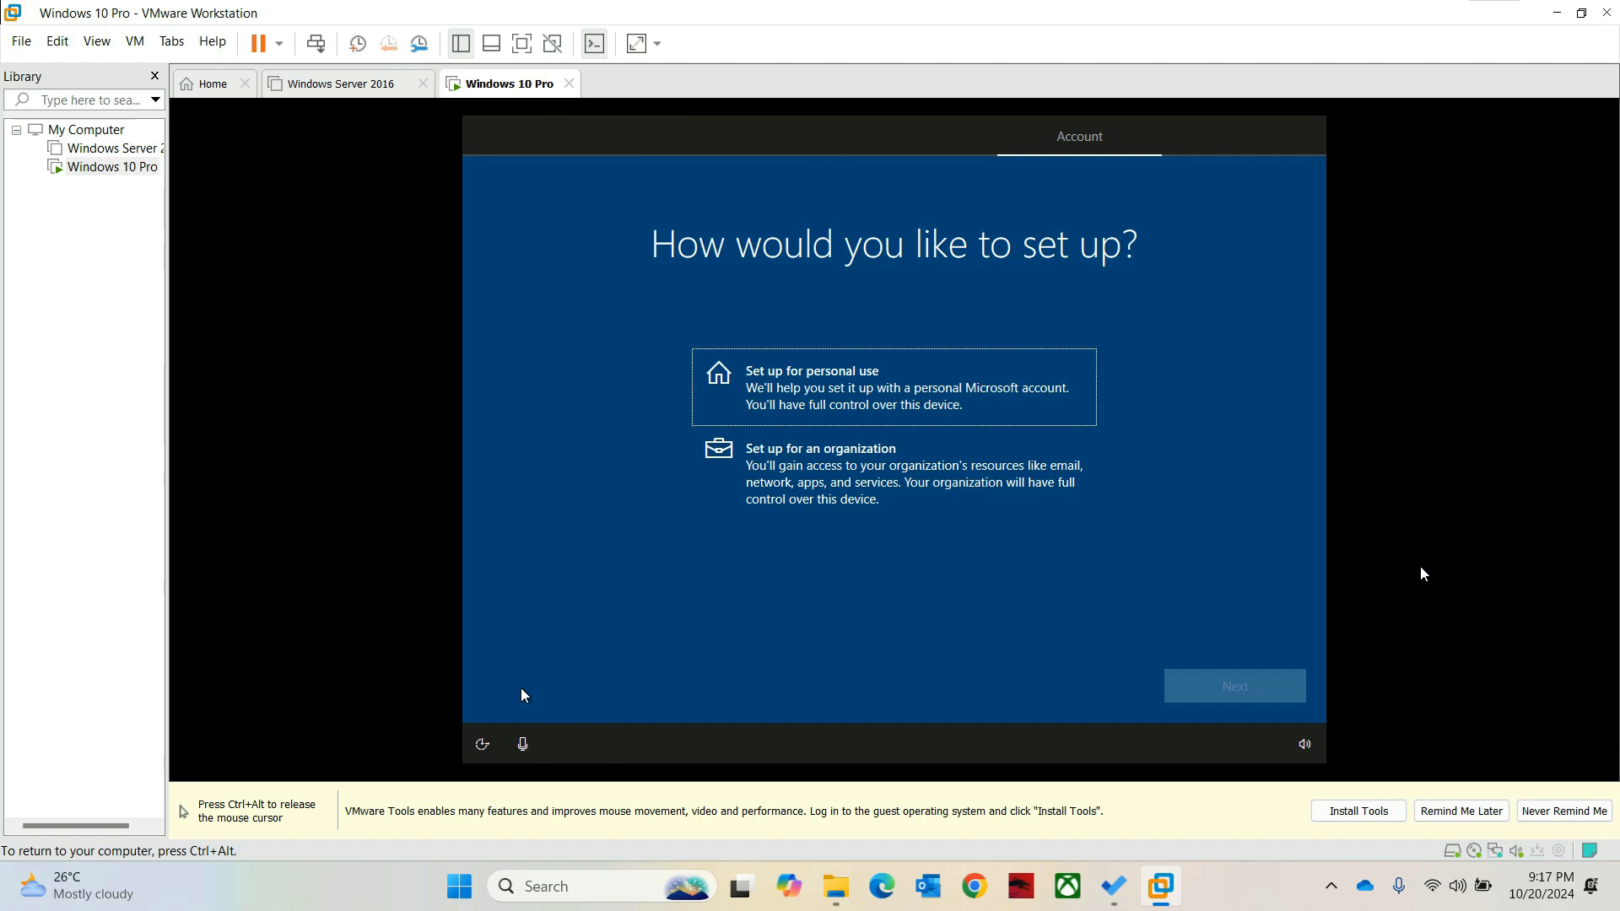
{"action": "left_click", "coordinate": [859, 385]}
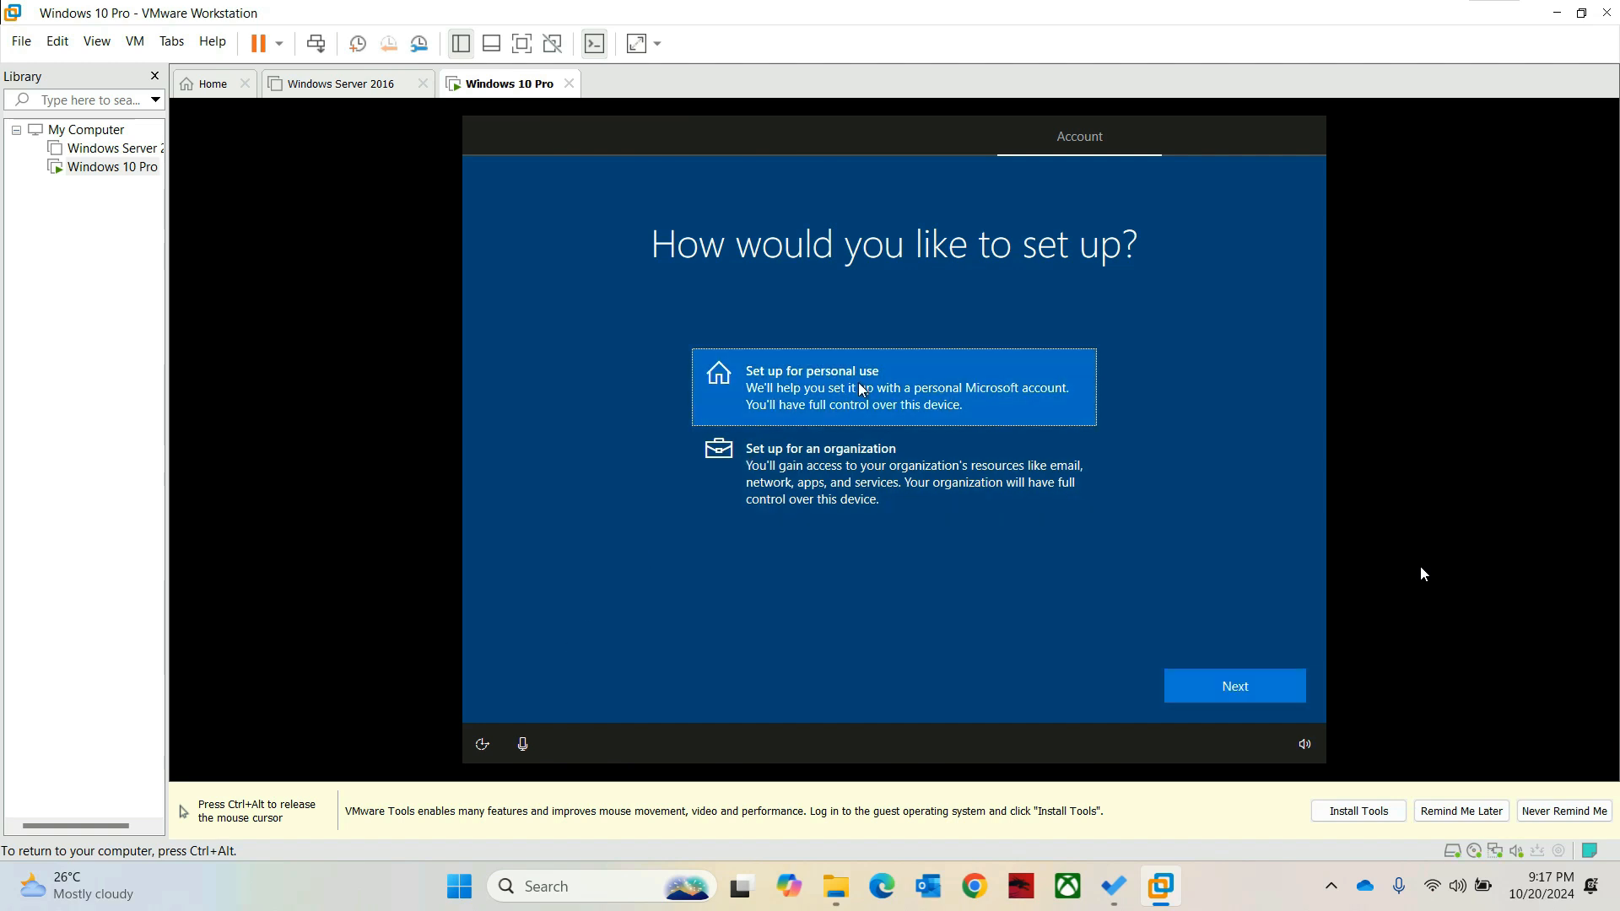
{"action": "left_click", "coordinate": [1222, 690]}
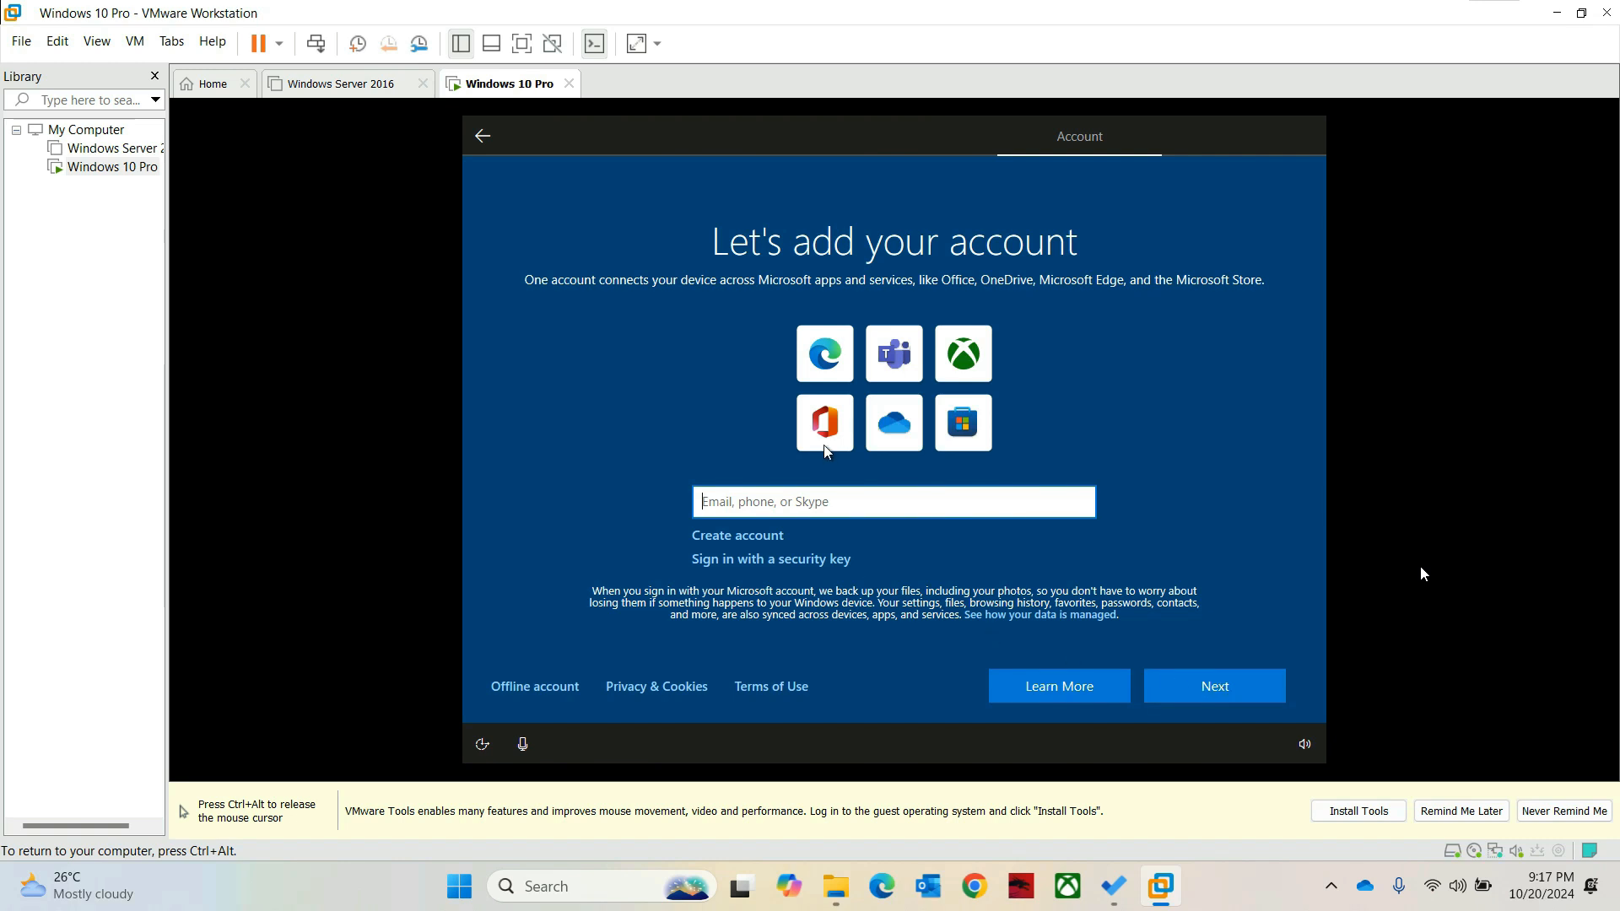
Step: Choose 'Offline account', then 'Limited experience' instead of a Microsoft account
{"action": "left_click", "coordinate": [544, 690]}
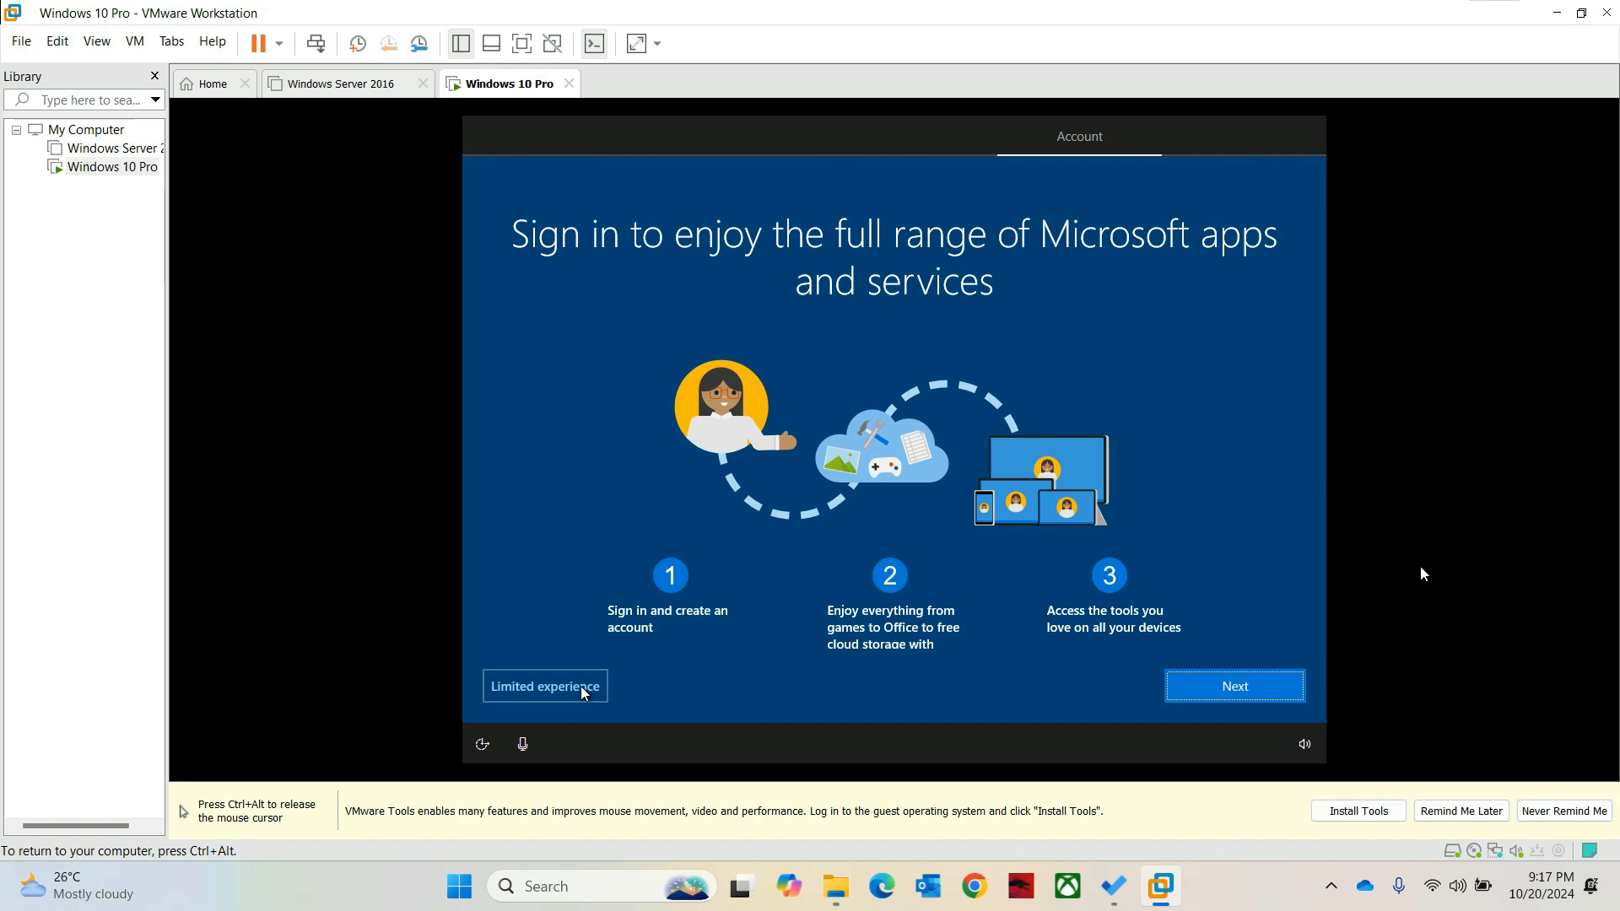
{"action": "left_click", "coordinate": [518, 690]}
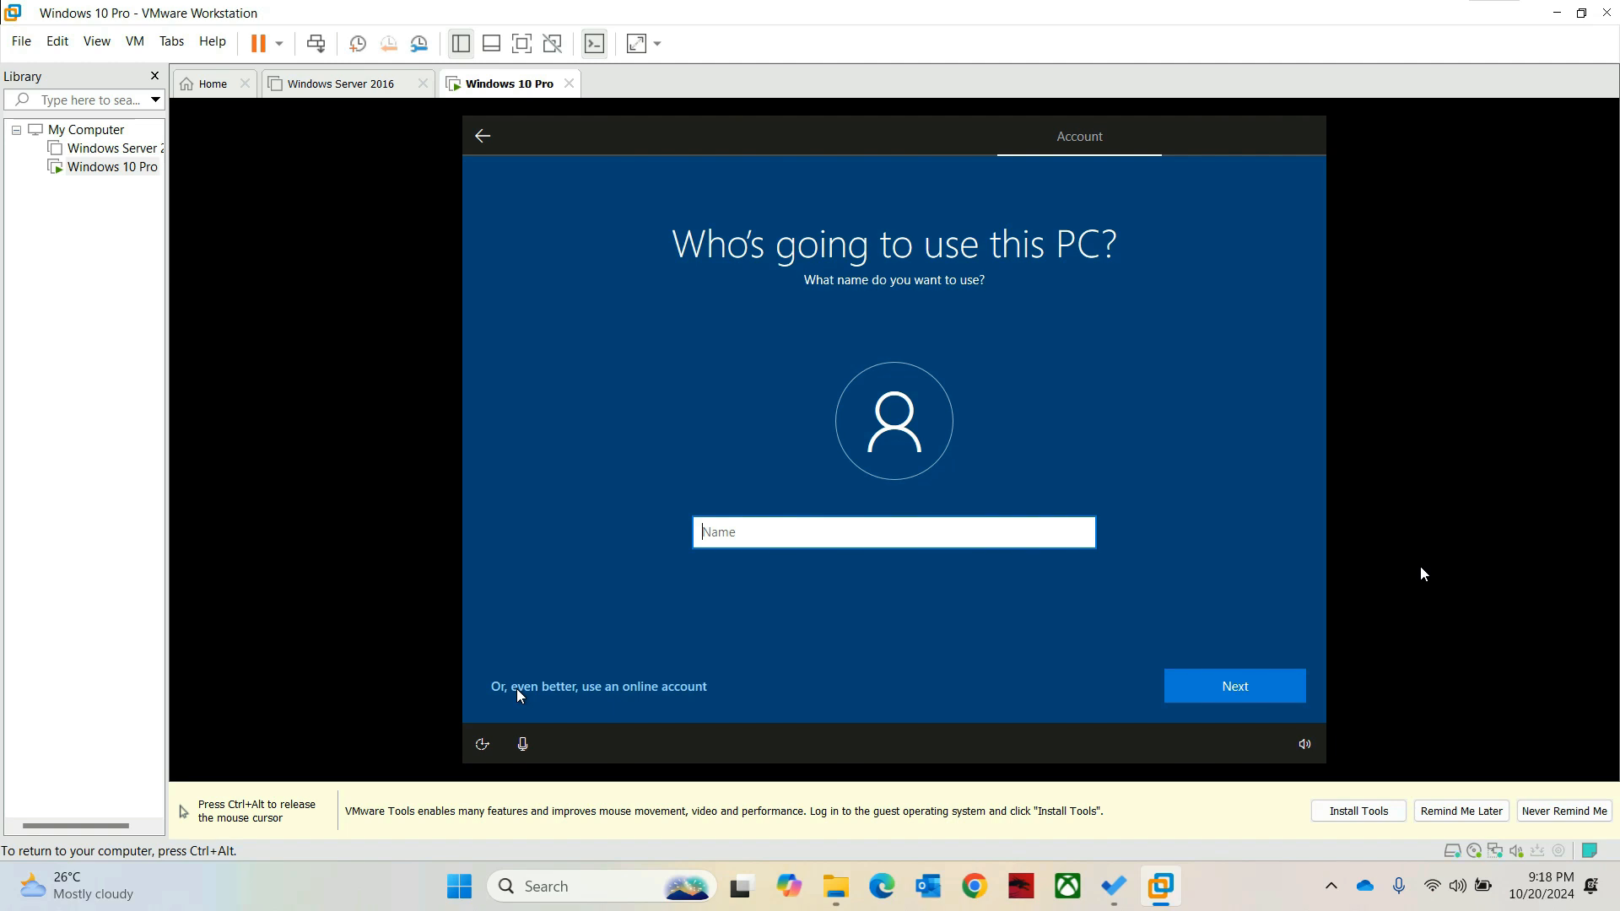
Step: Enter 'Cyber-PC' as the local user name, correcting the lowercase c
{"action": "type", "text": "Cyber-Pc"}
{"action": "key", "text": "BackSpace"}
{"action": "type", "text": "C"}
{"action": "left_click", "coordinate": [1247, 677]}
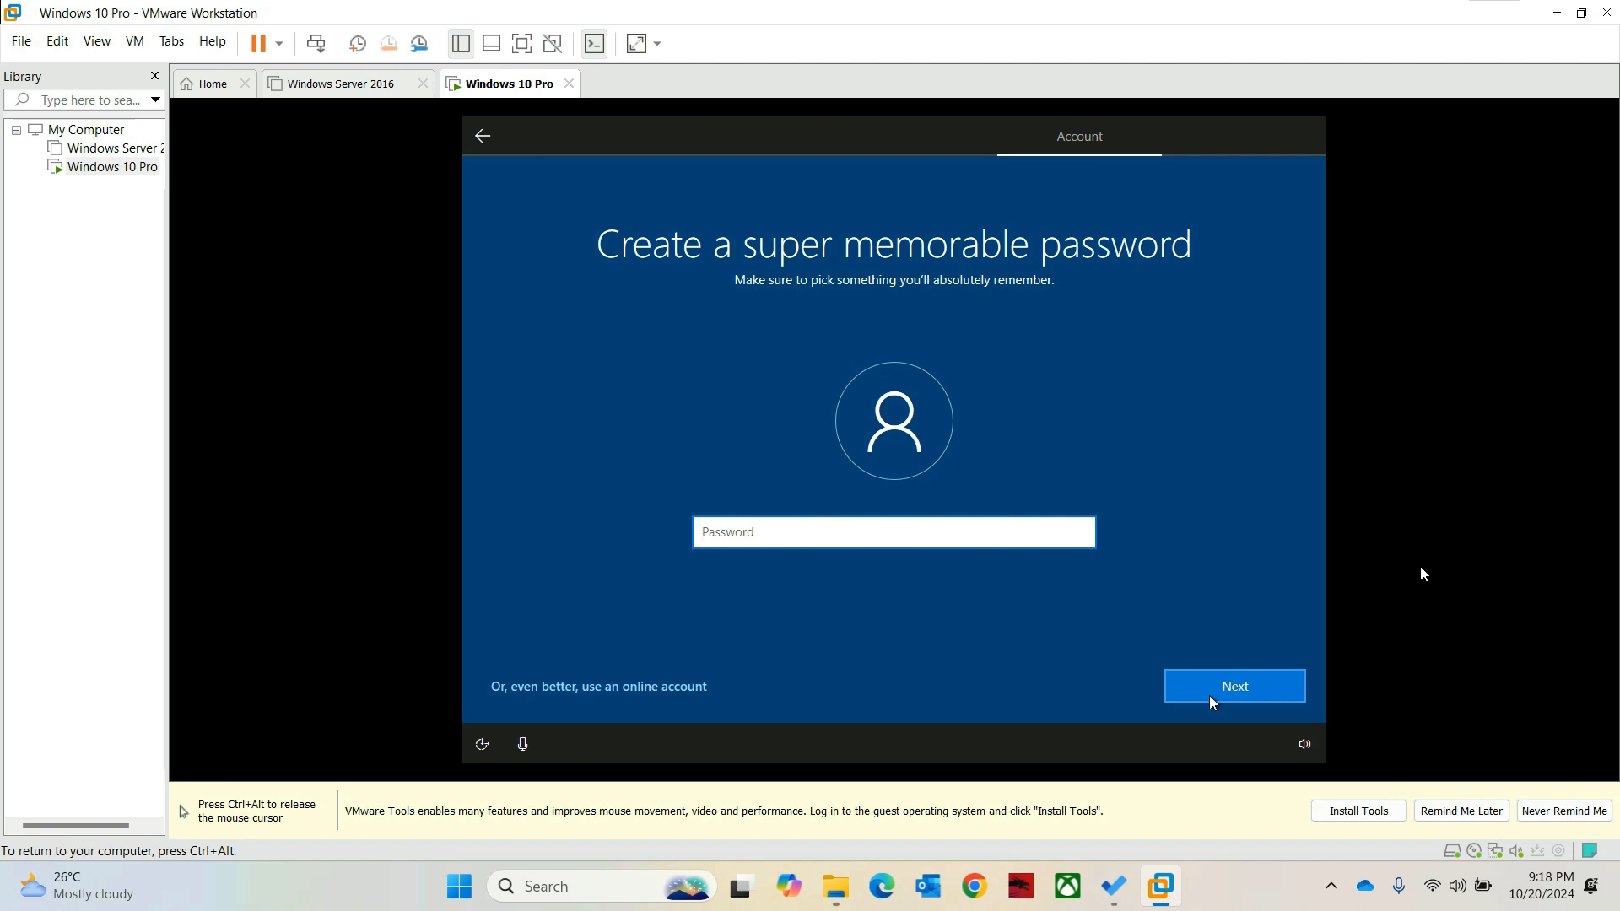
Step: Set the account password and confirm it, retyping the confirmation after a mismatch
{"action": "type", "text": "123456789"}
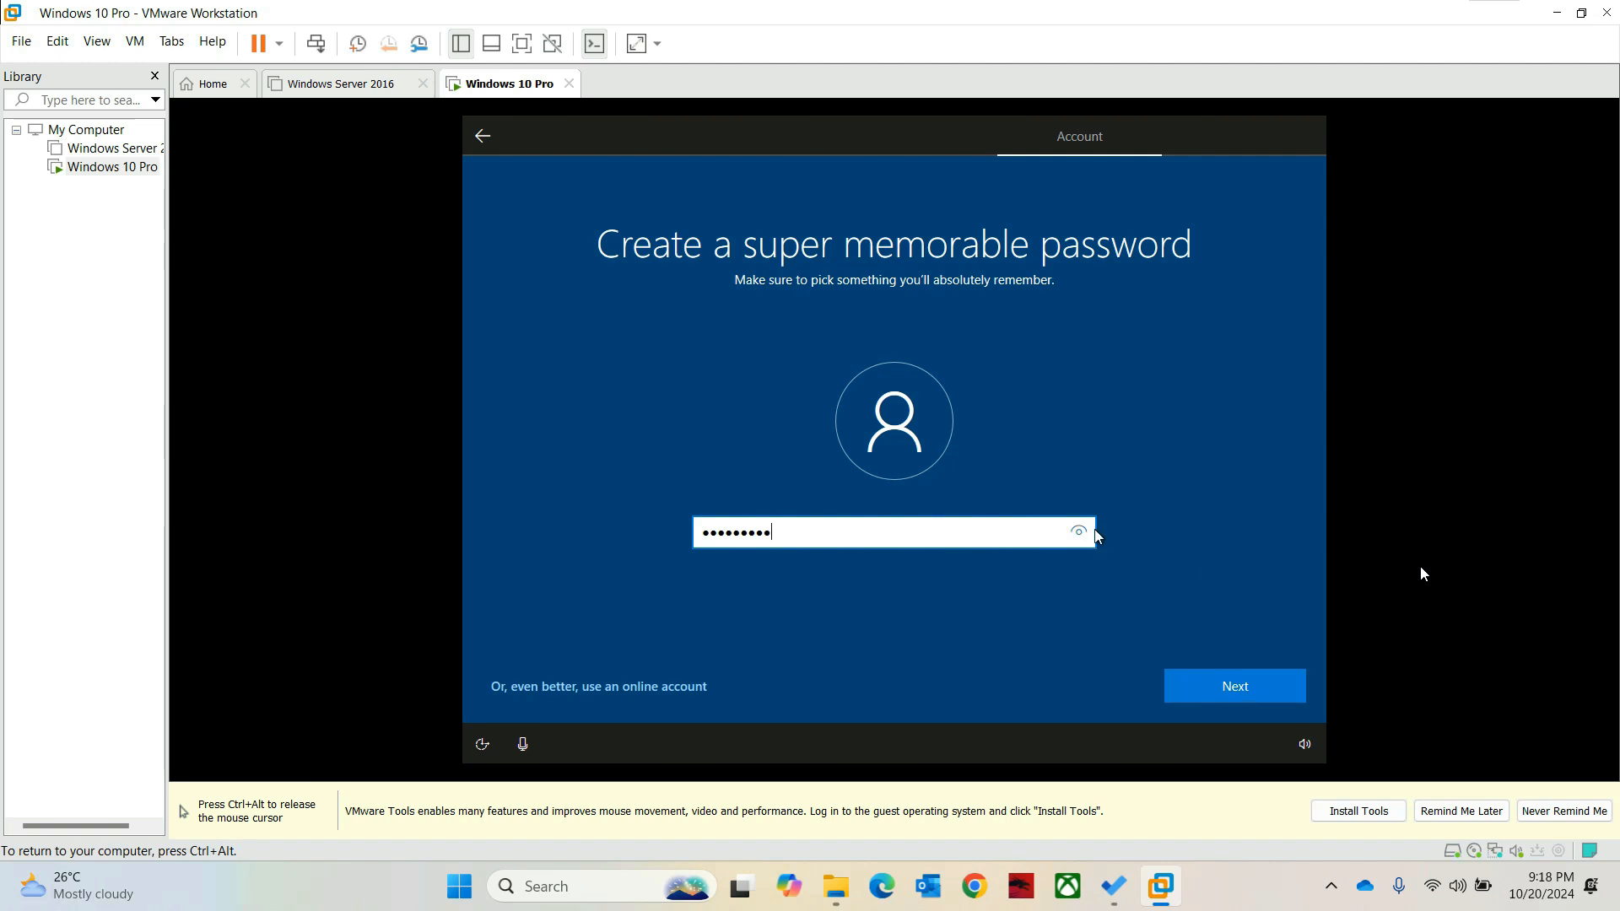
{"action": "left_click", "coordinate": [1234, 686]}
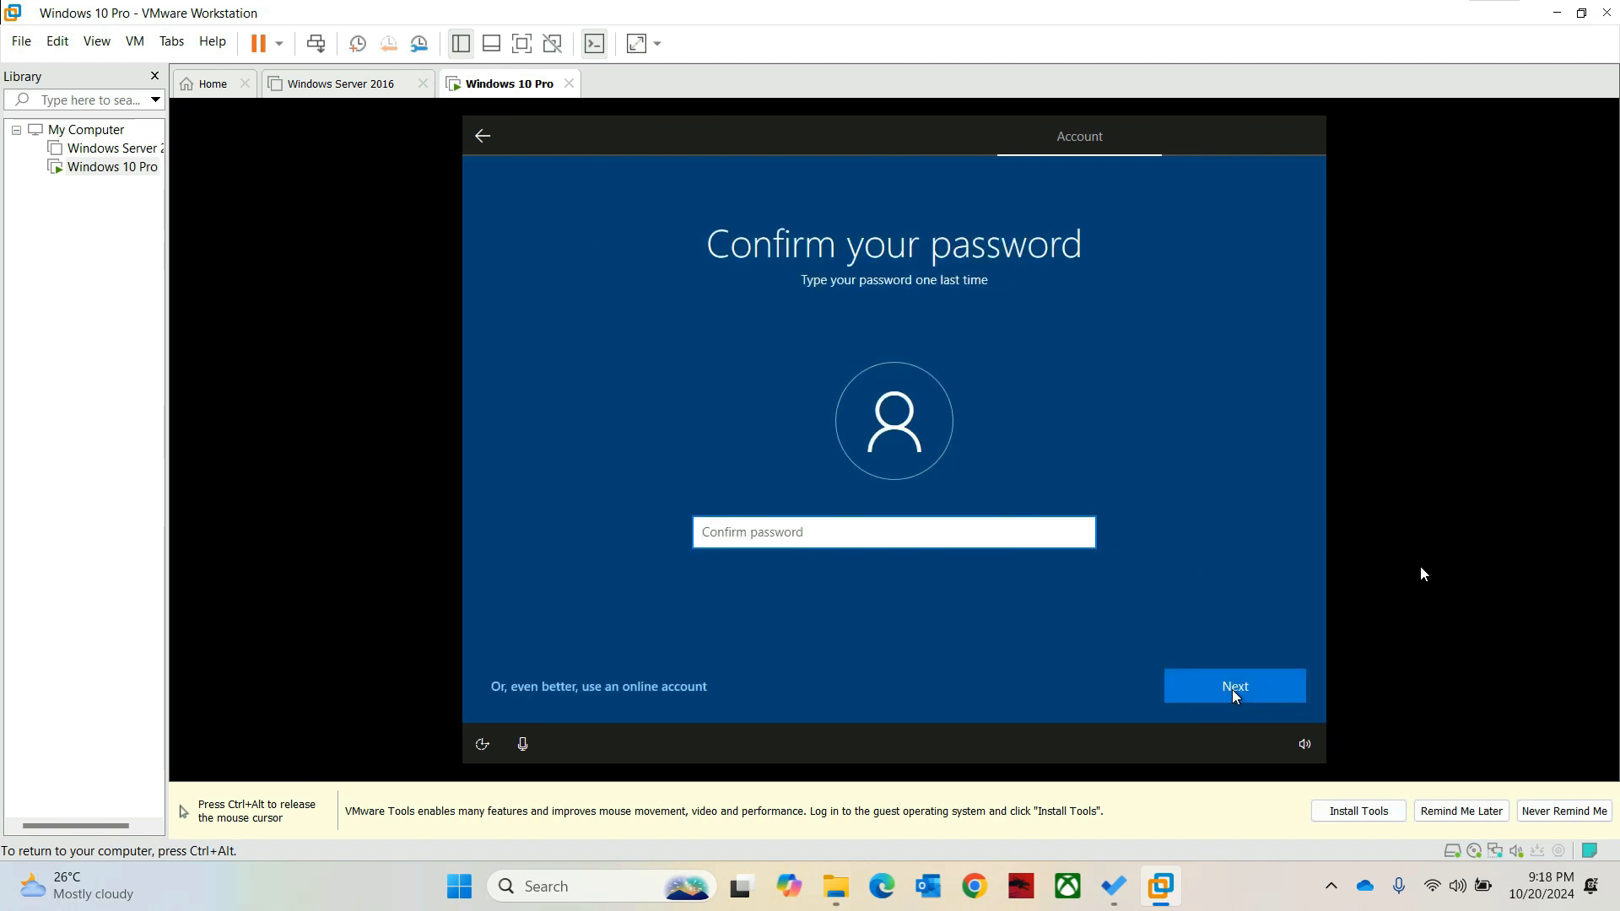
{"action": "type", "text": "123"}
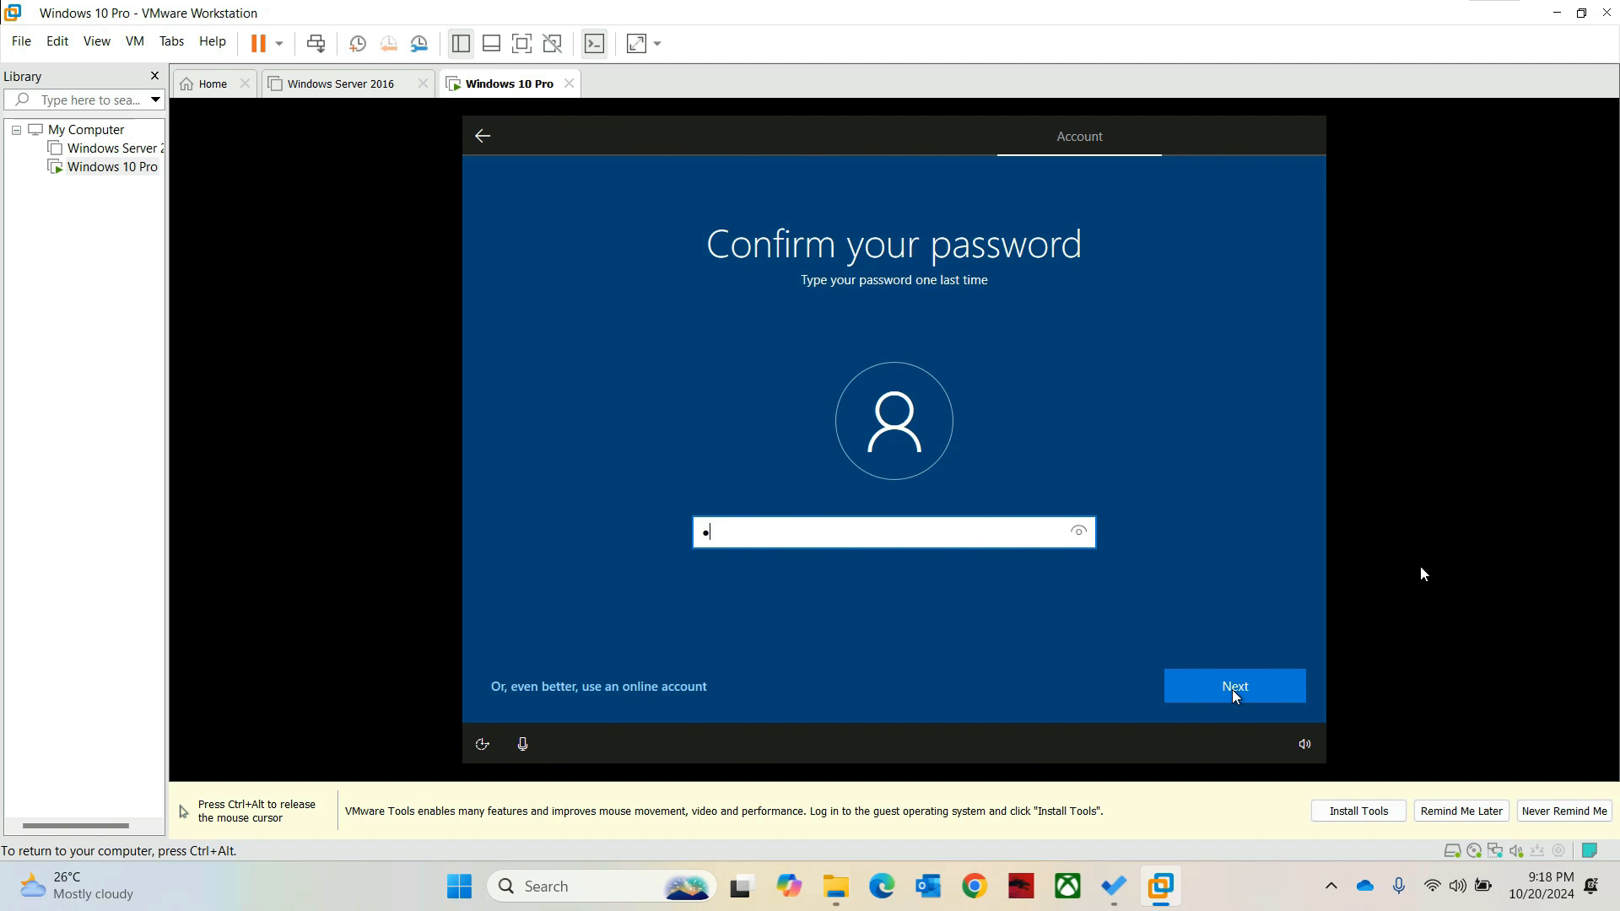
{"action": "type", "text": "45678"}
{"action": "left_click", "coordinate": [1234, 686]}
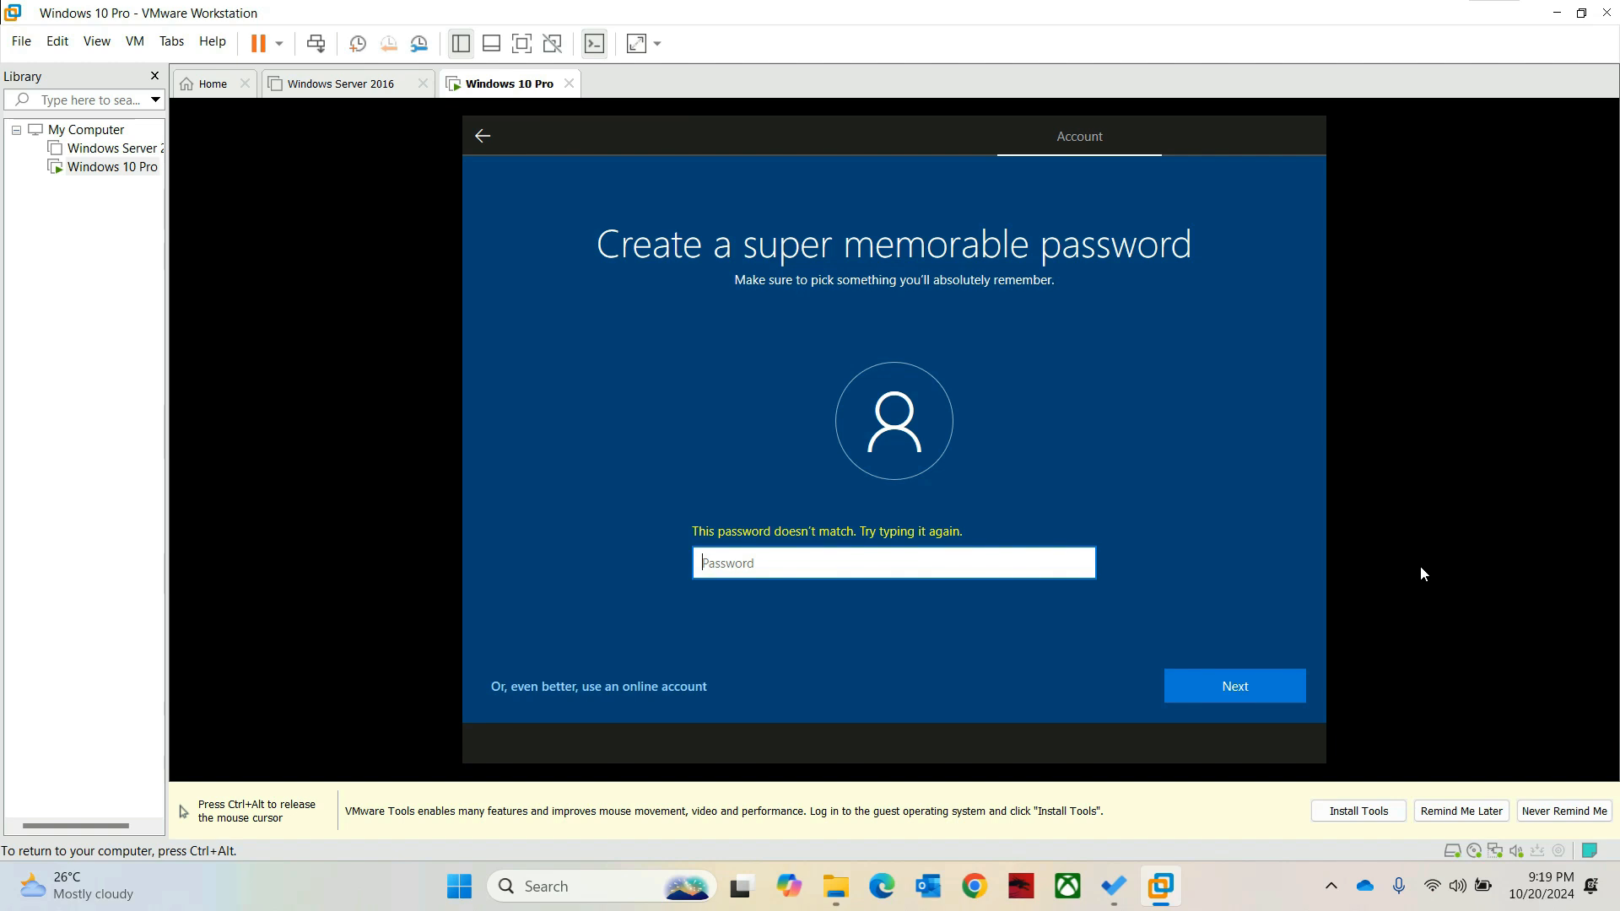
{"action": "type", "text": "********"}
{"action": "key", "text": "Return"}
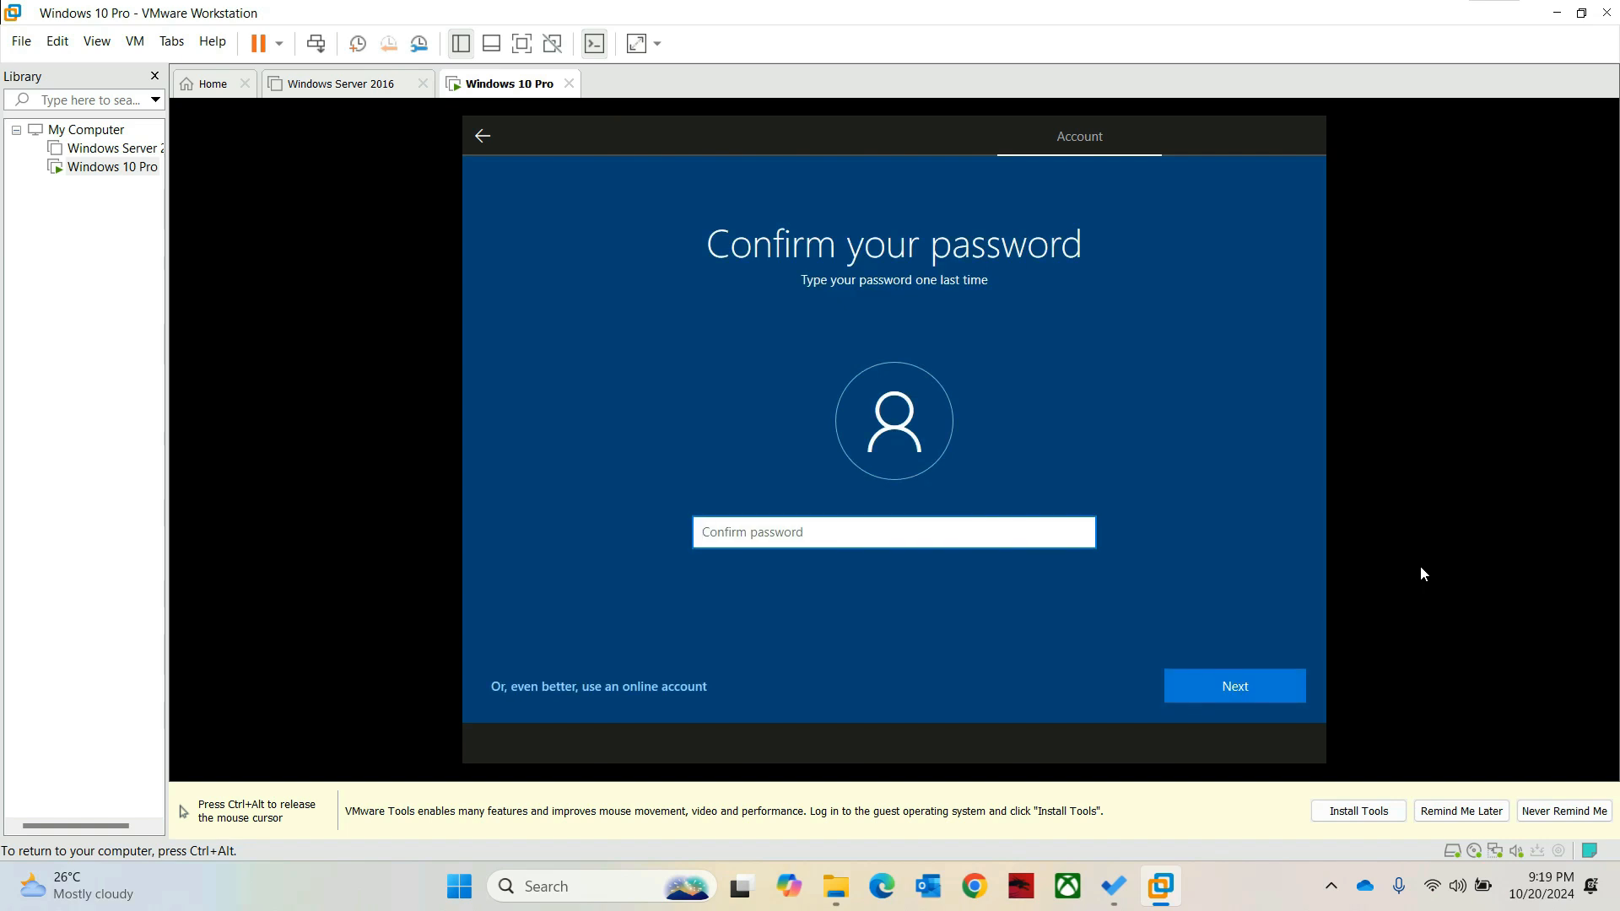
{"action": "type", "text": "********"}
{"action": "key", "text": "Return"}
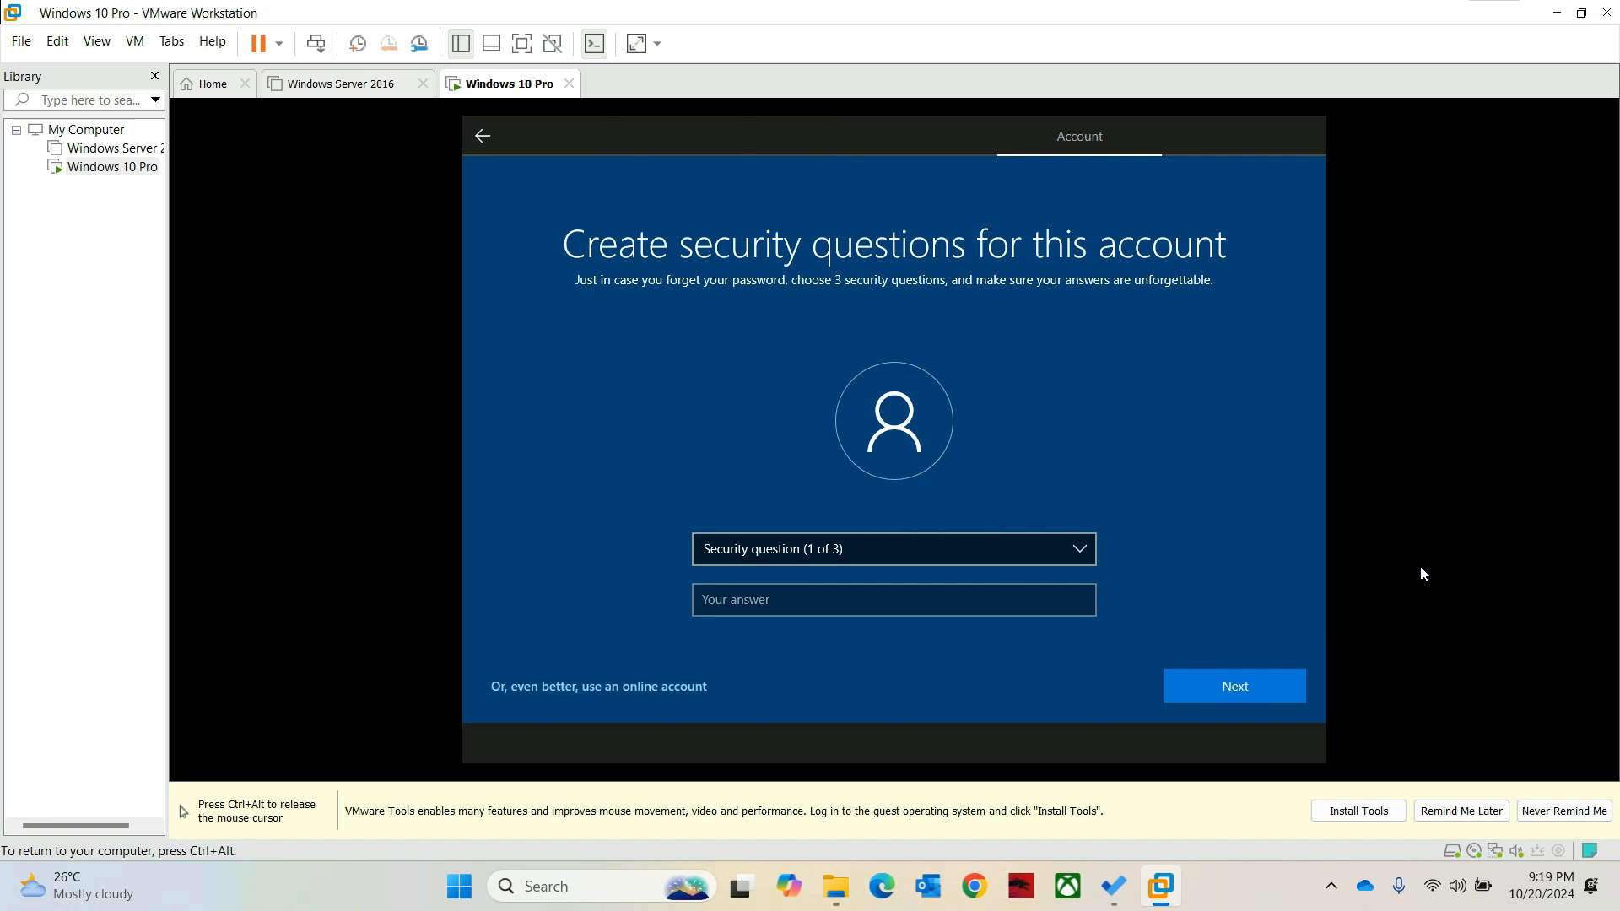
Step: Answer the birth-city and parents-met-city security questions
{"action": "key", "text": "space"}
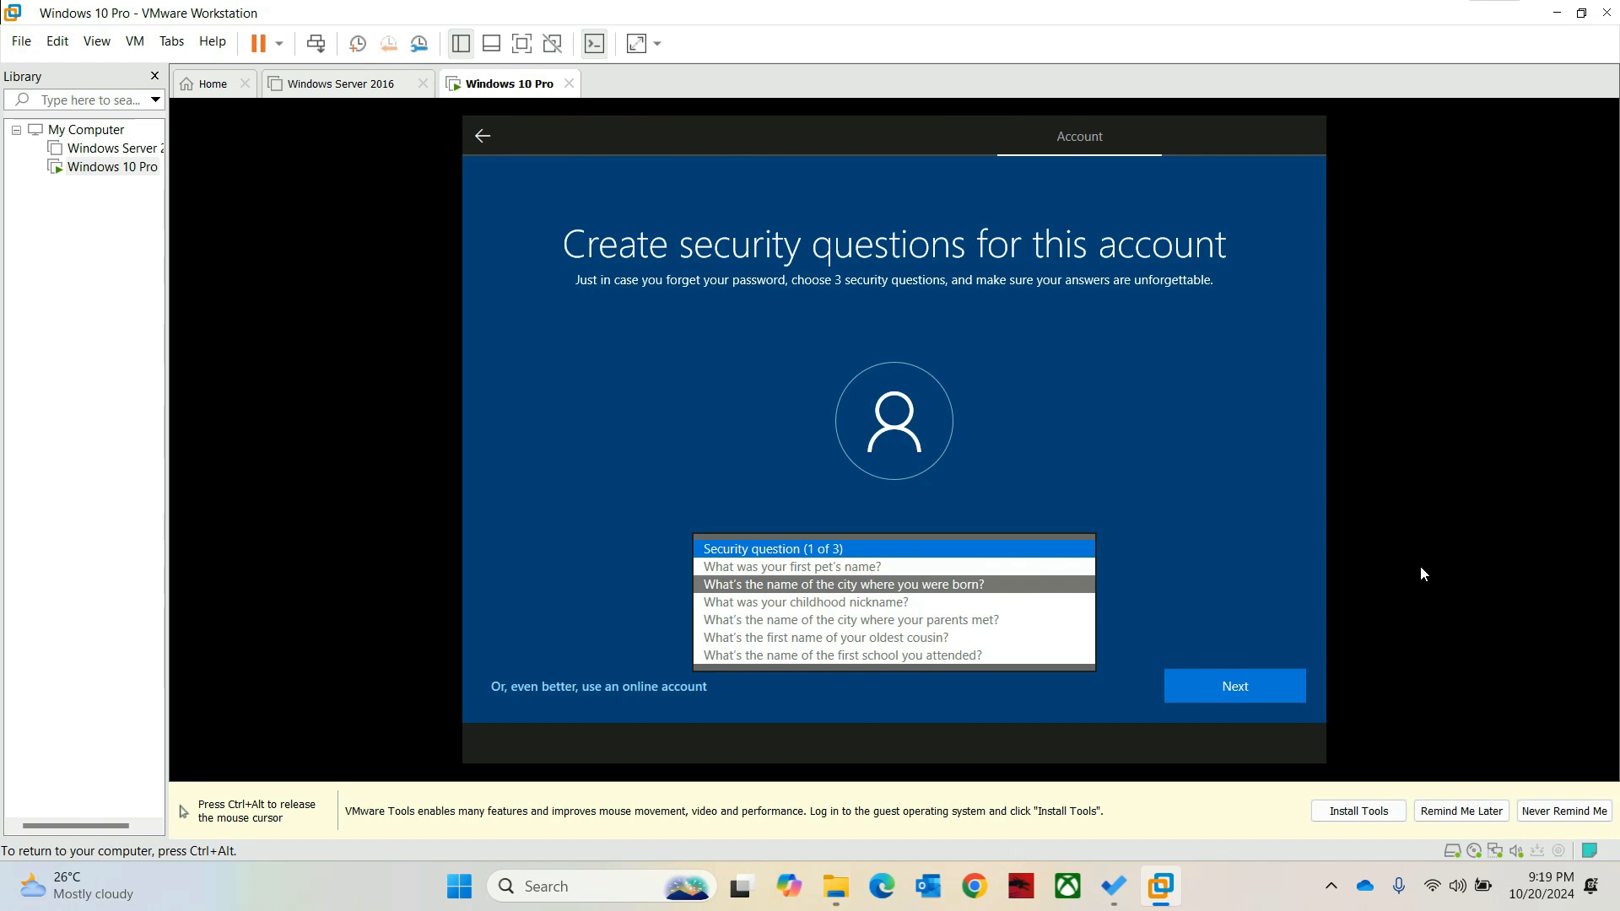
{"action": "left_click", "coordinate": [843, 584]}
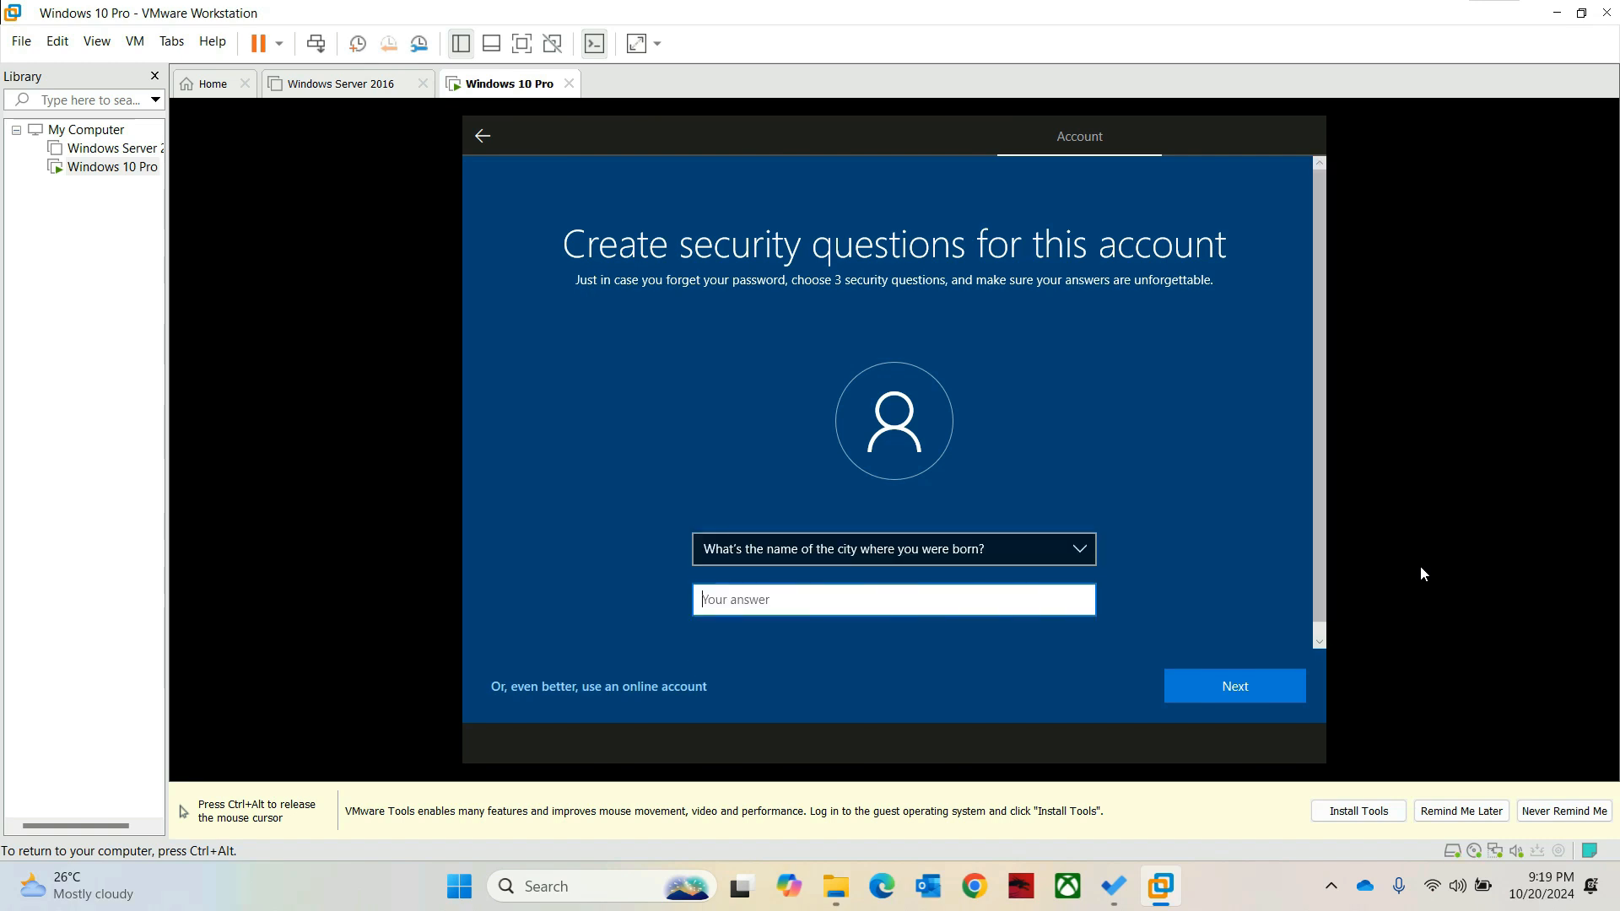
{"action": "type", "text": "123"}
{"action": "key", "text": "Return"}
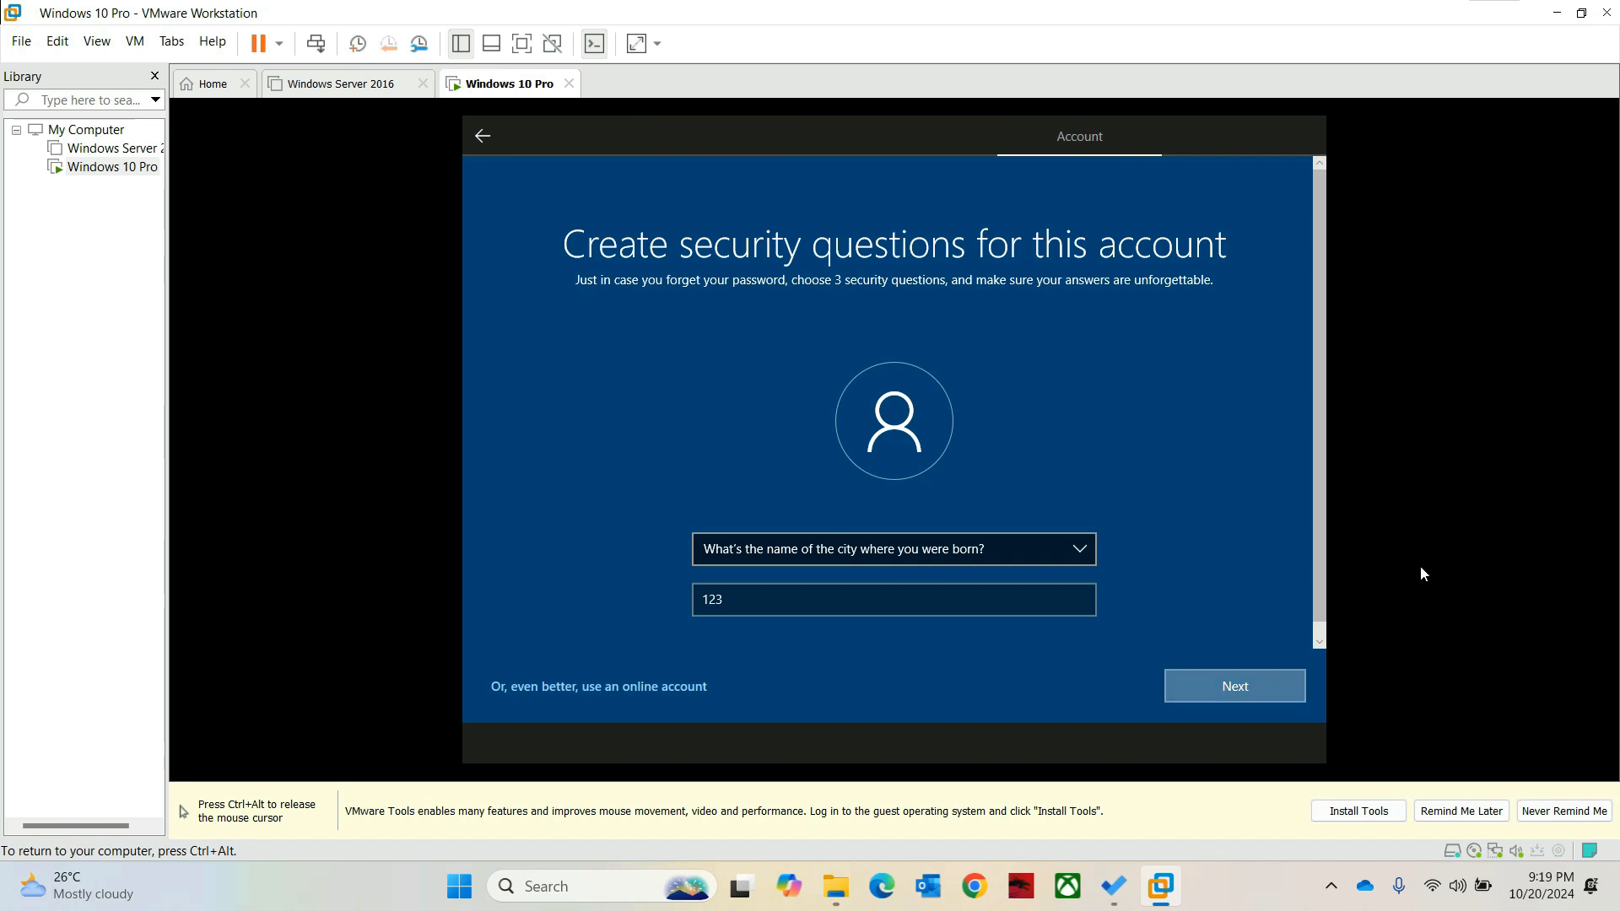
{"action": "key", "text": "alt+Down"}
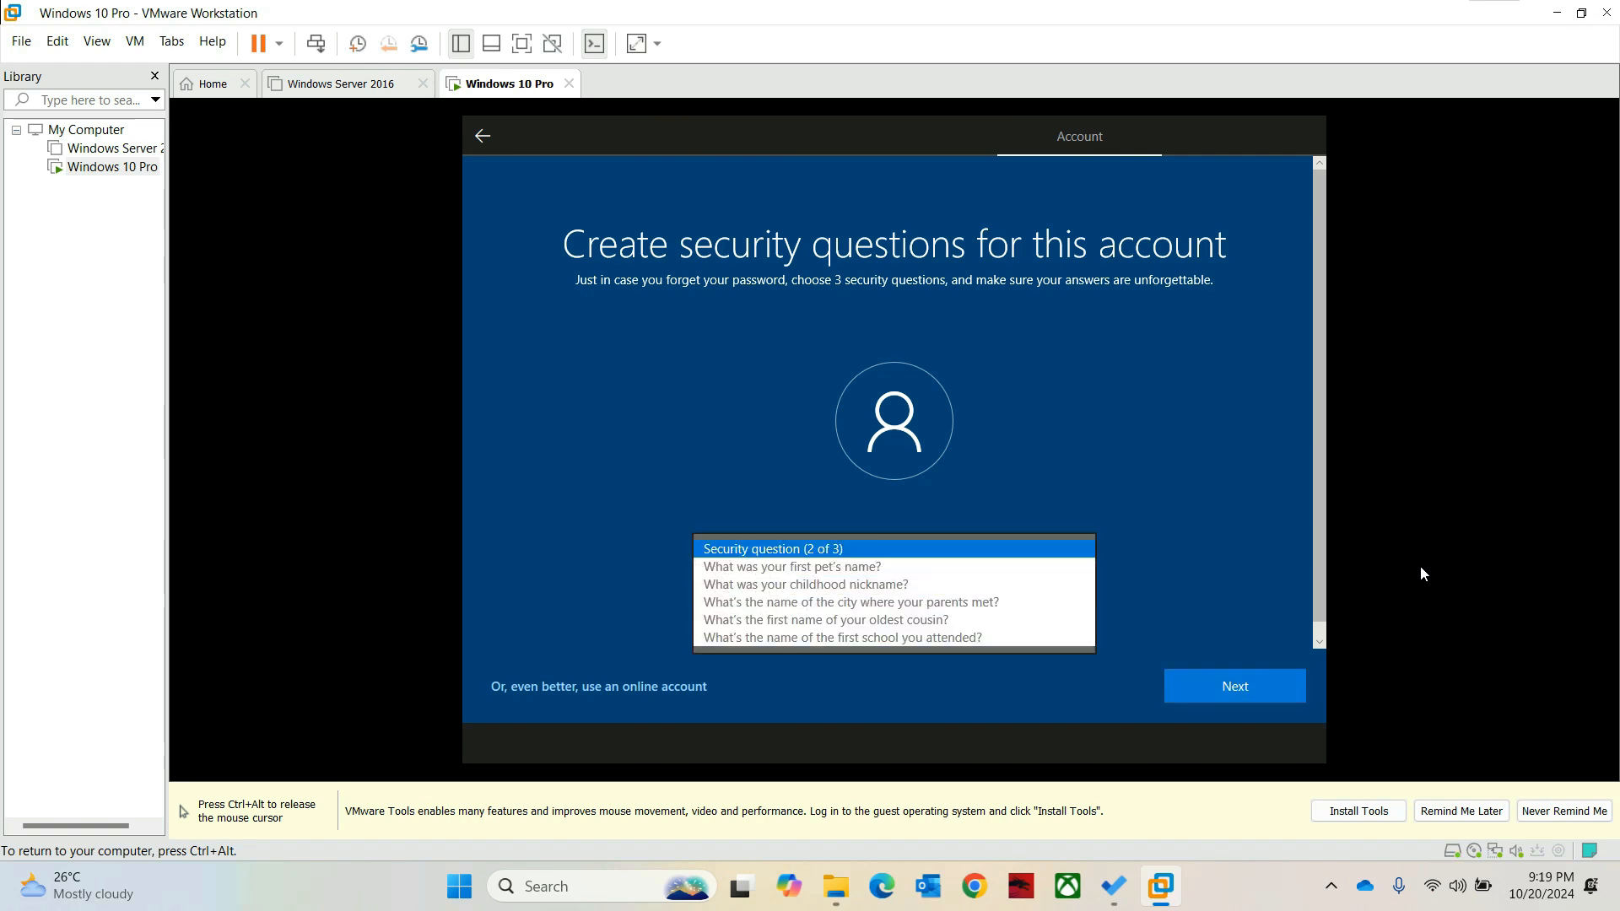
{"action": "key", "text": "Down"}
{"action": "key", "text": "Down"}
{"action": "key", "text": "Down"}
{"action": "key", "text": "Return"}
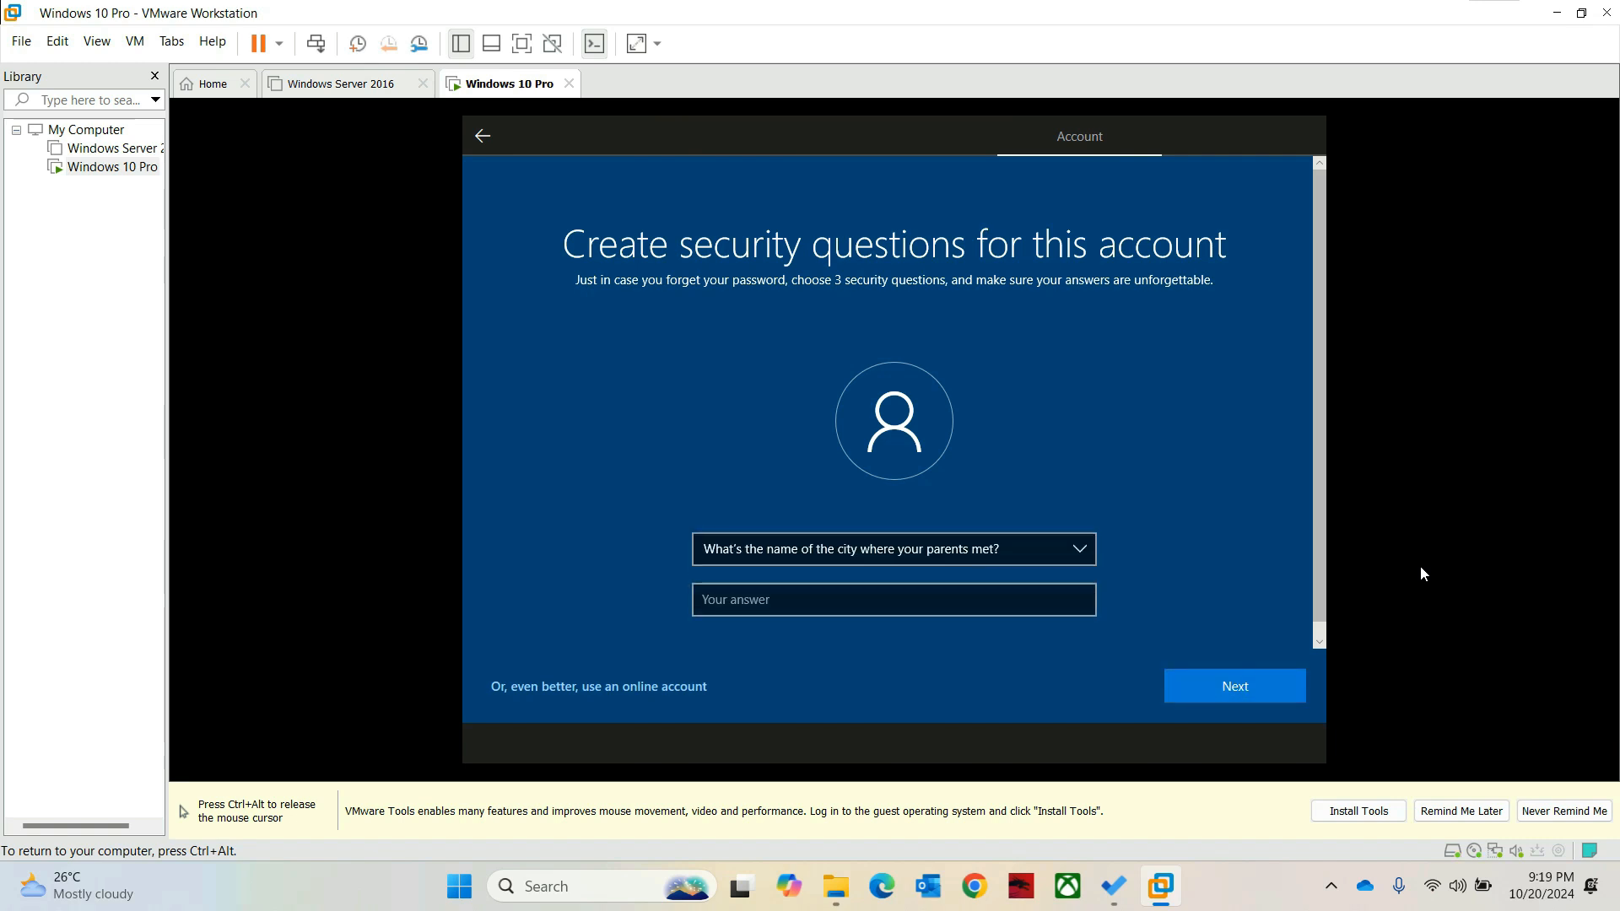
{"action": "key", "text": "Tab"}
{"action": "type", "text": "123"}
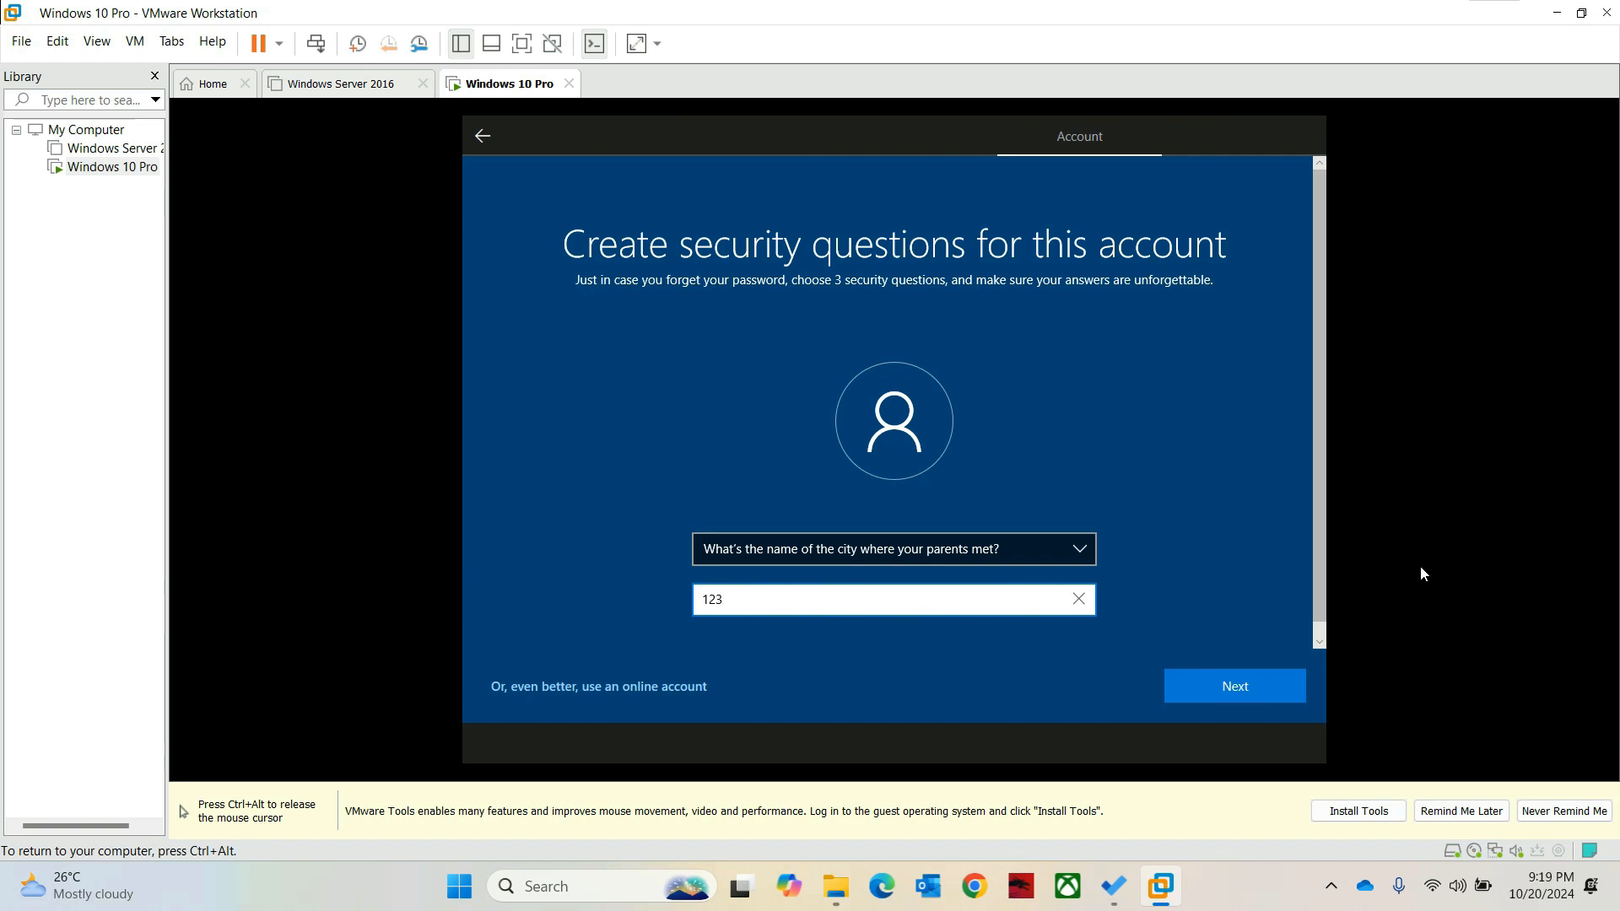
{"action": "key", "text": "Return"}
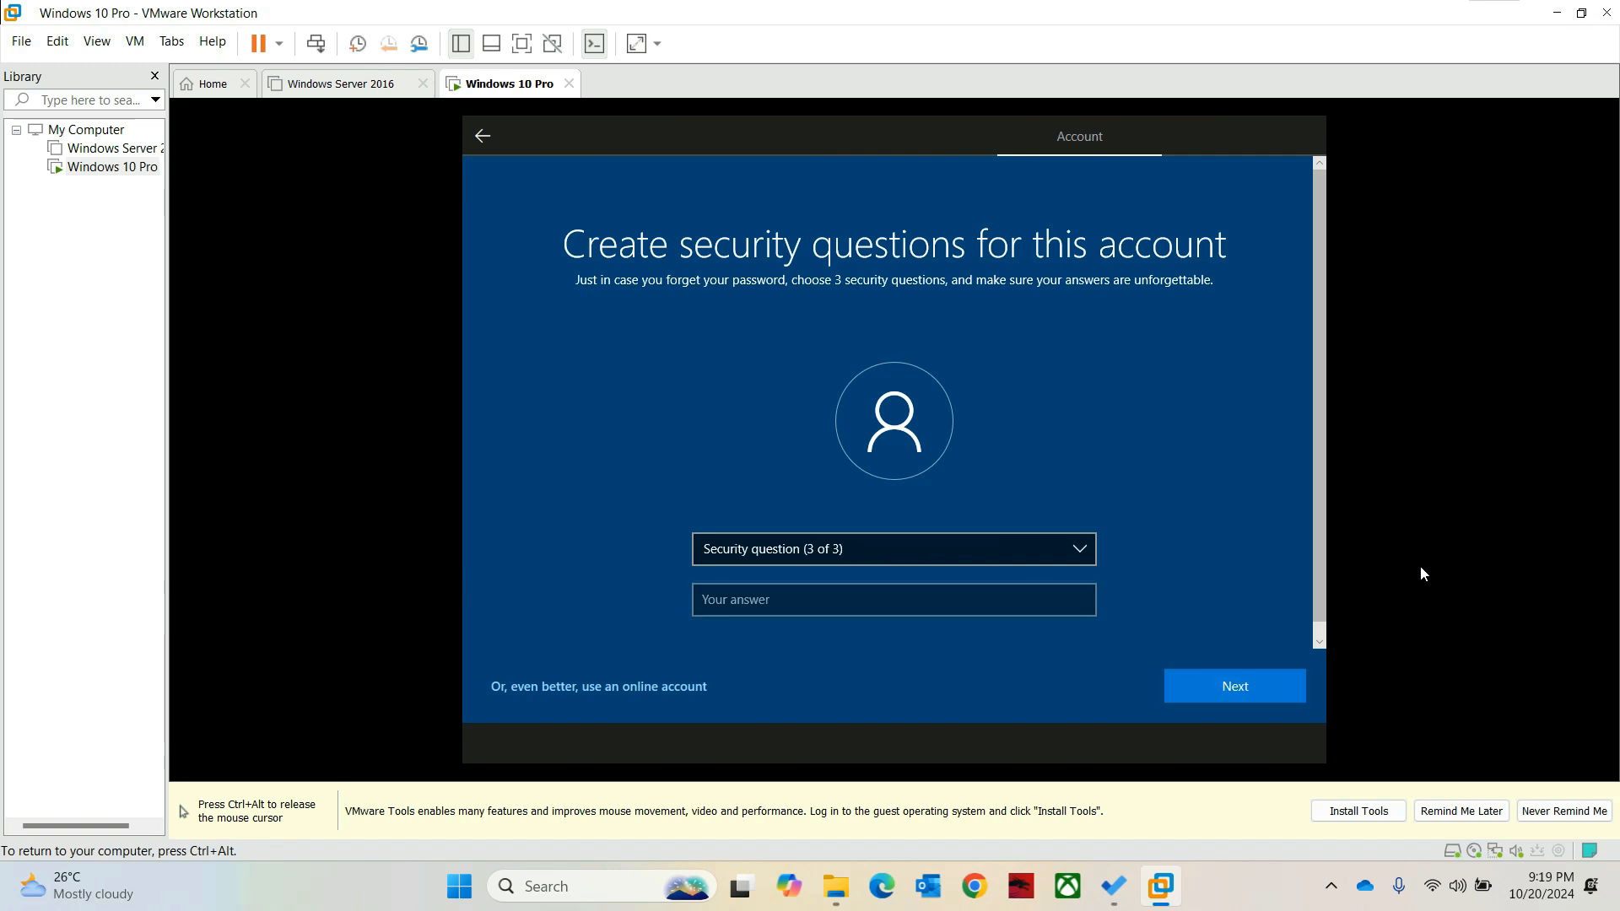
Step: Pick the first-school question as the third security question, answer it, and continue
{"action": "key", "text": "alt+Down"}
{"action": "key", "text": "Down"}
{"action": "key", "text": "Down"}
{"action": "key", "text": "Down"}
{"action": "key", "text": "Down"}
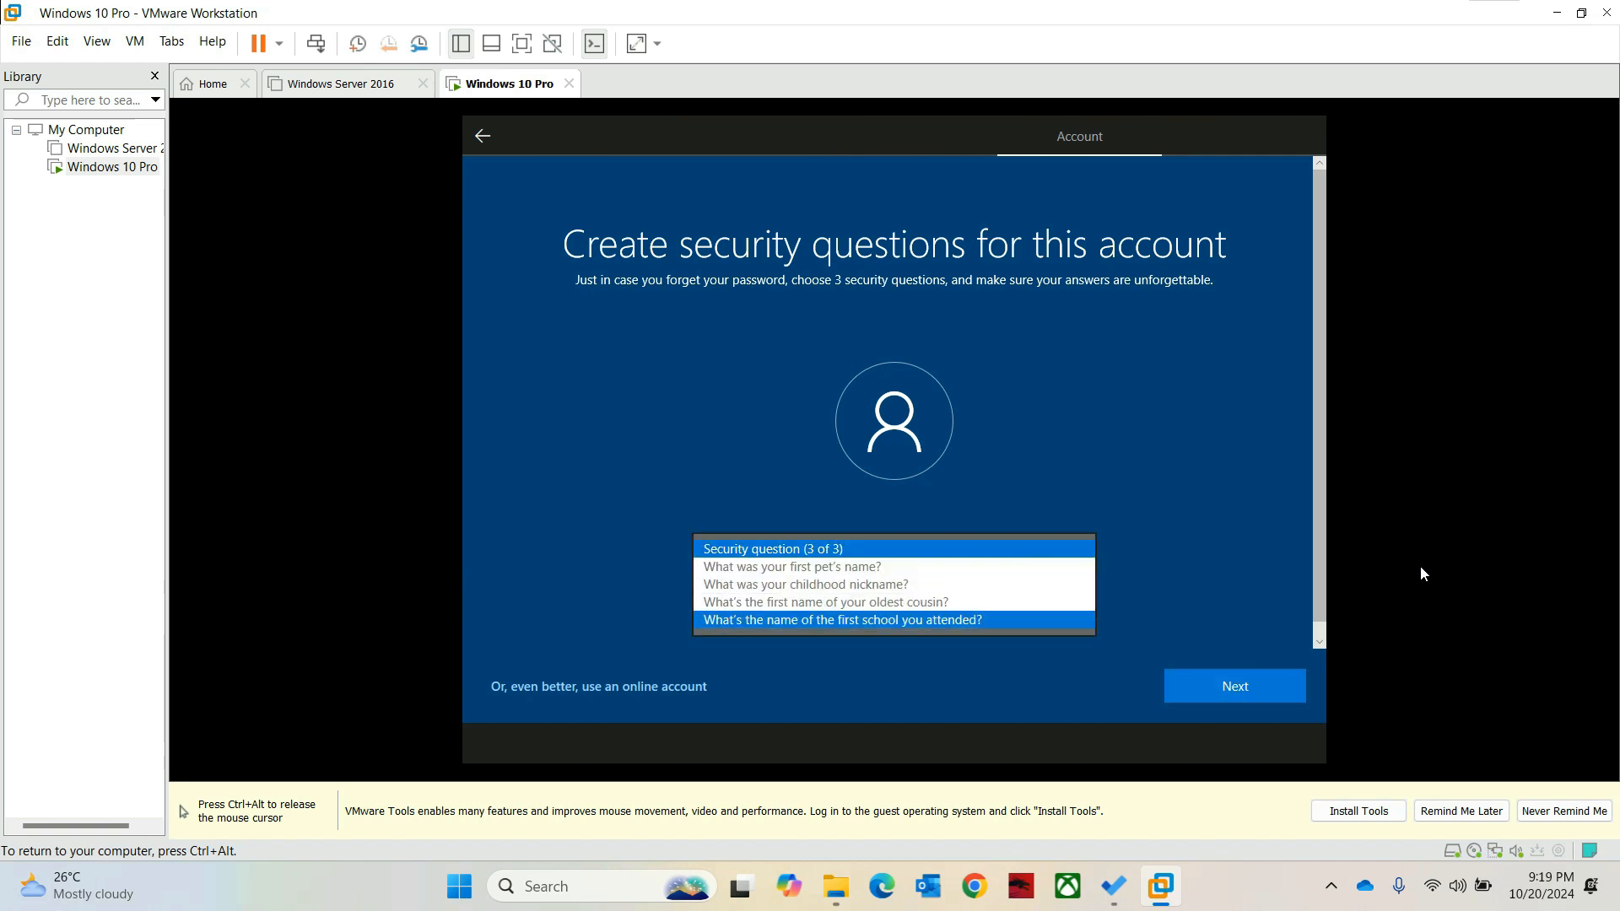
{"action": "key", "text": "Return"}
{"action": "key", "text": "Tab"}
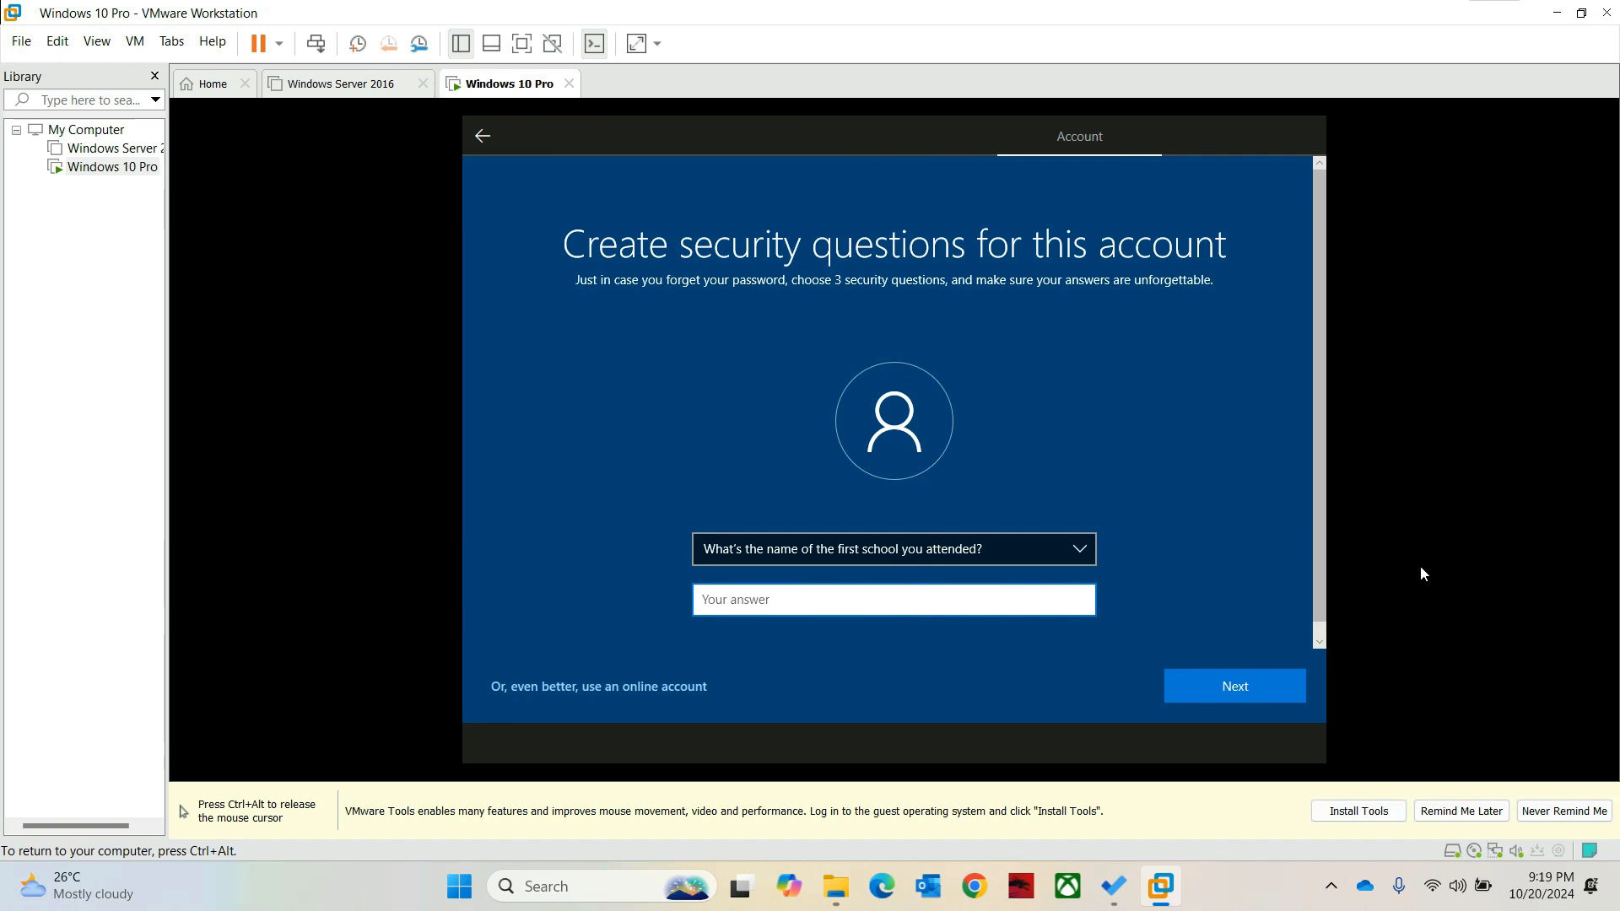
{"action": "type", "text": "123"}
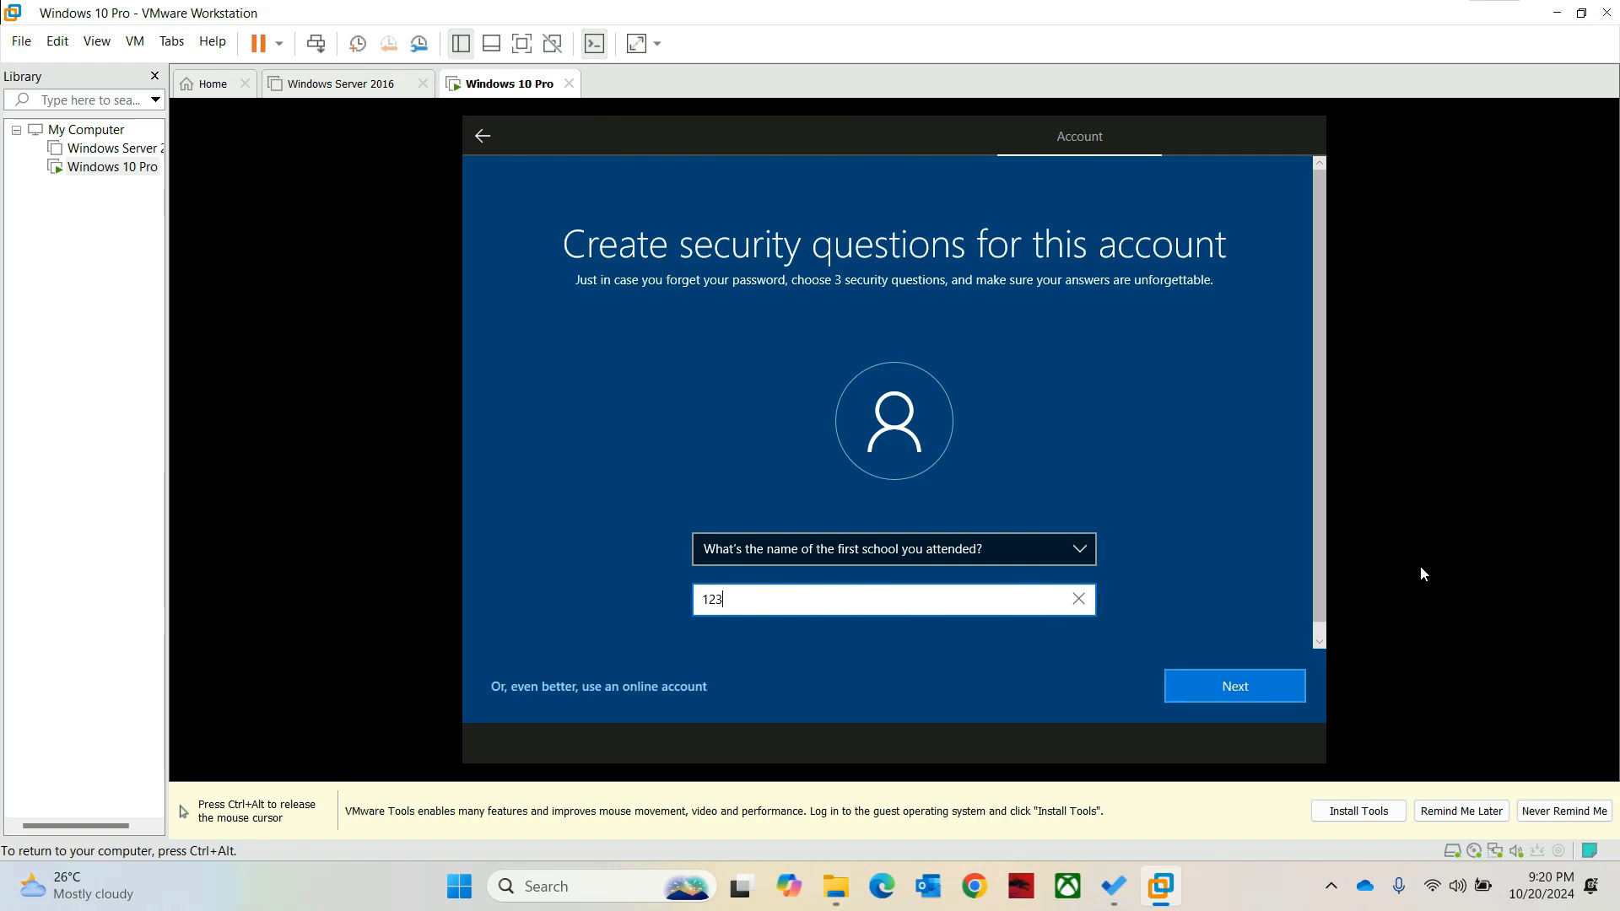
{"action": "key", "text": "Return"}
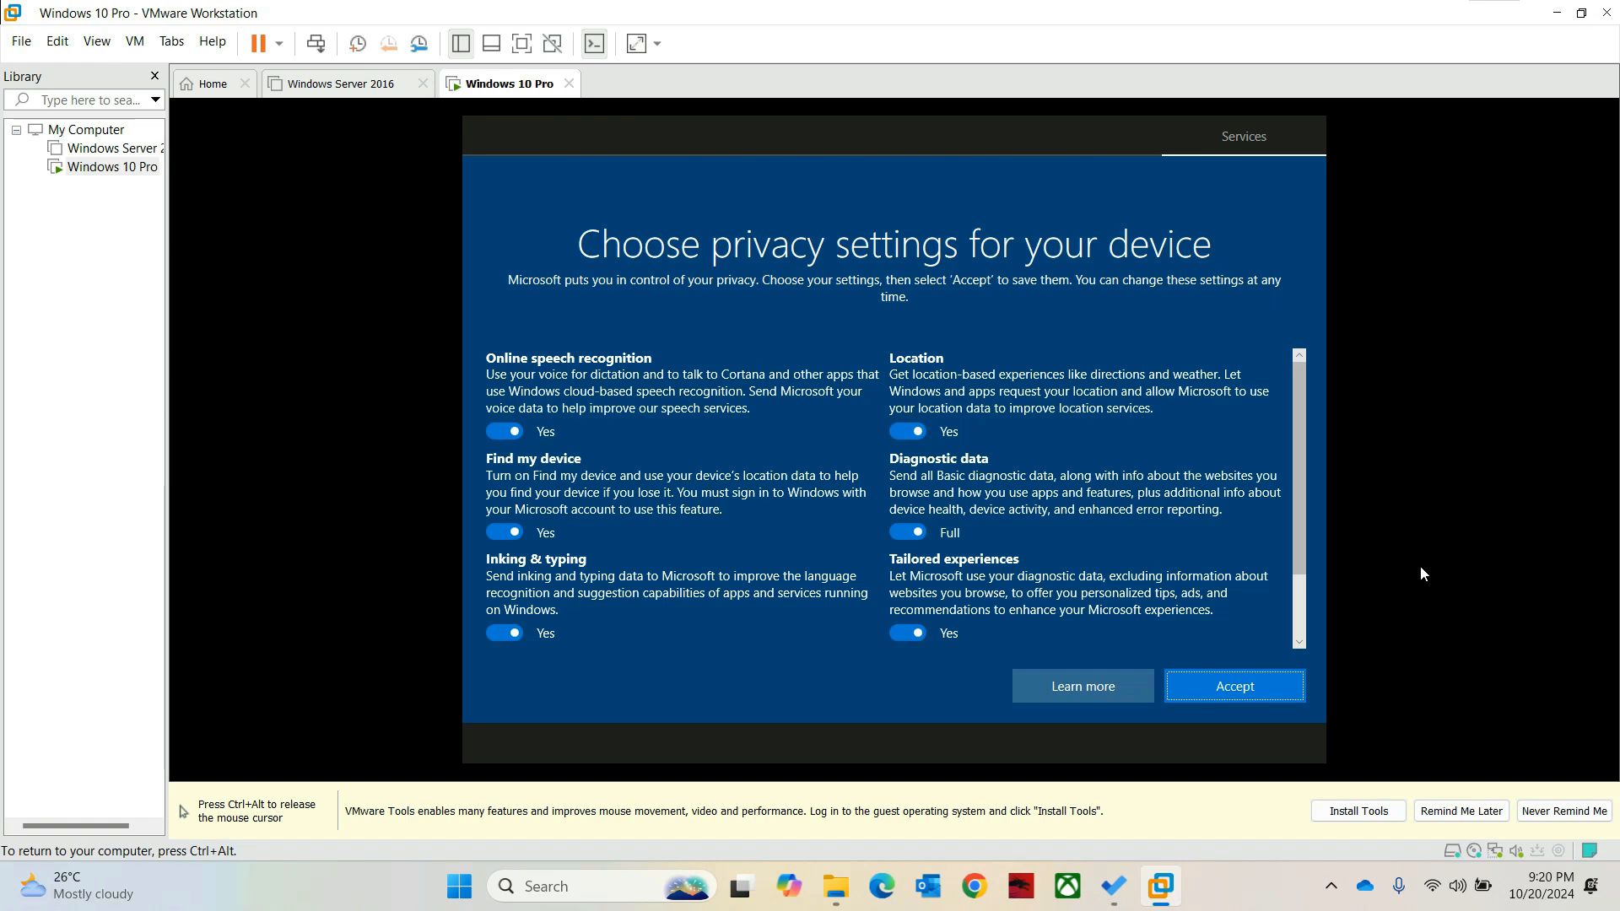
Step: Accept the privacy settings, skip device-use customization, and allow activity history
{"action": "key", "text": "Return"}
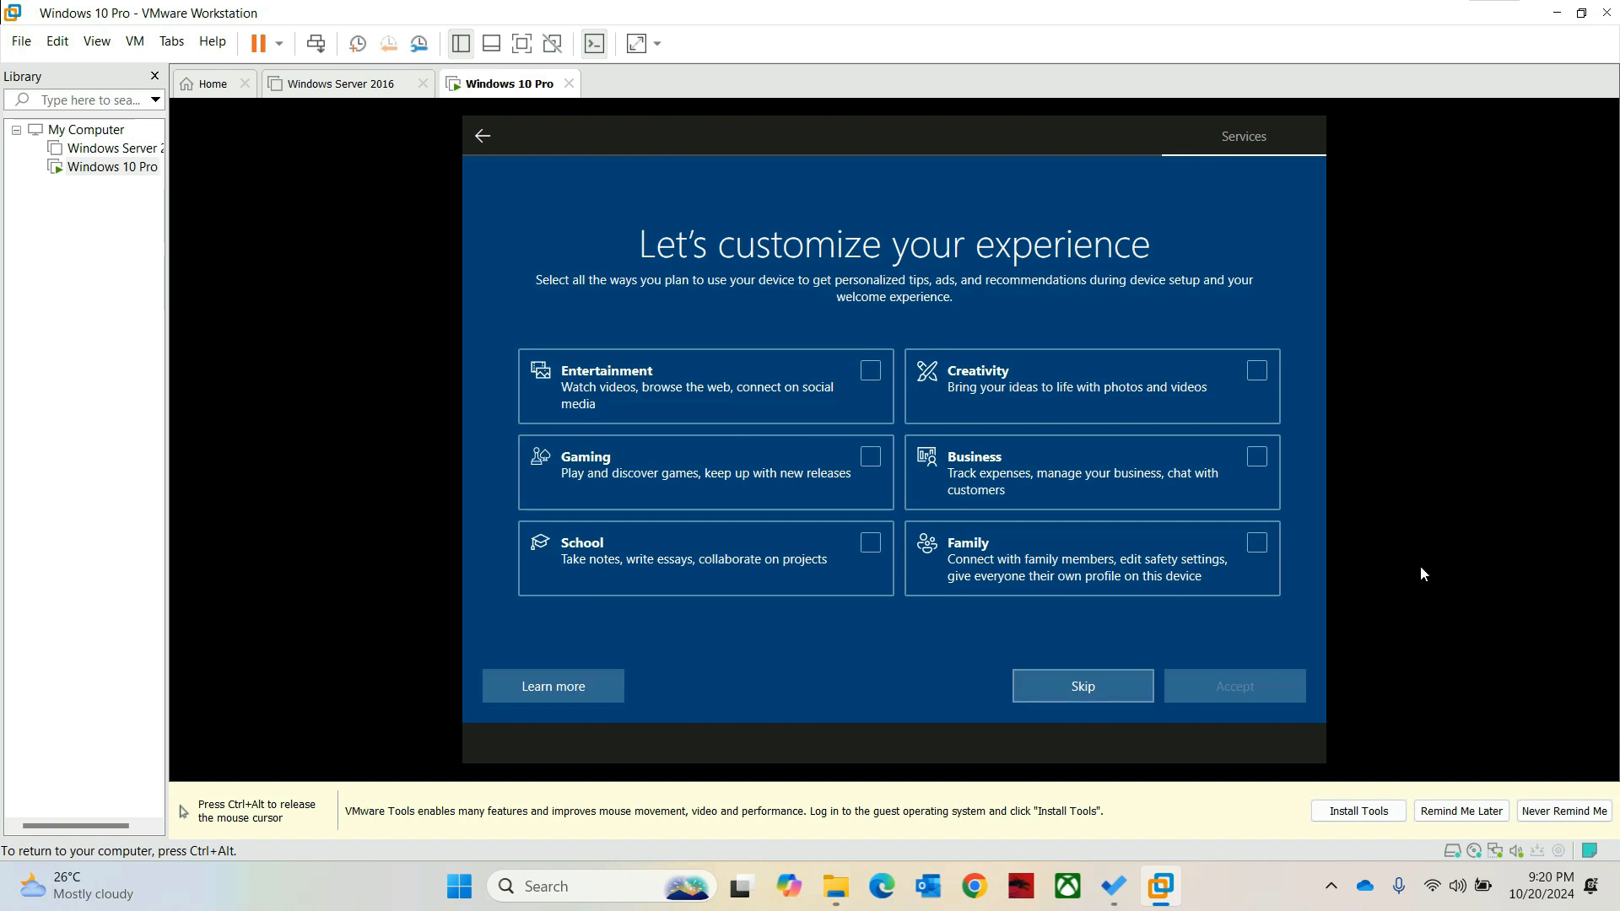
{"action": "key", "text": "Return"}
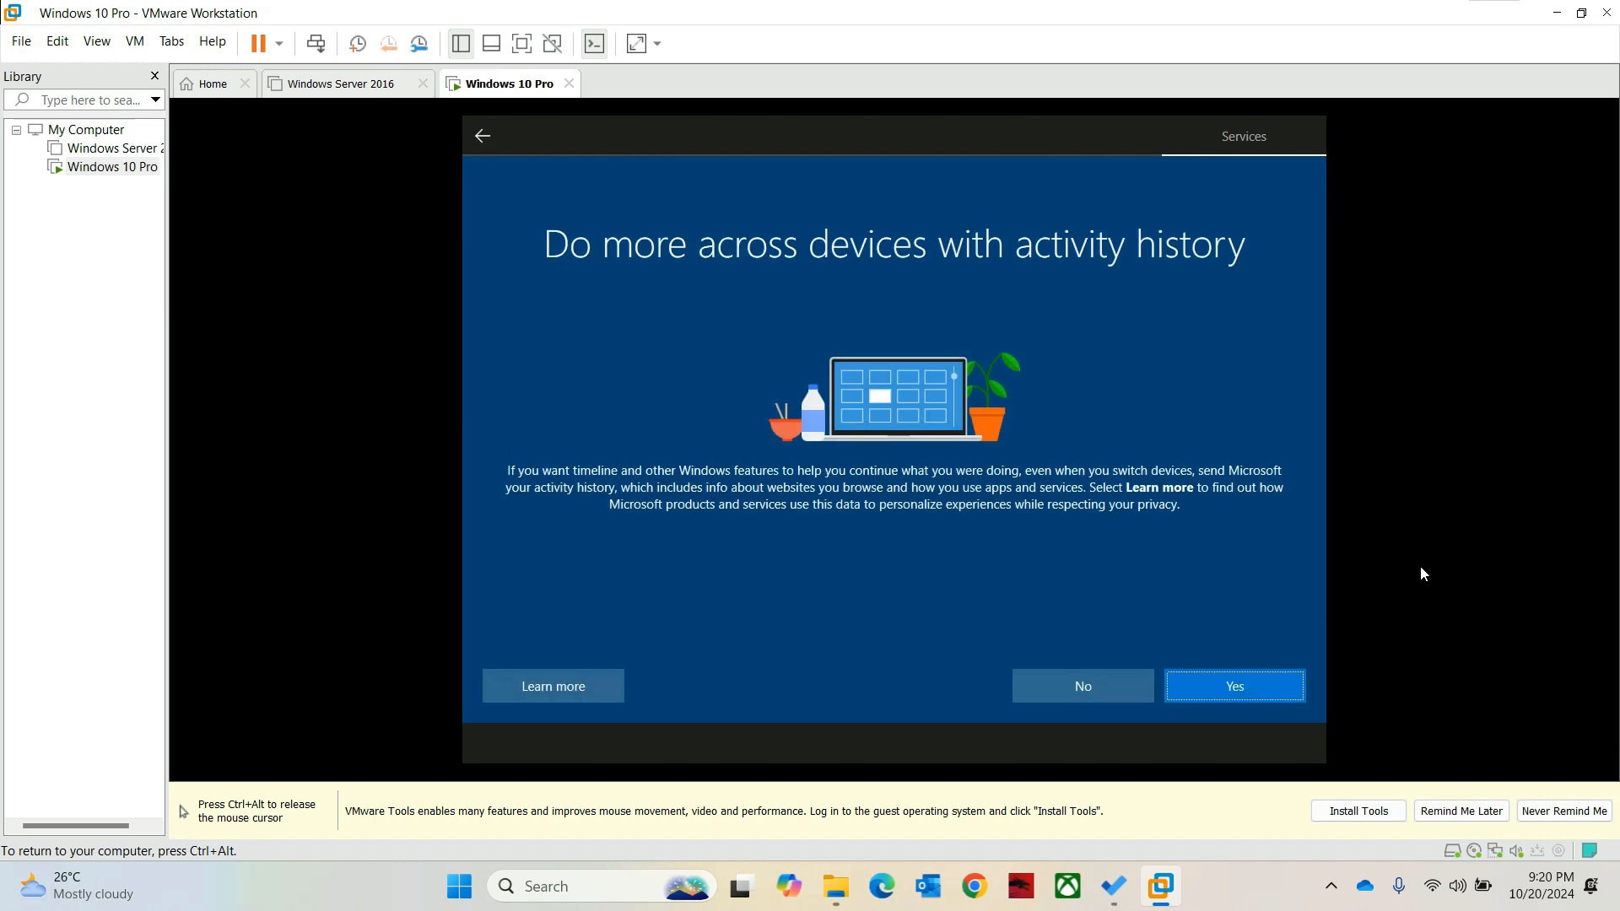
{"action": "key", "text": "Return"}
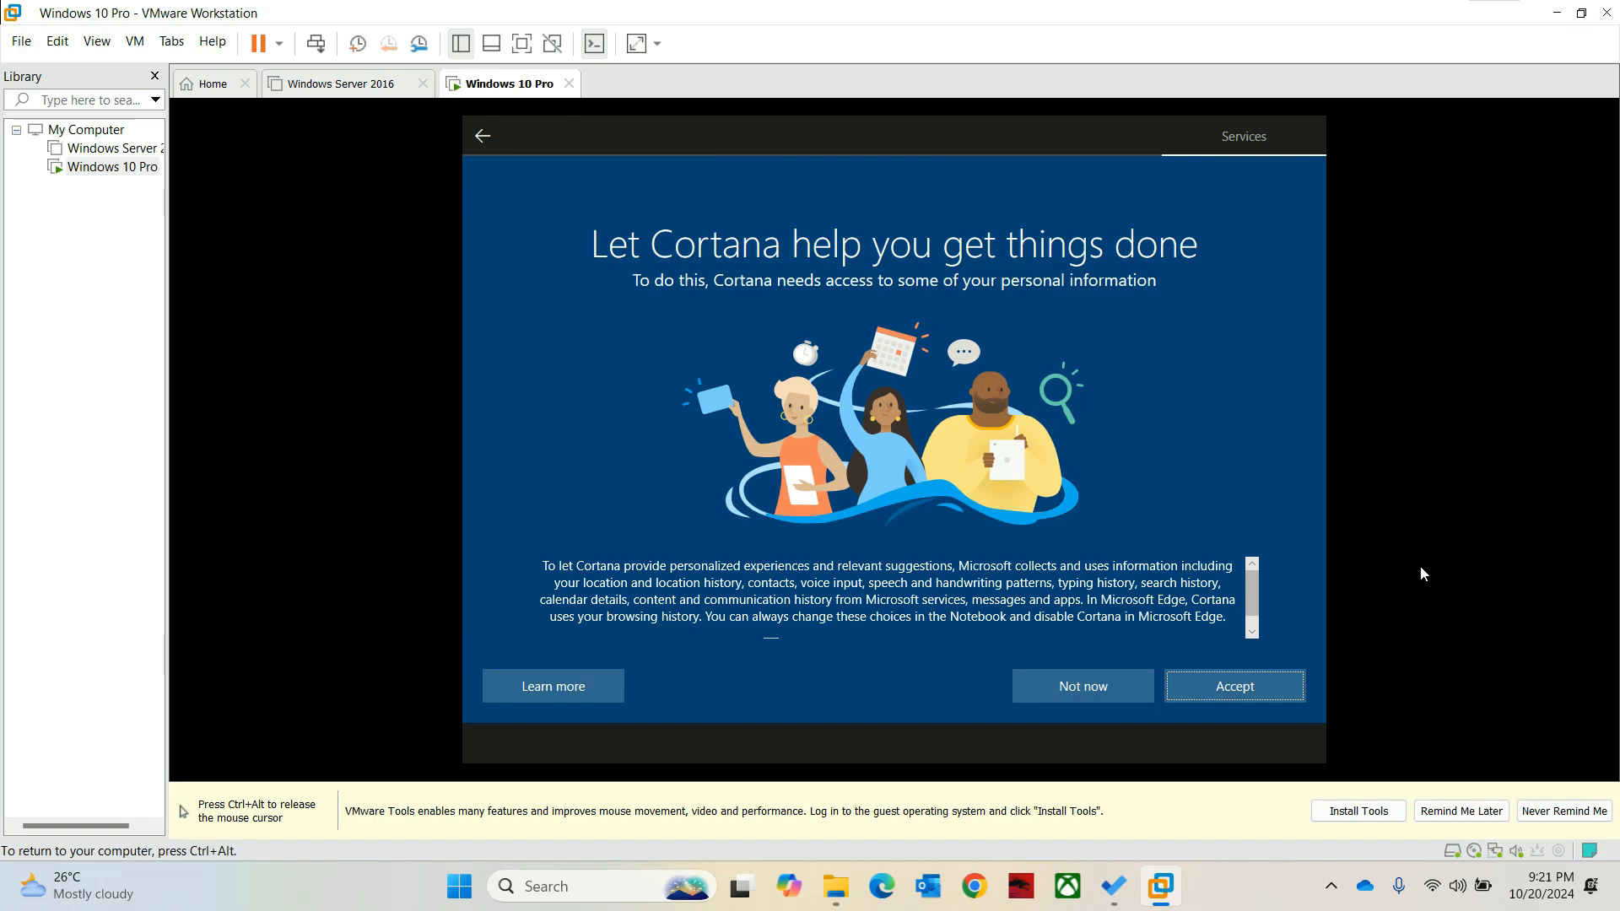
Step: Decline Cortana with 'Not now' and let setup finish loading the desktop
{"action": "left_click", "coordinate": [1083, 686]}
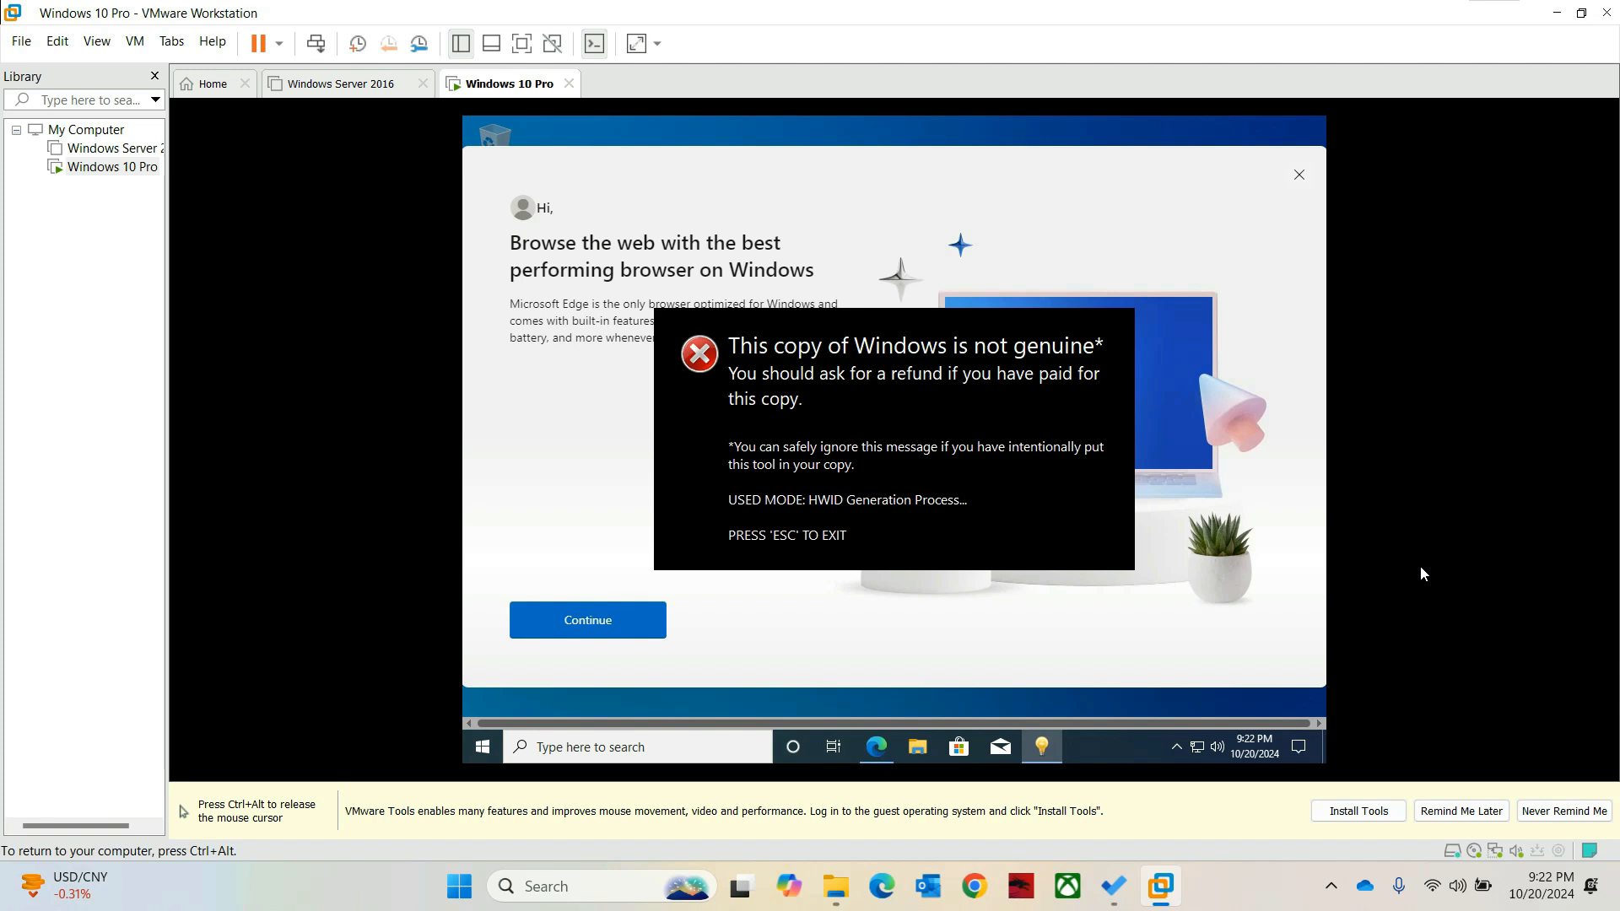
Step: Dismiss the not-genuine warning, finish Edge's first run without signing in, and close Edge
{"action": "key", "text": "Escape"}
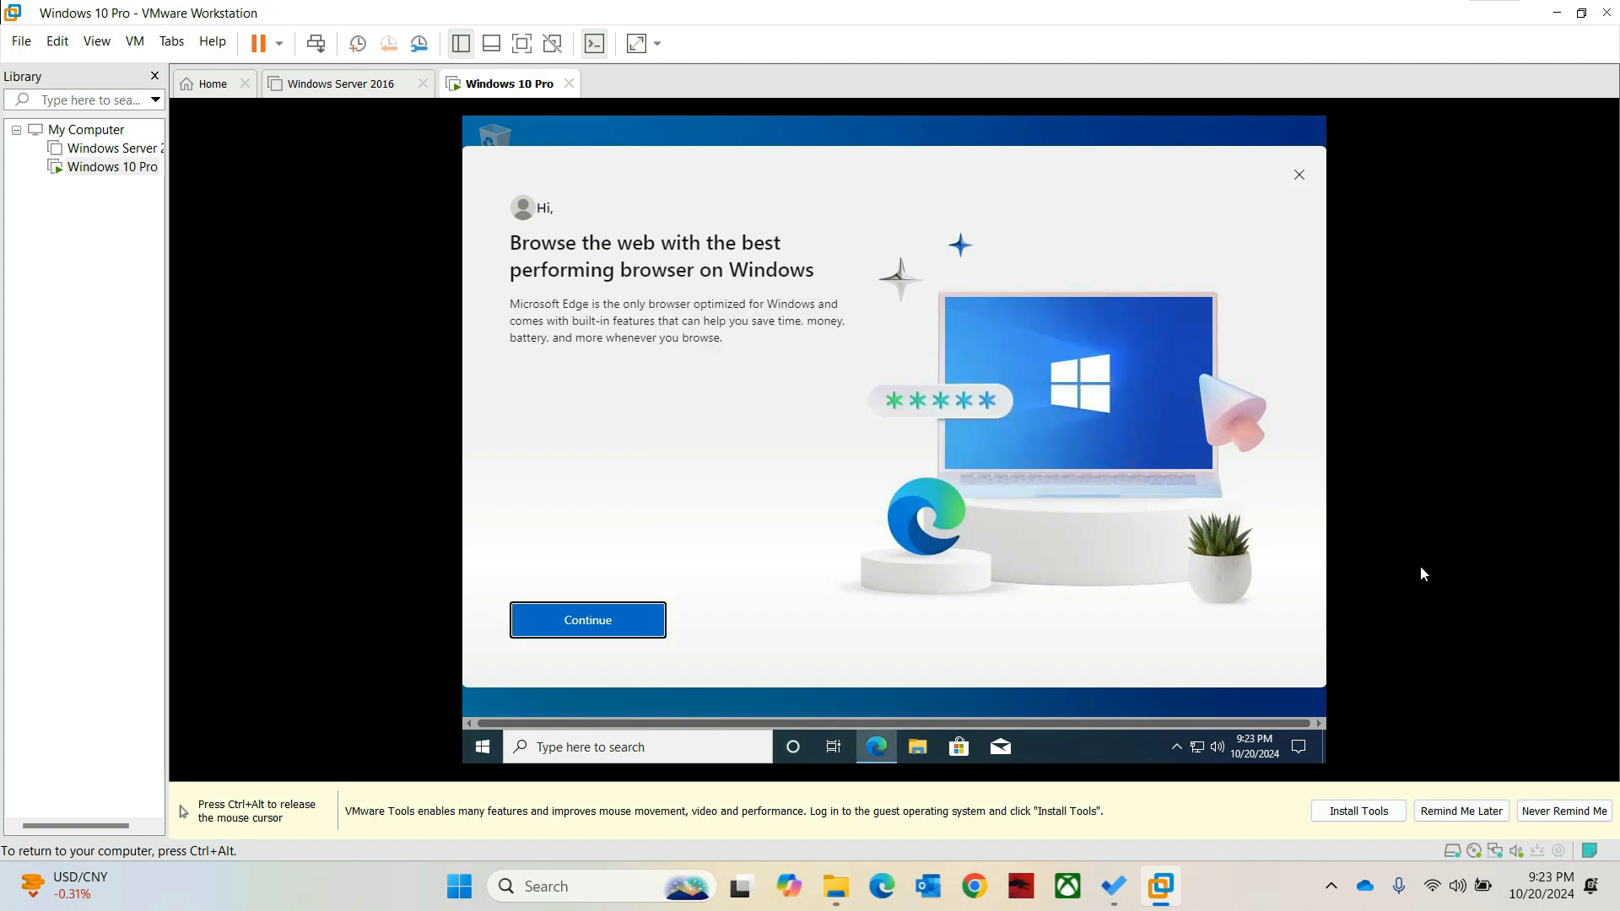
{"action": "key", "text": "Return"}
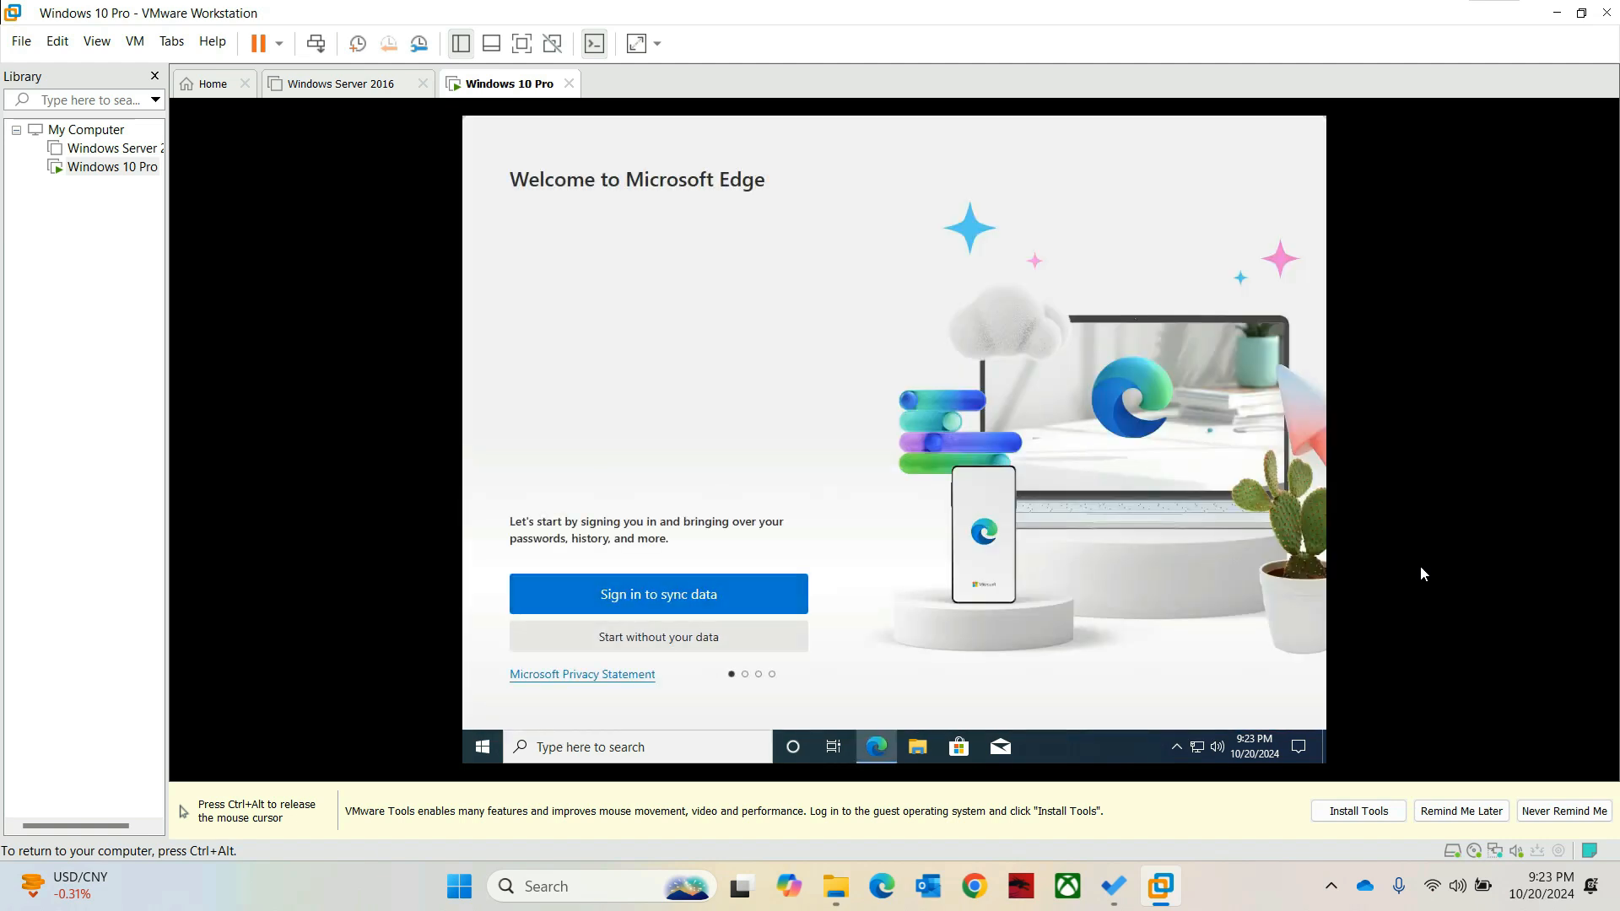
{"action": "left_click", "coordinate": [657, 637]}
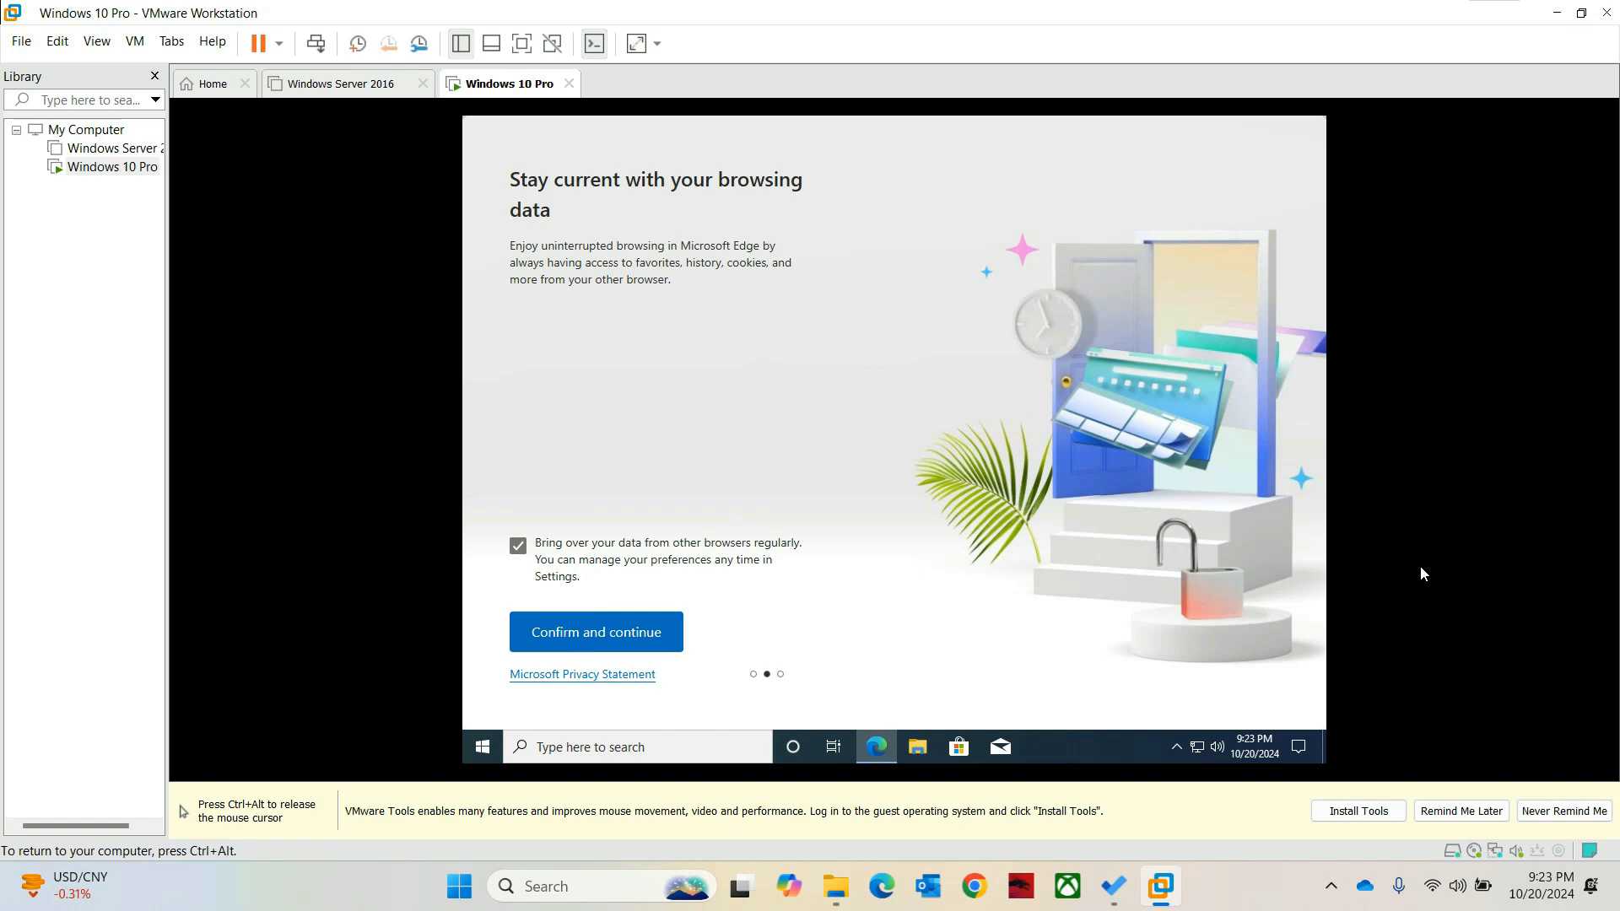
{"action": "left_click", "coordinate": [596, 631]}
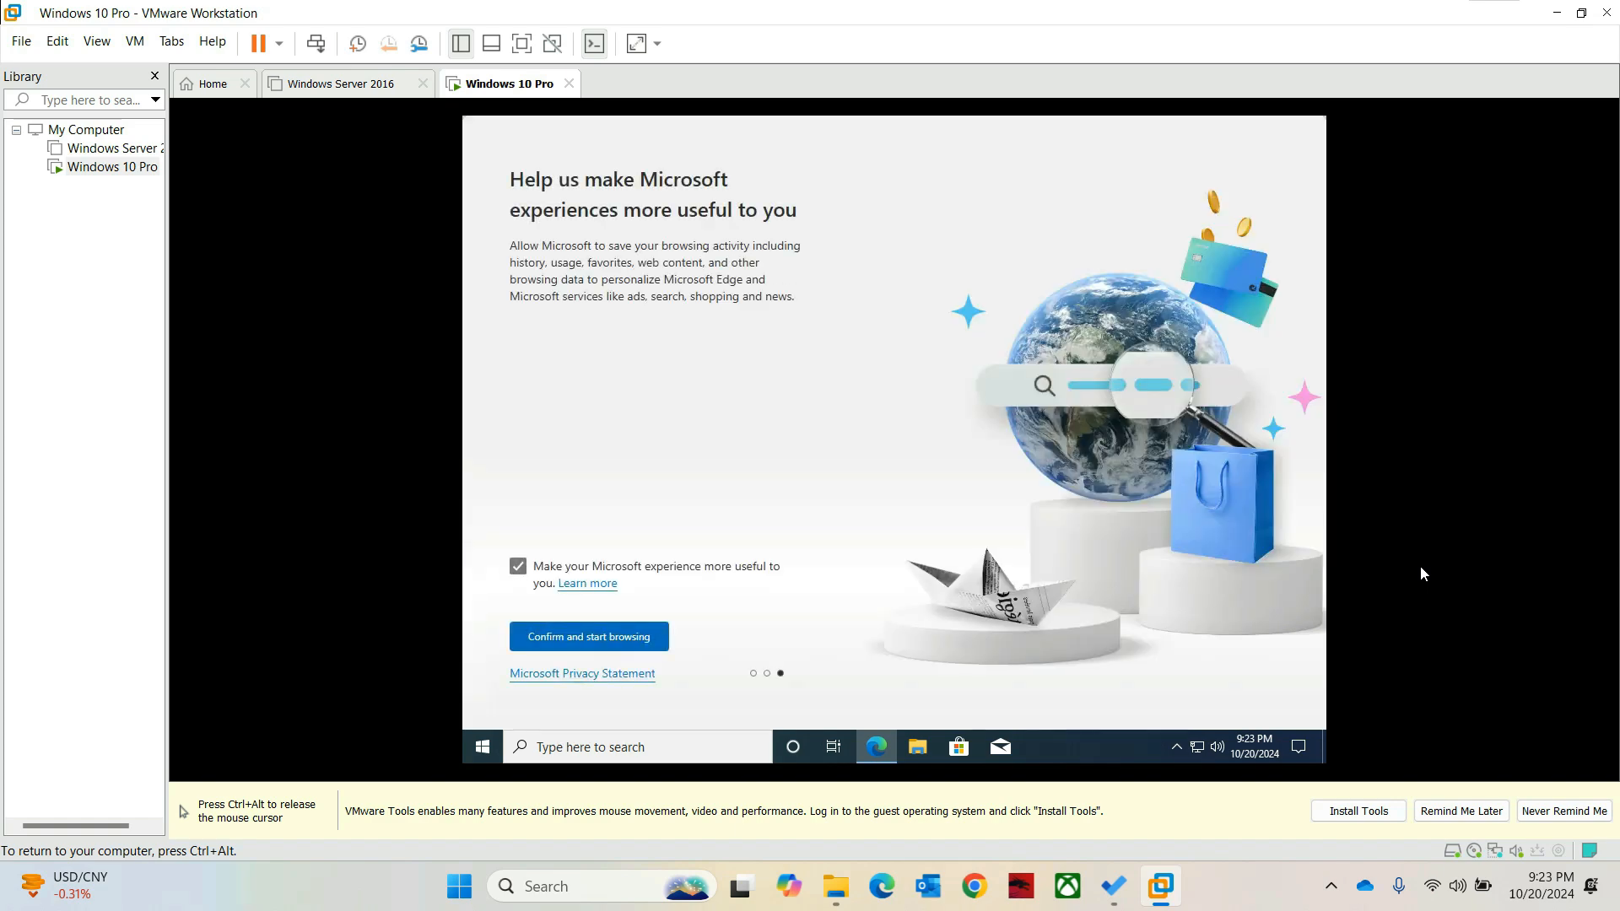
{"action": "left_click", "coordinate": [589, 636]}
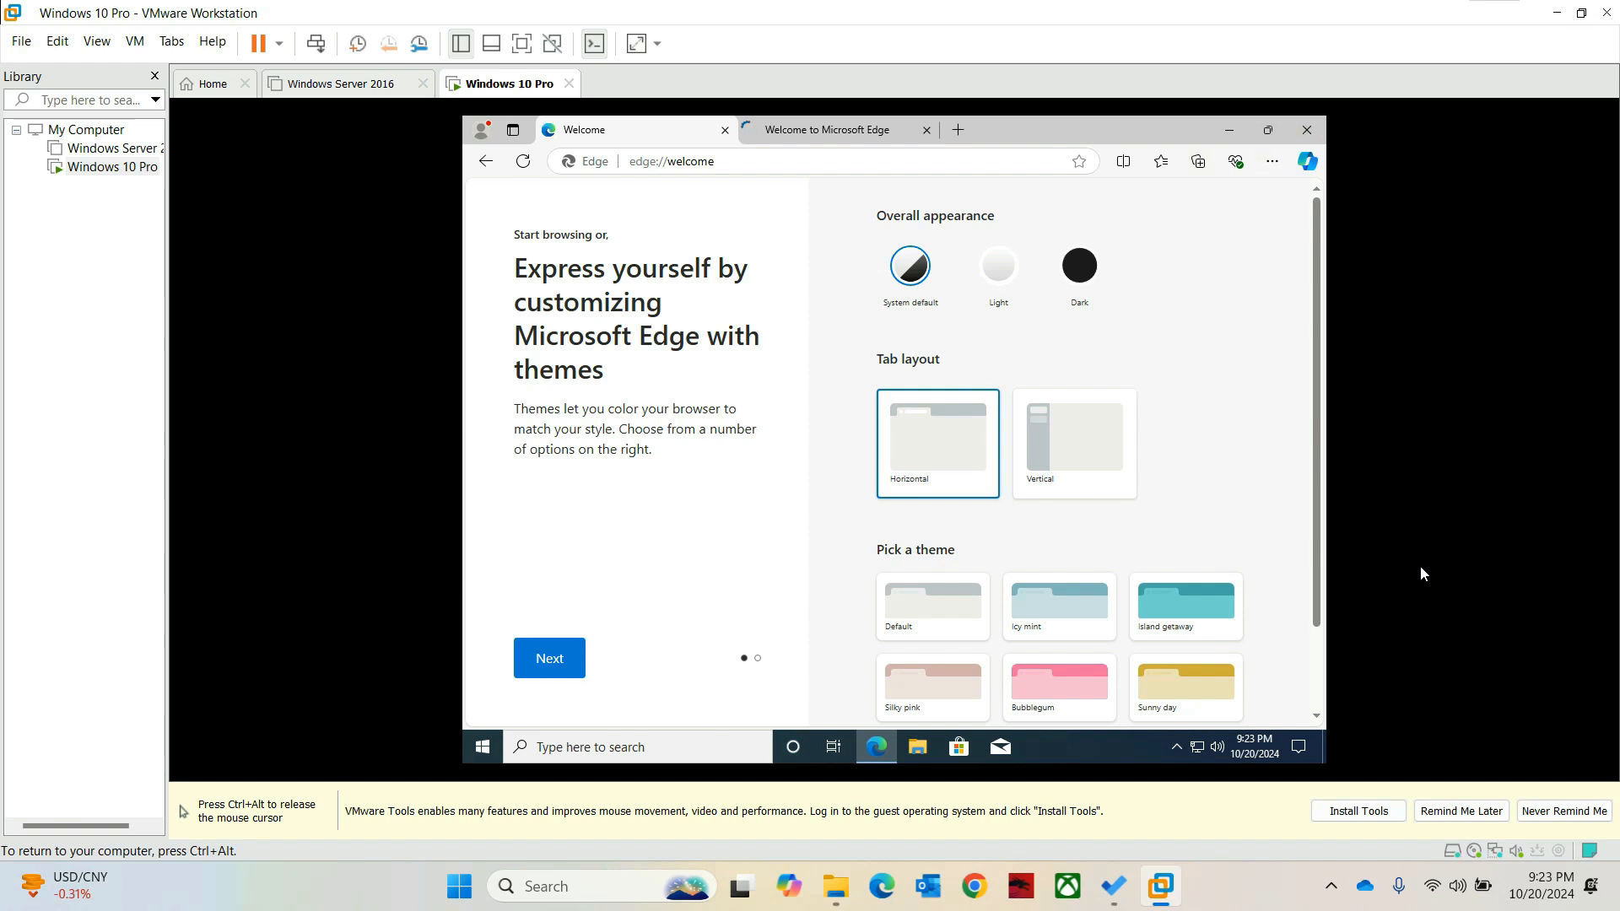
{"action": "left_click", "coordinate": [1305, 130]}
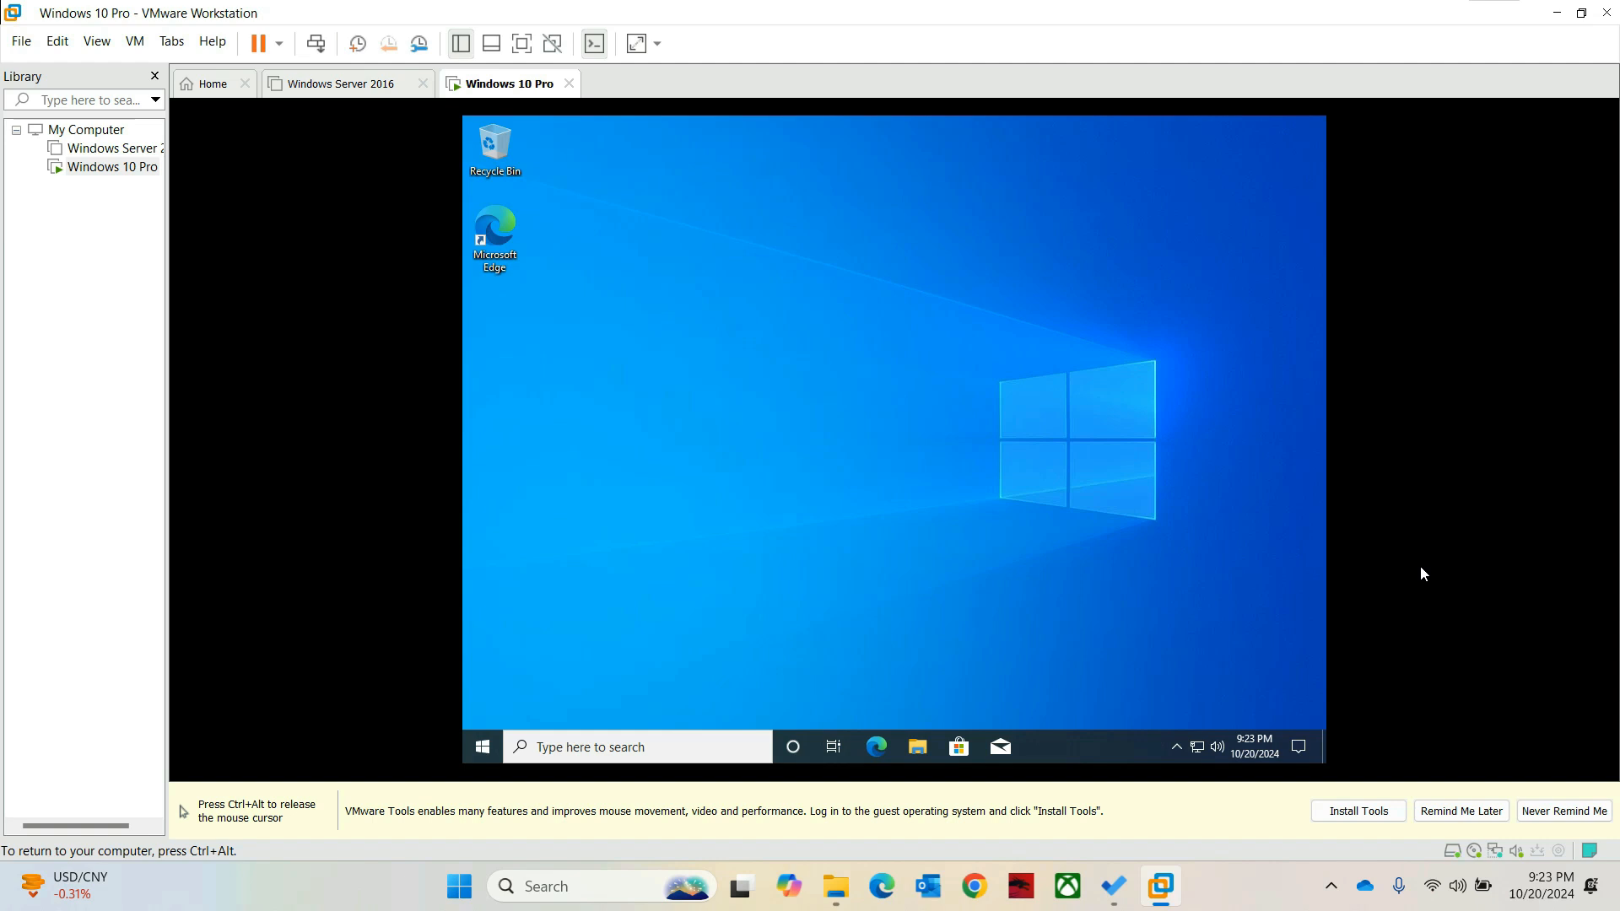
Step: Enable the Computer icon in Desktop icon settings via Personalize > Themes
{"action": "right_click", "coordinate": [697, 287]}
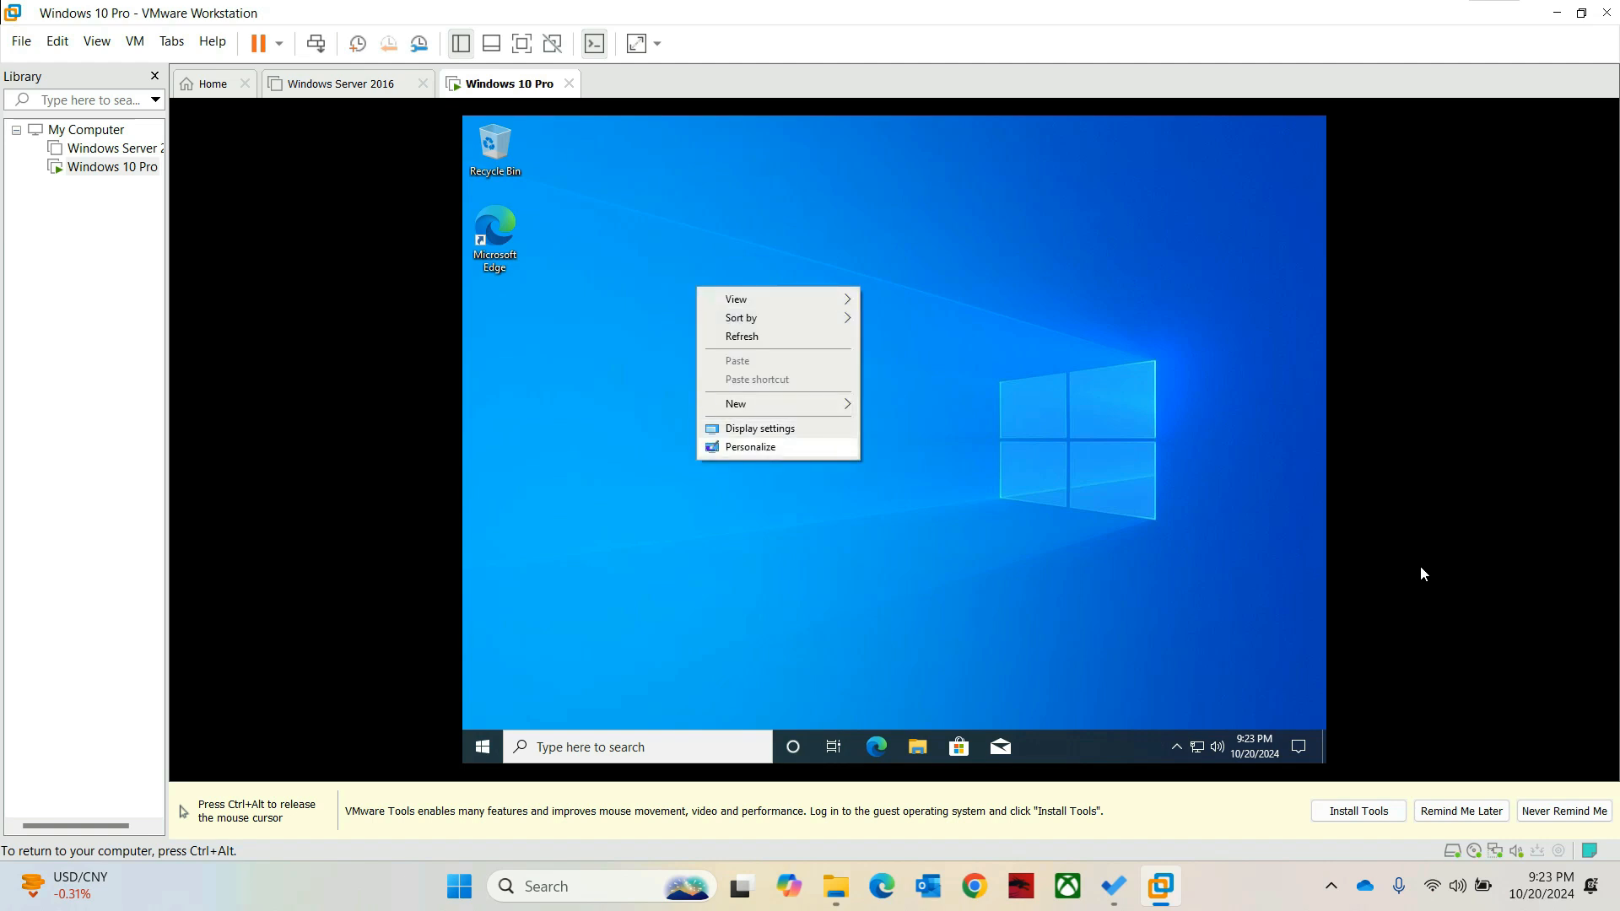
{"action": "left_click", "coordinate": [750, 447]}
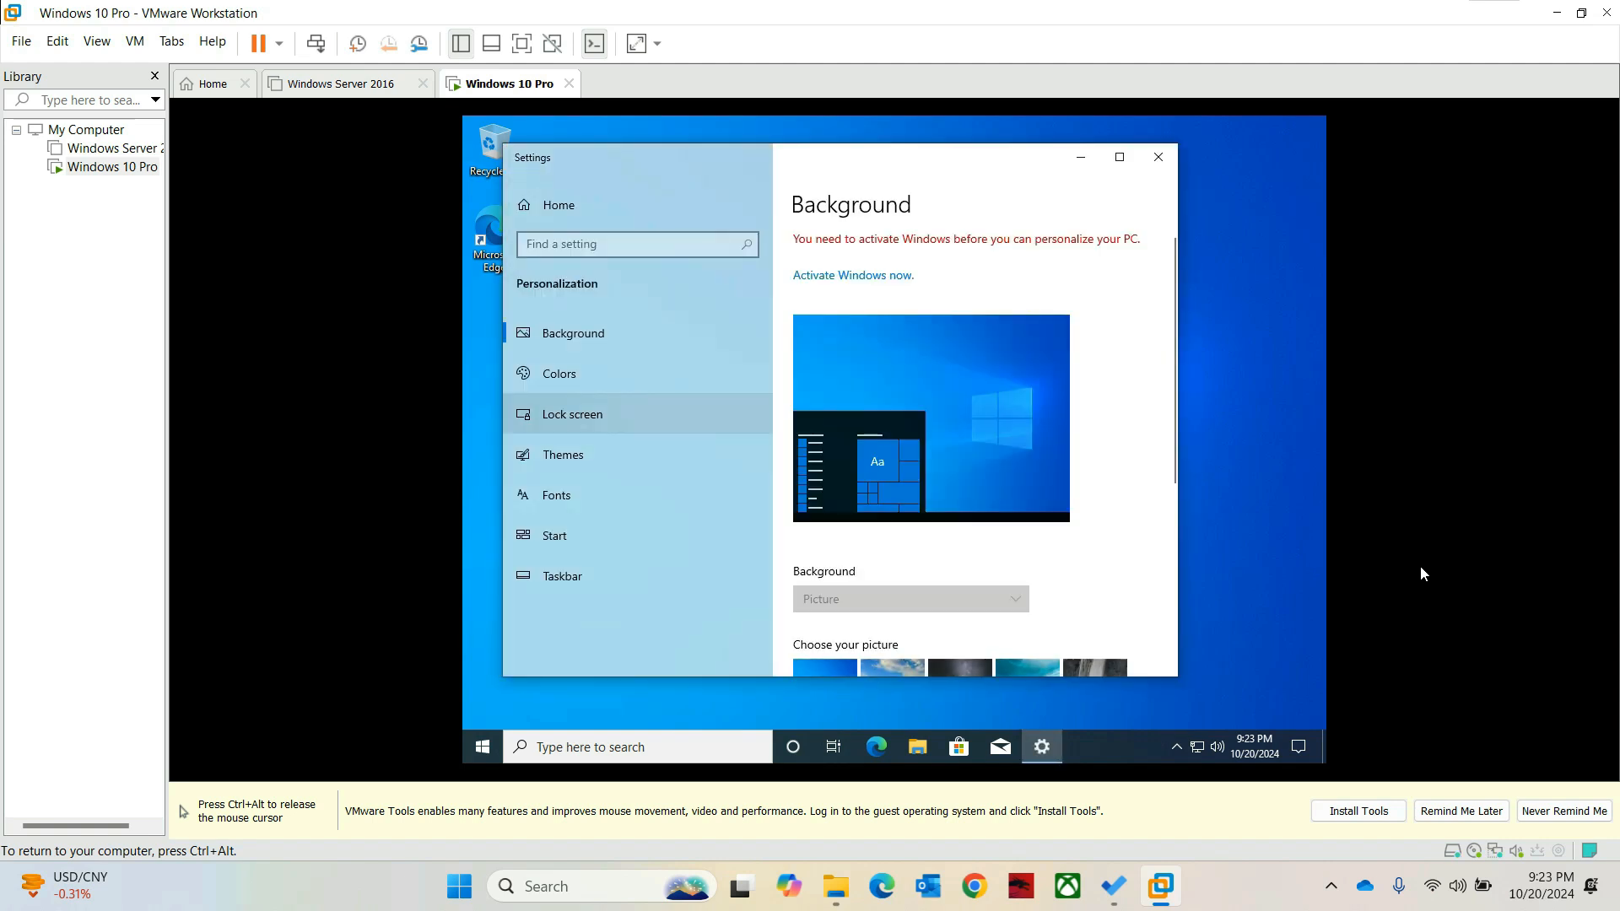
{"action": "left_click", "coordinate": [563, 455]}
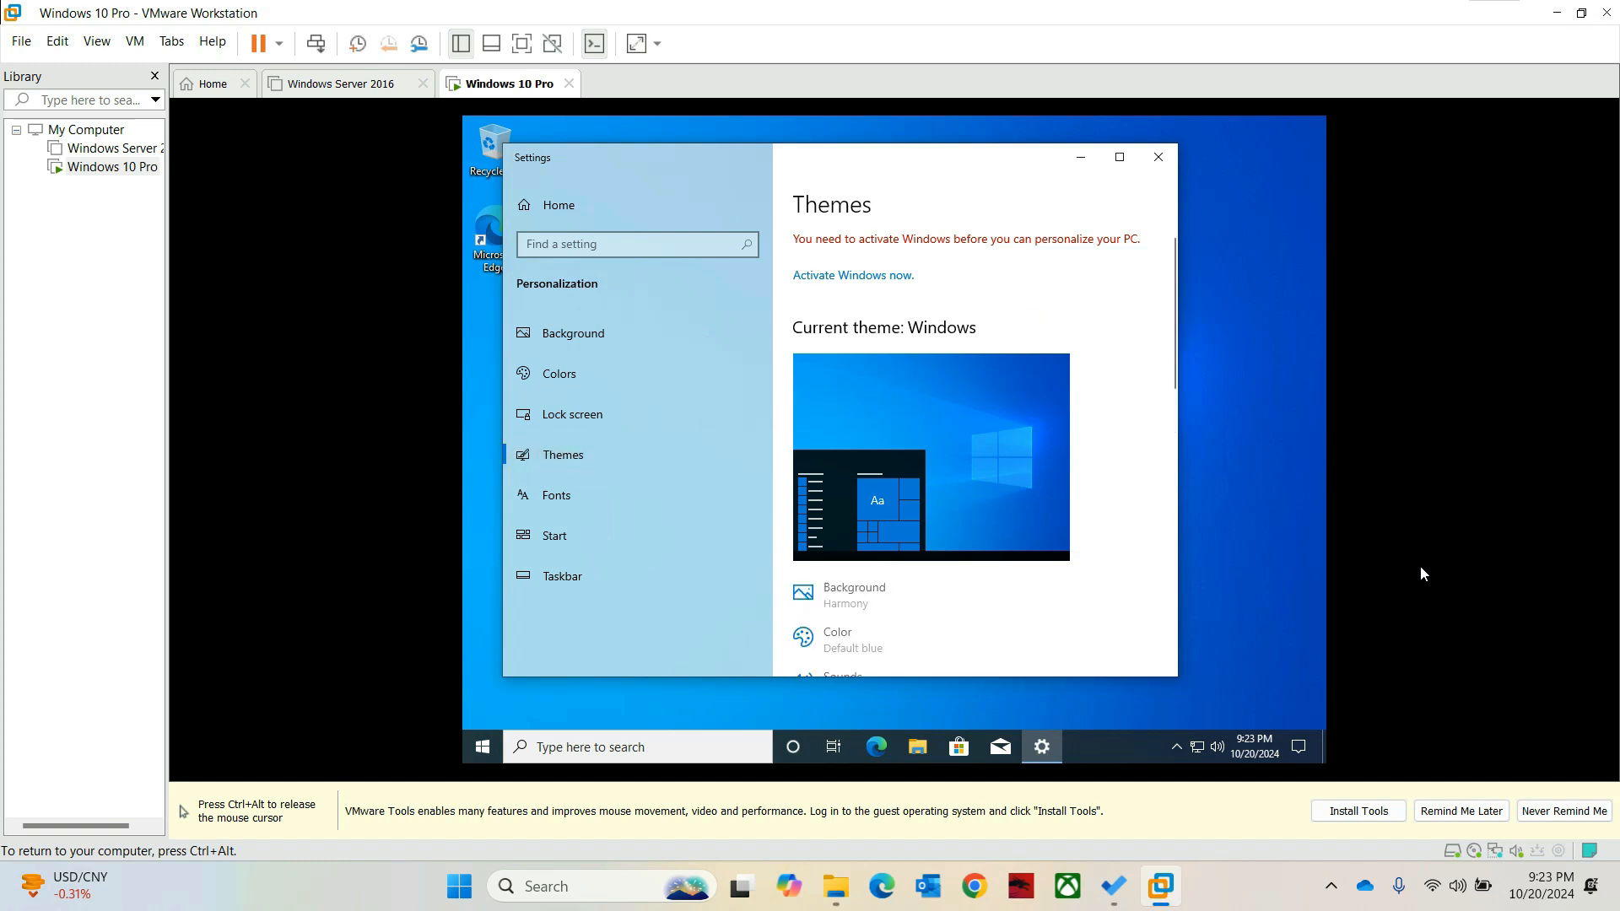
{"action": "scroll", "coordinate": [974, 451], "scroll_direction": "down", "scroll_amount": 4}
{"action": "scroll", "coordinate": [975, 451], "scroll_direction": "down", "scroll_amount": 7}
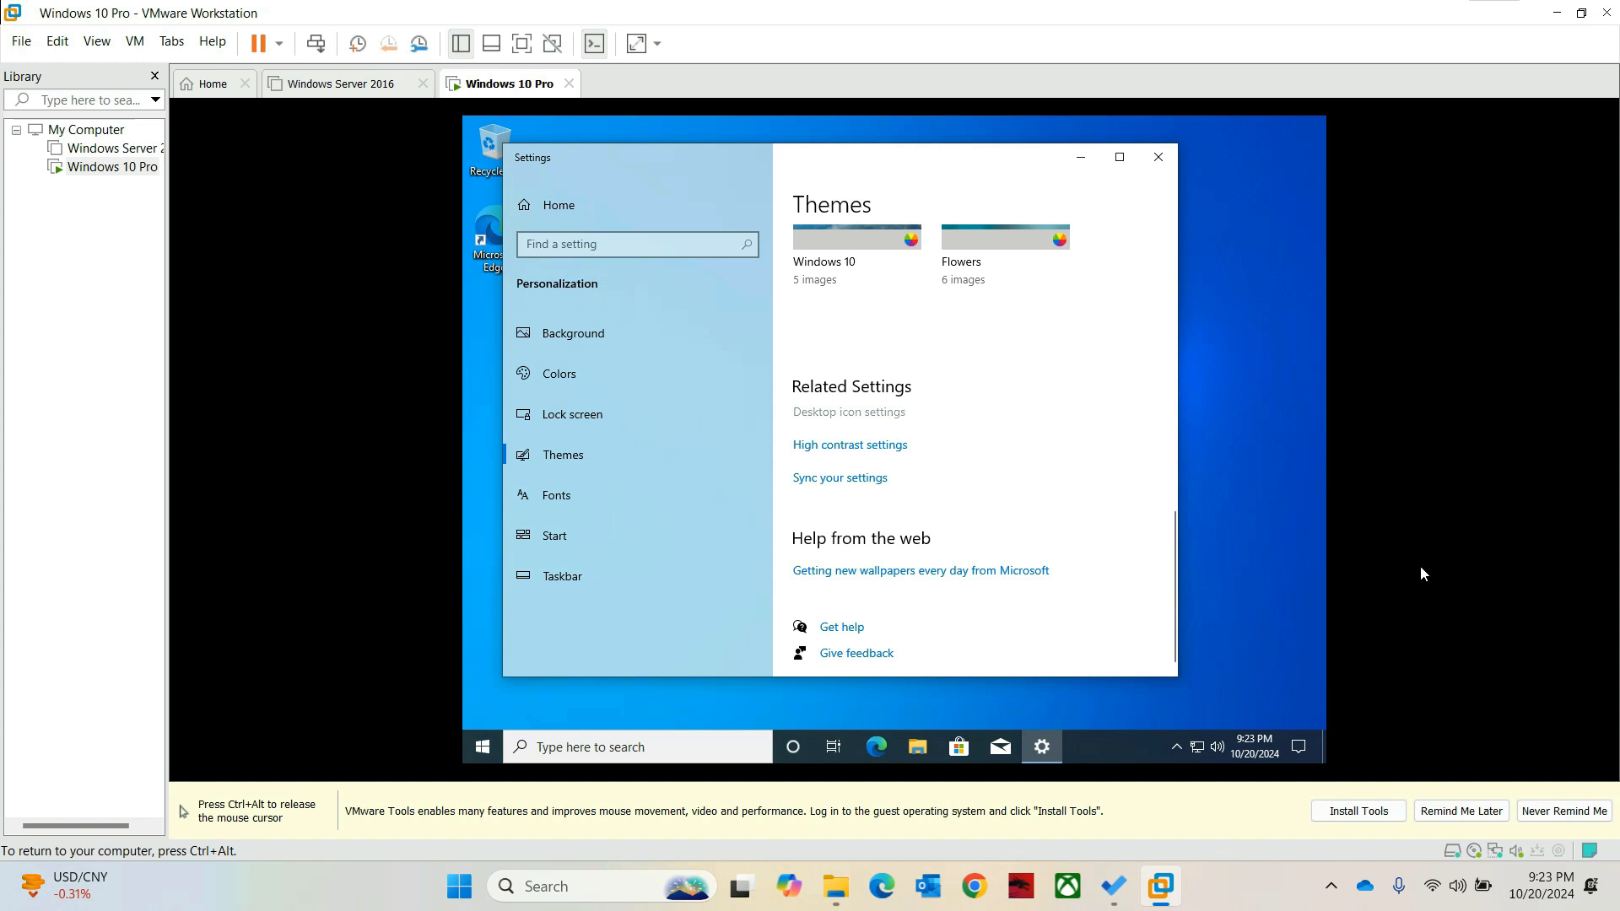
{"action": "left_click", "coordinate": [849, 412]}
{"action": "left_click", "coordinate": [566, 263]}
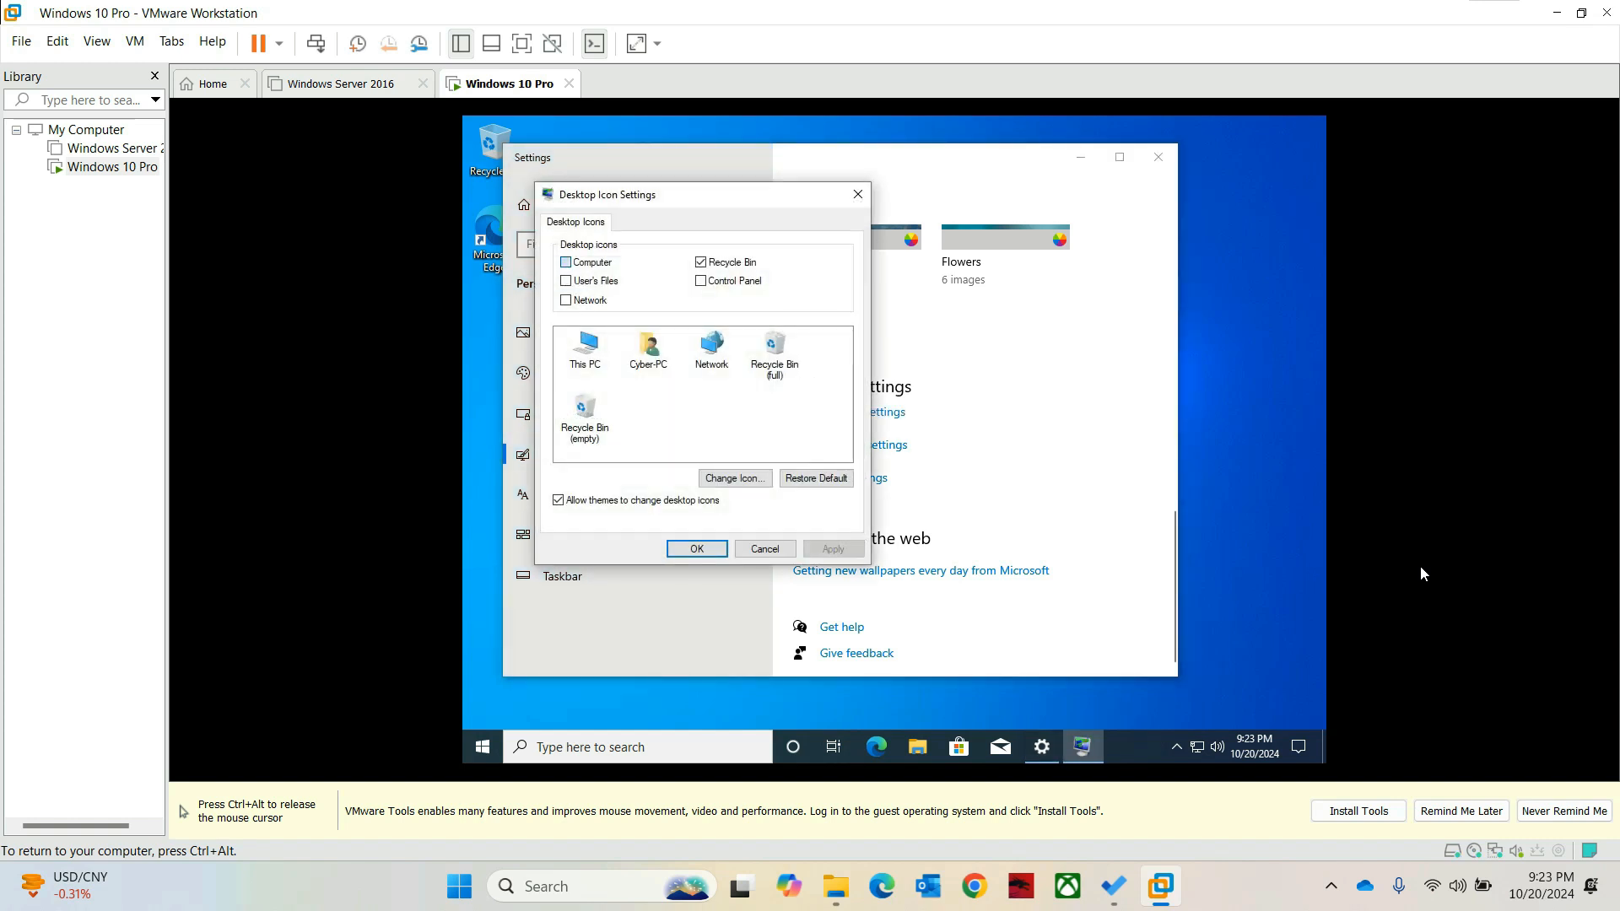
{"action": "left_click", "coordinate": [833, 549]}
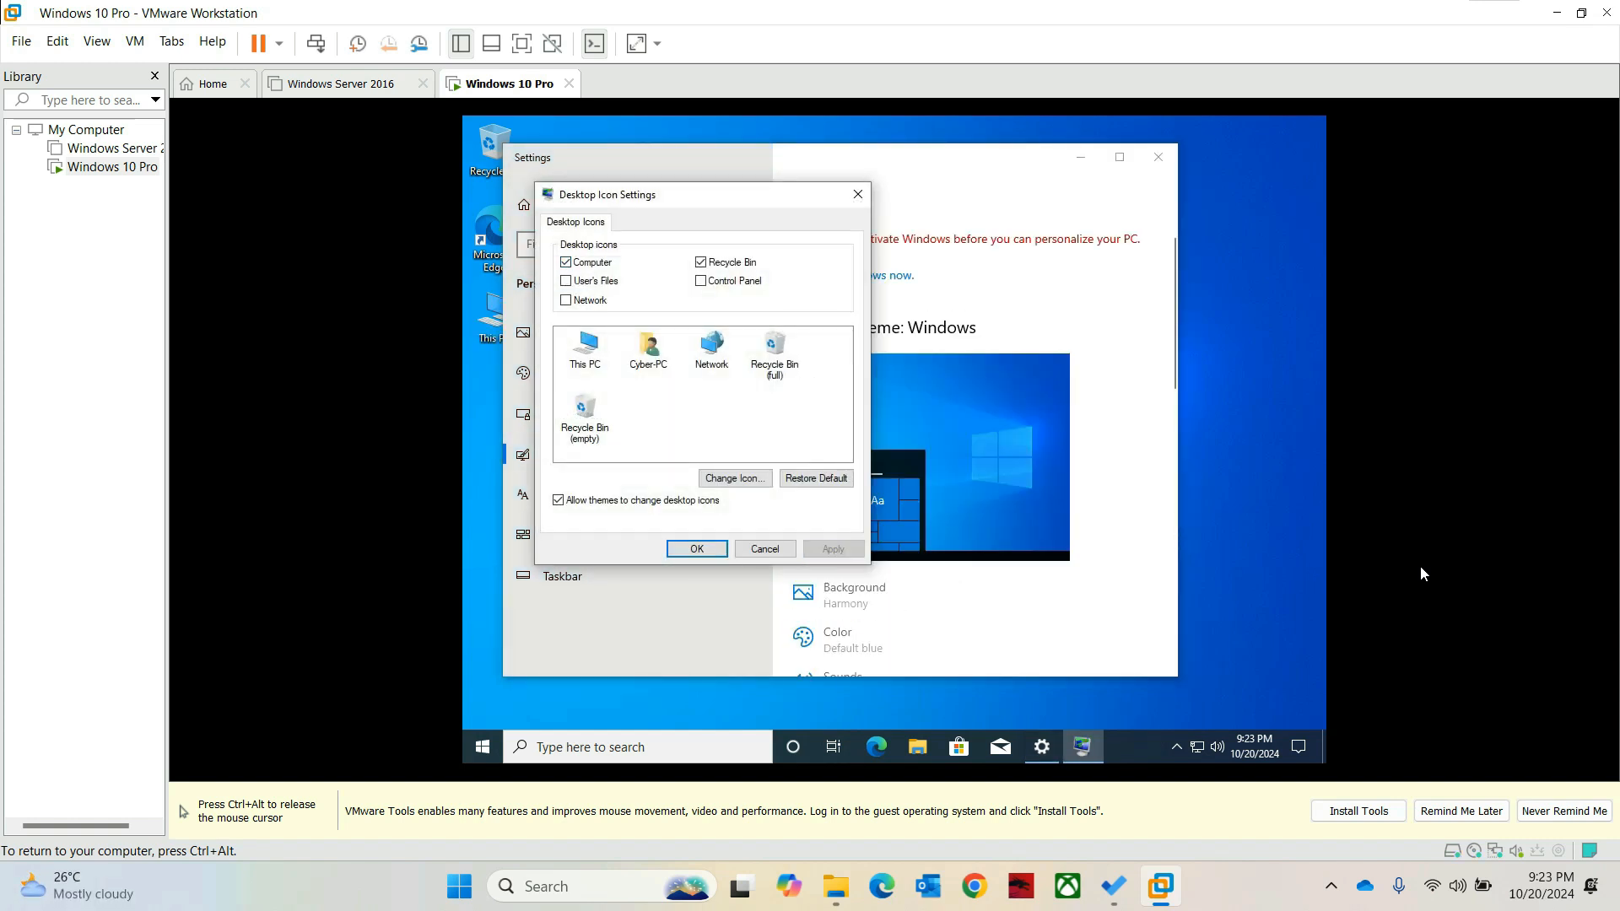
{"action": "left_click", "coordinate": [697, 549]}
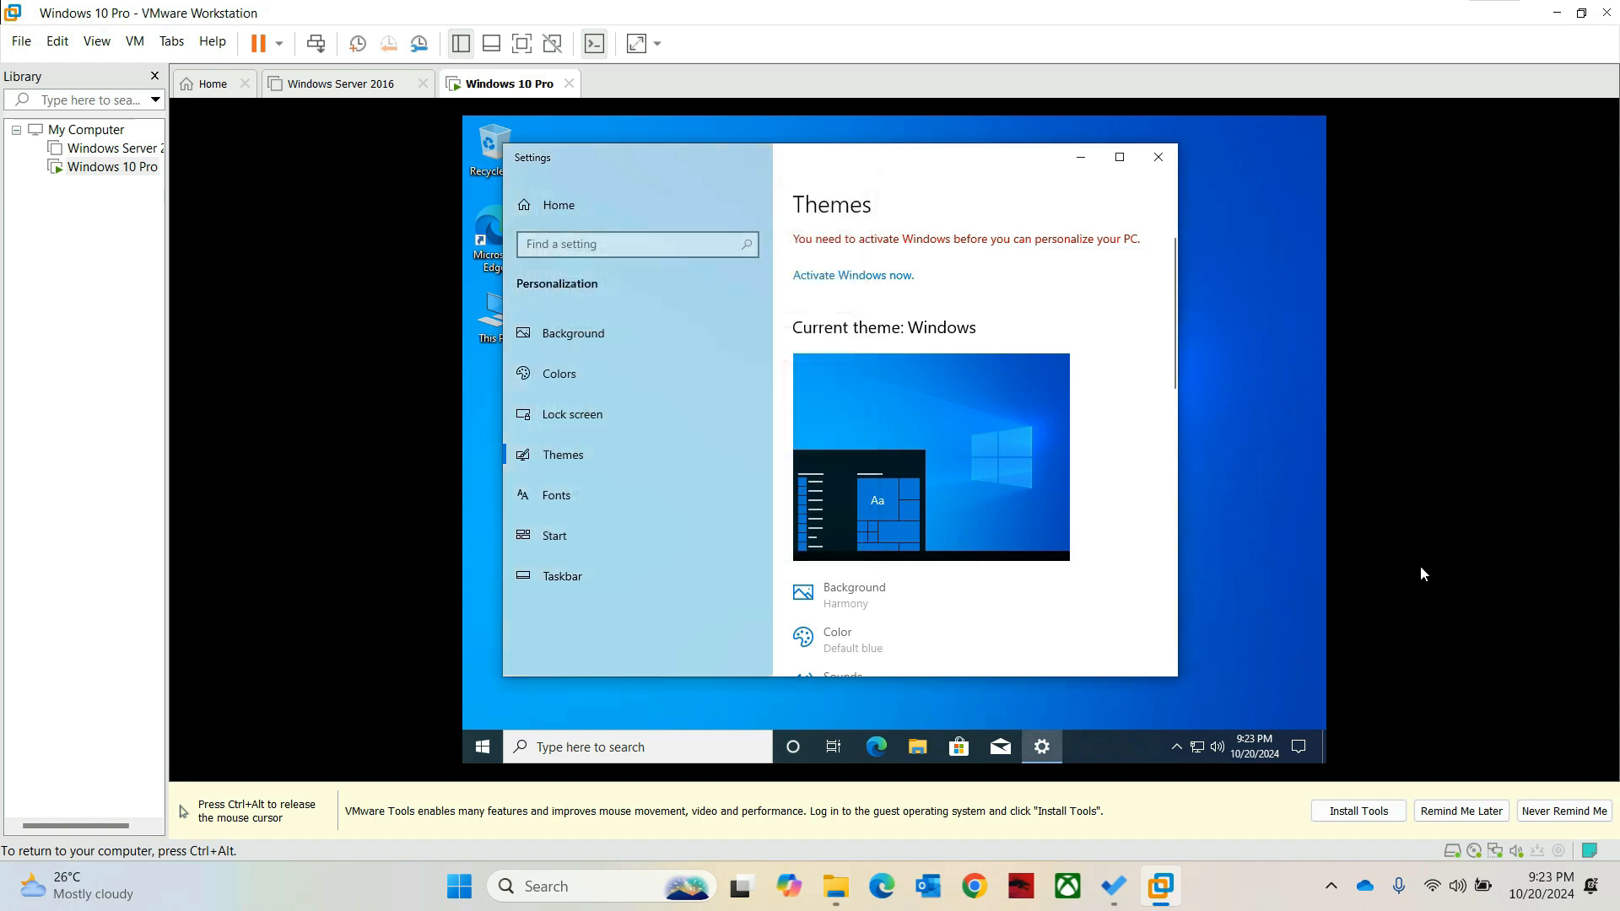
Step: Close Settings and refresh the desktop so This PC sits first
{"action": "left_click", "coordinate": [1159, 157]}
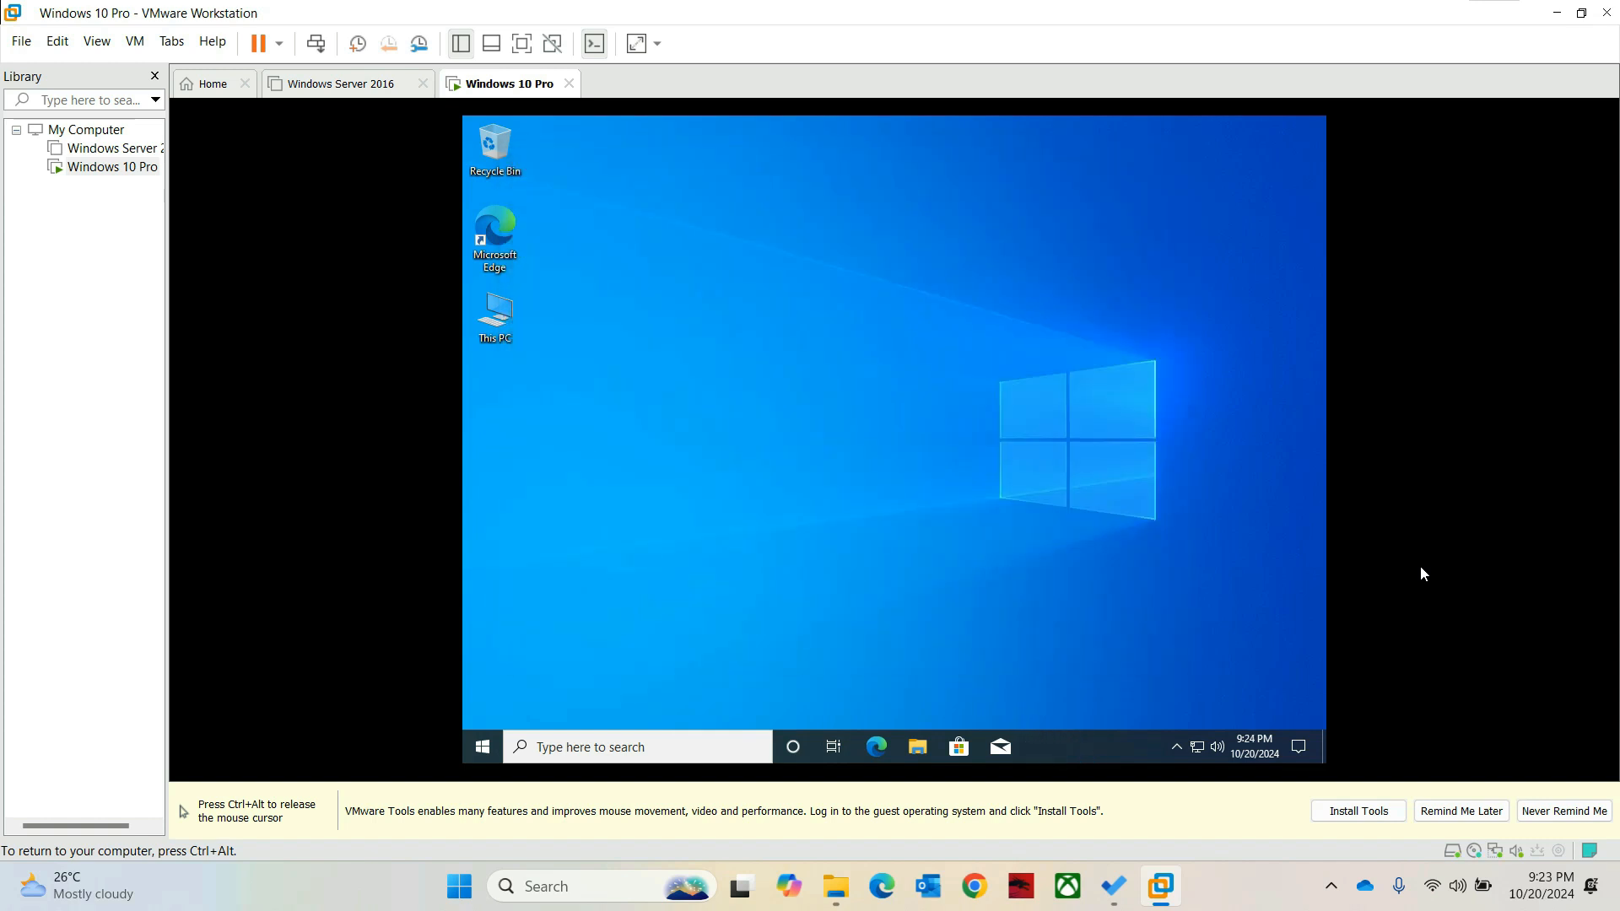
{"action": "right_click", "coordinate": [591, 311]}
{"action": "left_click", "coordinate": [636, 359]}
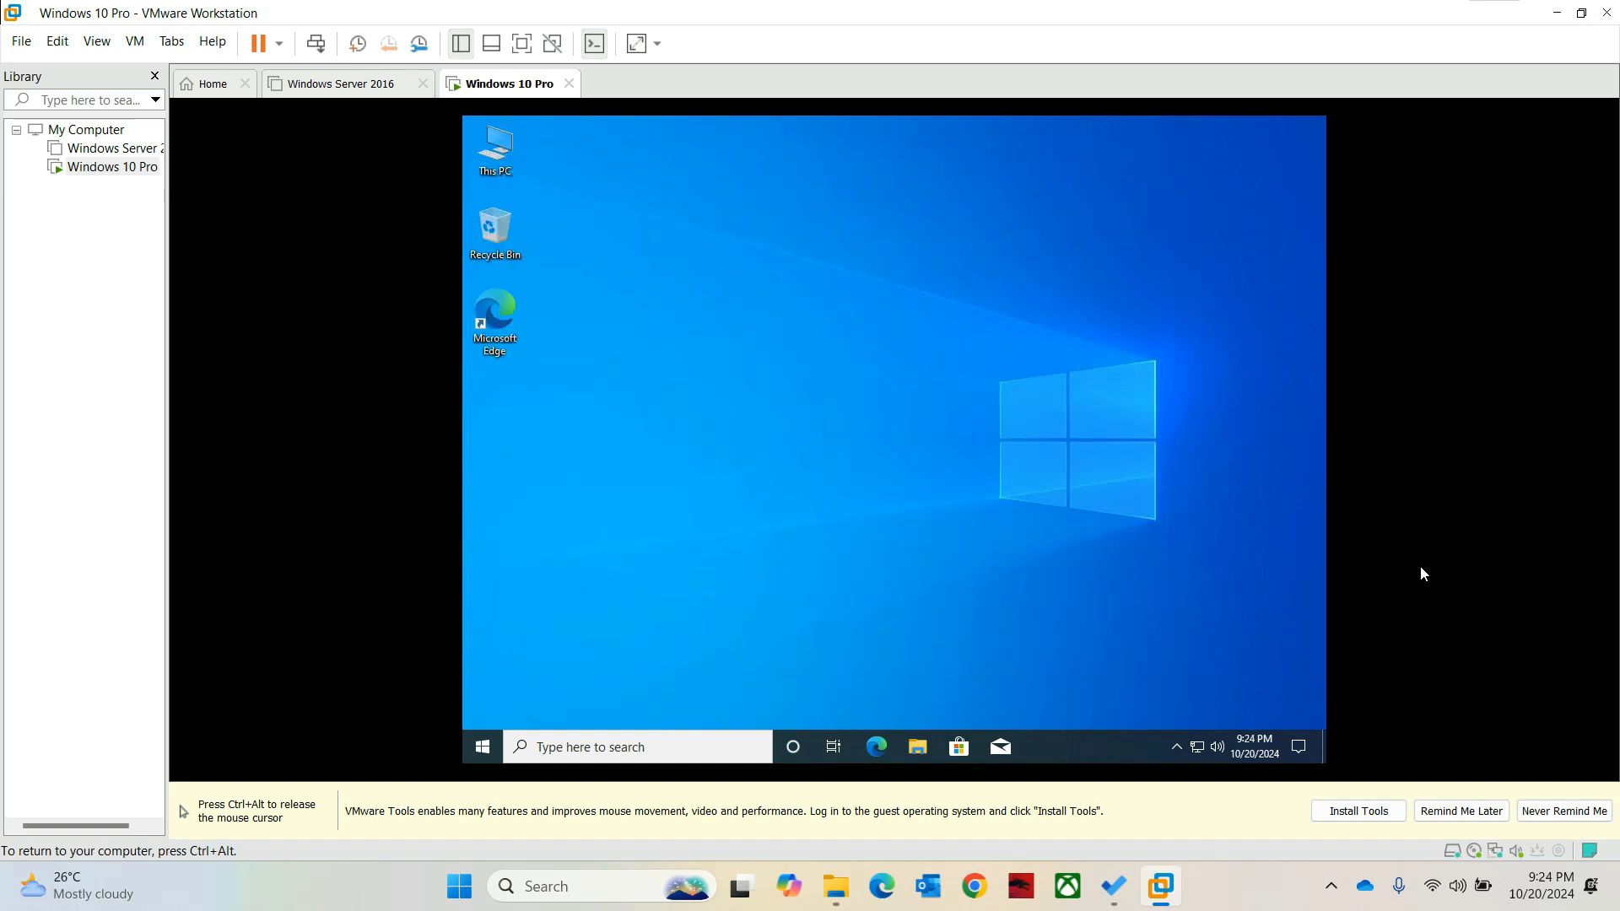